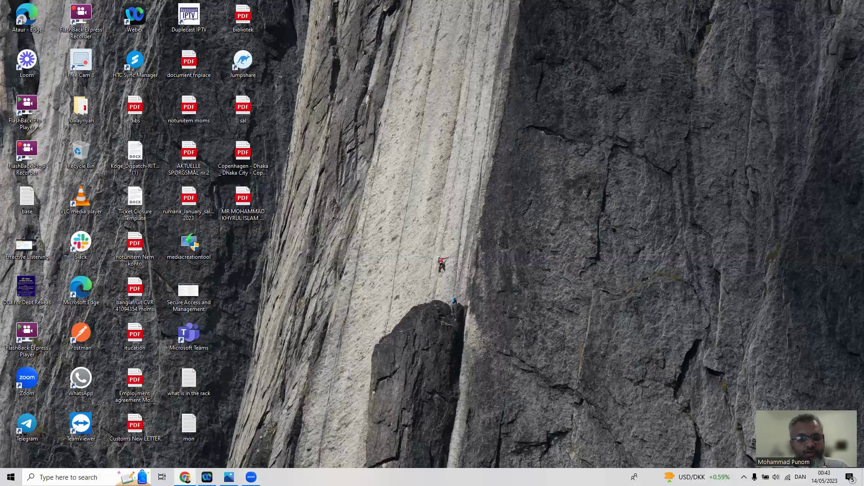
# Show the Vnet Peering diagram in Photos near the top of the screen, then launch Edge
pyautogui.moveTo(185, 477)
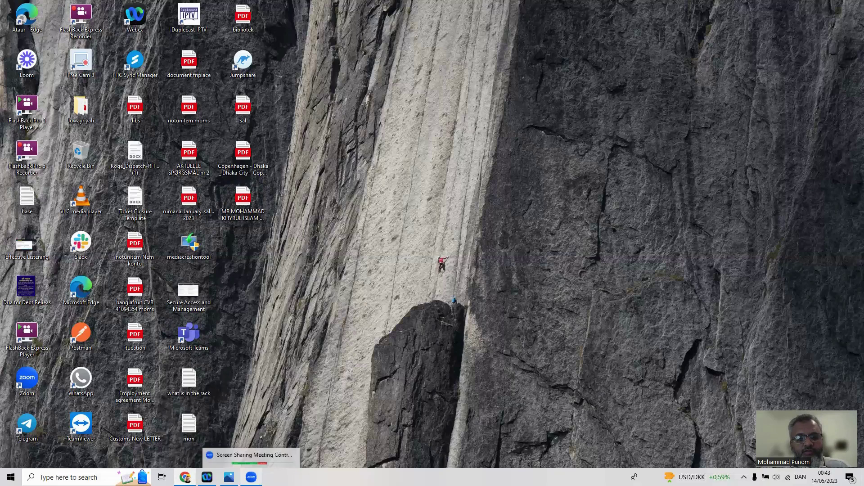
pyautogui.click(229, 477)
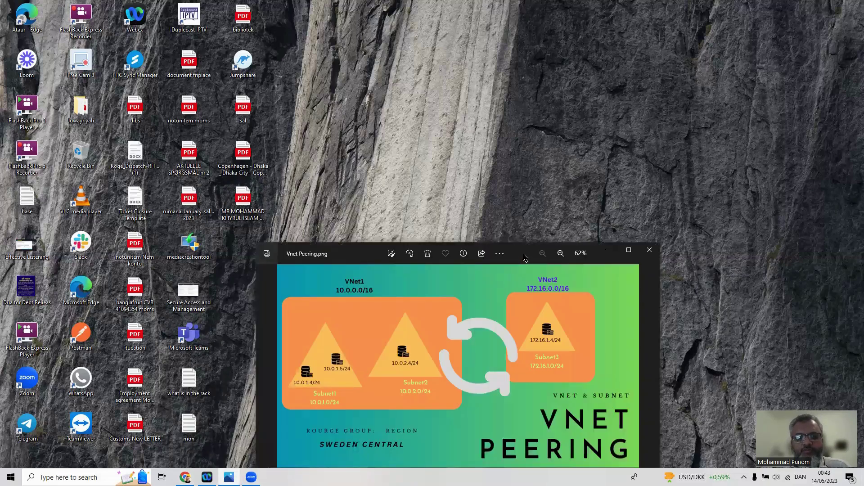
pyautogui.moveTo(524, 258); pyautogui.dragTo(517, 101)
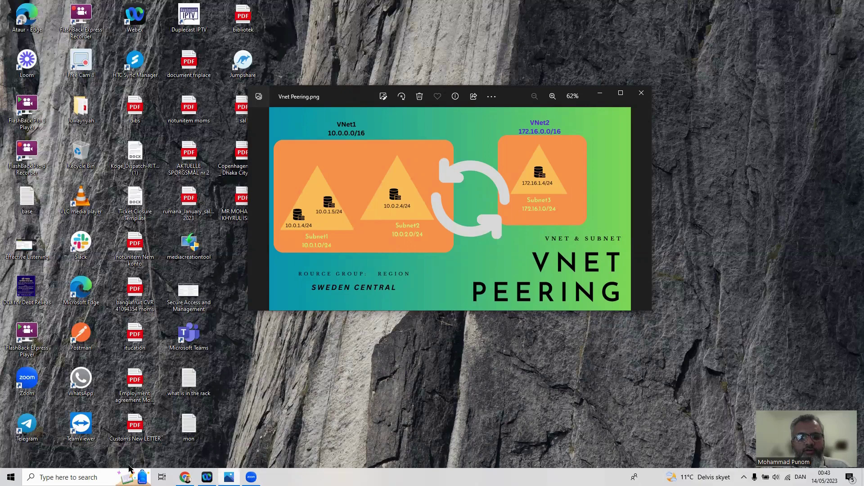
pyautogui.click(84, 292)
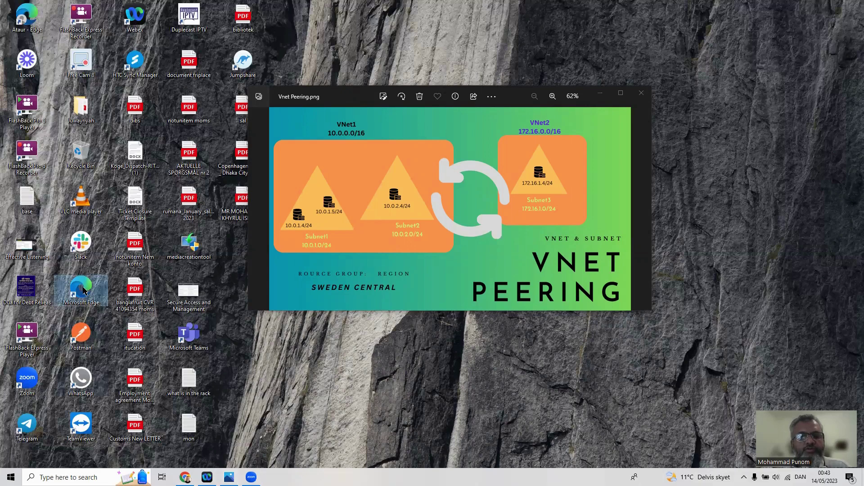
pyautogui.doubleClick(83, 291)
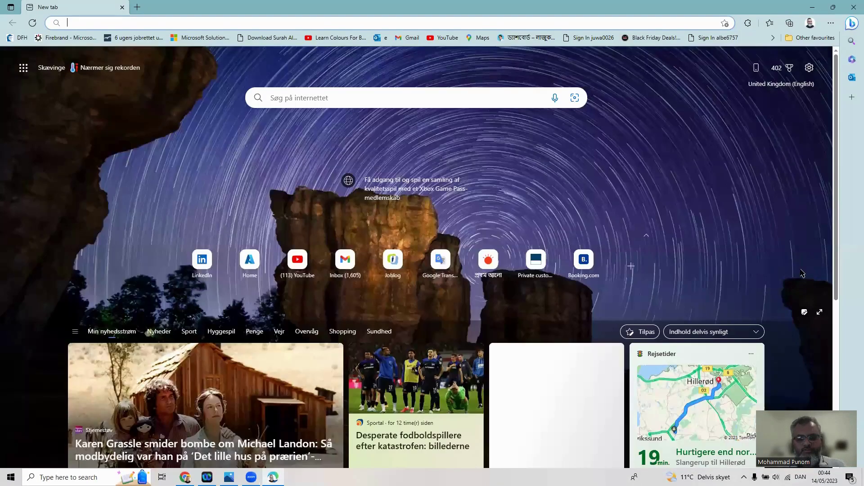
# Go to portal.azure.com and list all recent resources, including VM1–VM3, Vnet1 and VnetRG
pyautogui.write('po')
pyautogui.press('Return')
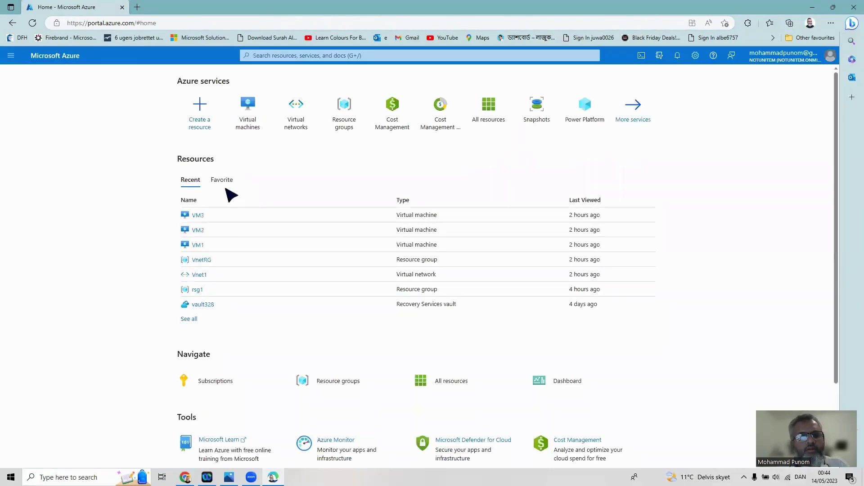
pyautogui.click(11, 63)
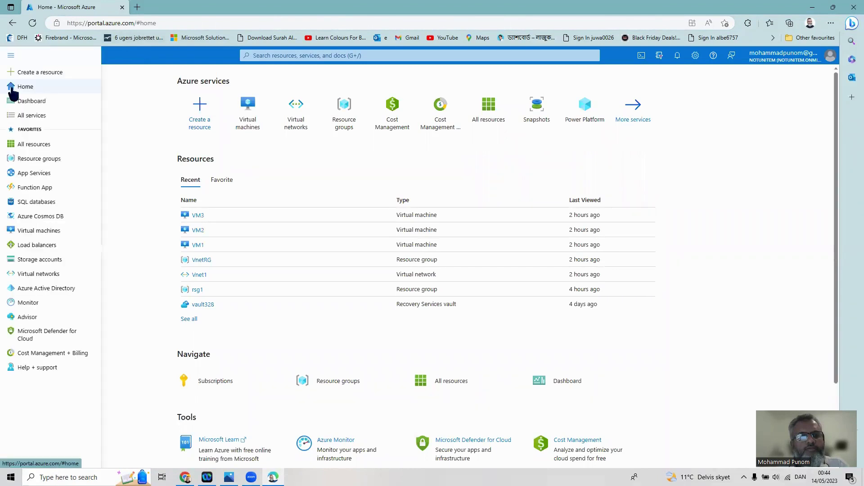
pyautogui.click(13, 90)
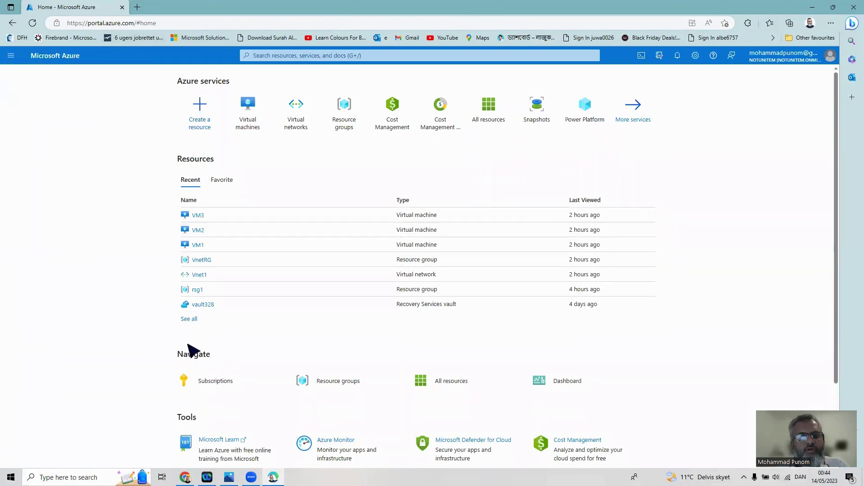
pyautogui.click(189, 319)
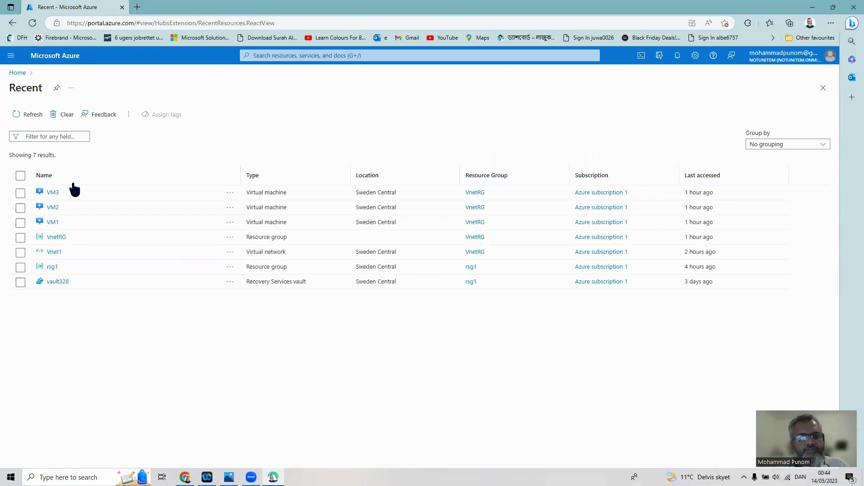
pyautogui.moveTo(273, 477)
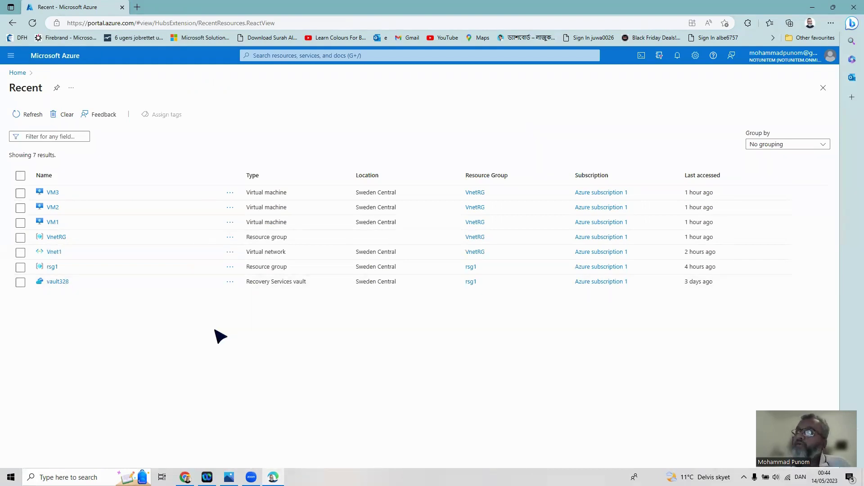
# Browse the resource groups list, then the virtual networks list showing only Vnet1
pyautogui.click(18, 73)
pyautogui.click(344, 115)
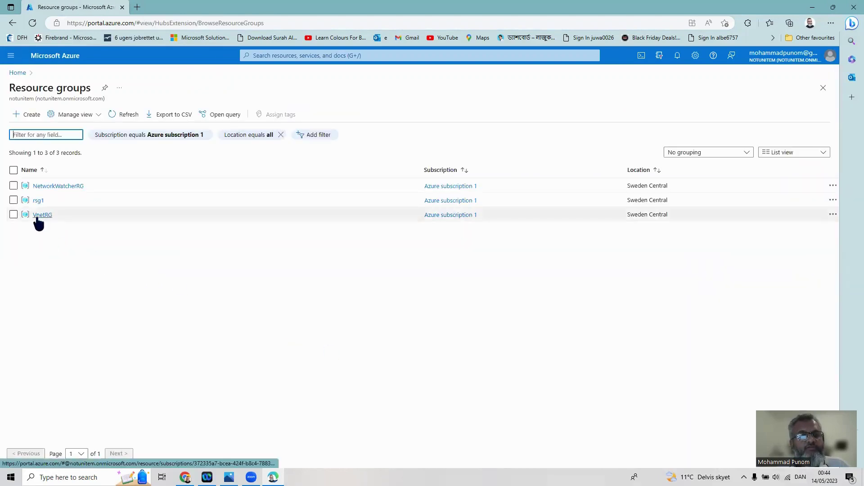
pyautogui.click(19, 73)
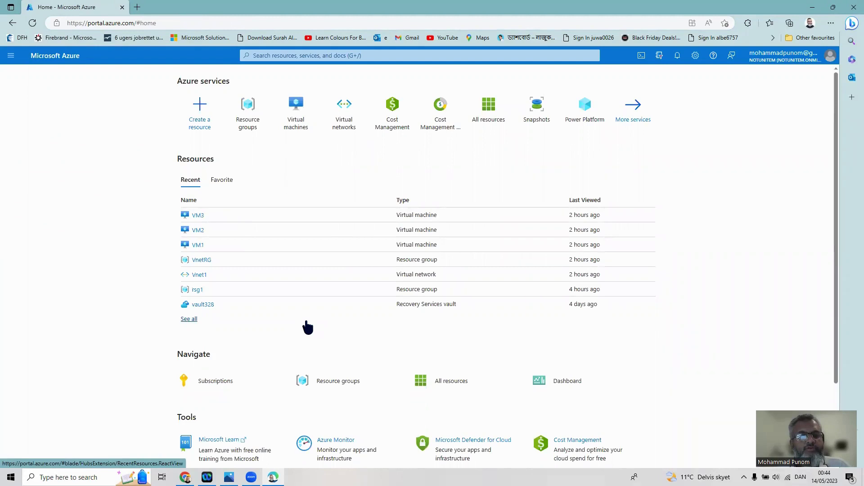
pyautogui.moveTo(530, 126)
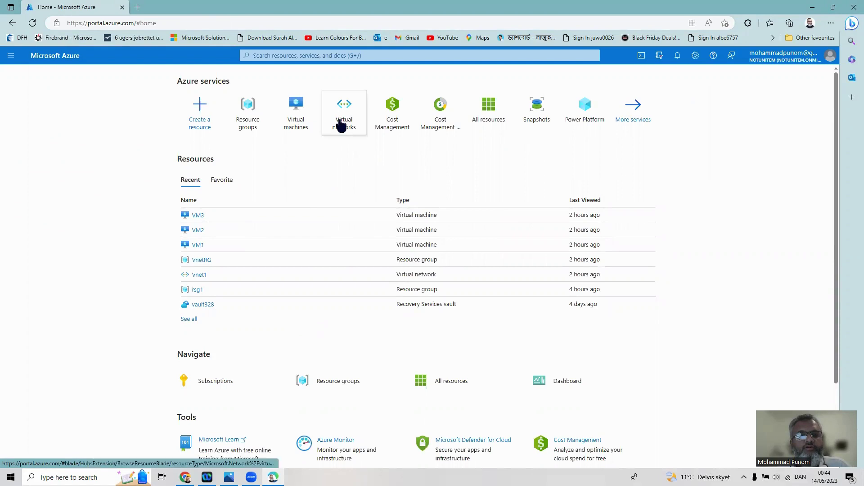
pyautogui.click(341, 118)
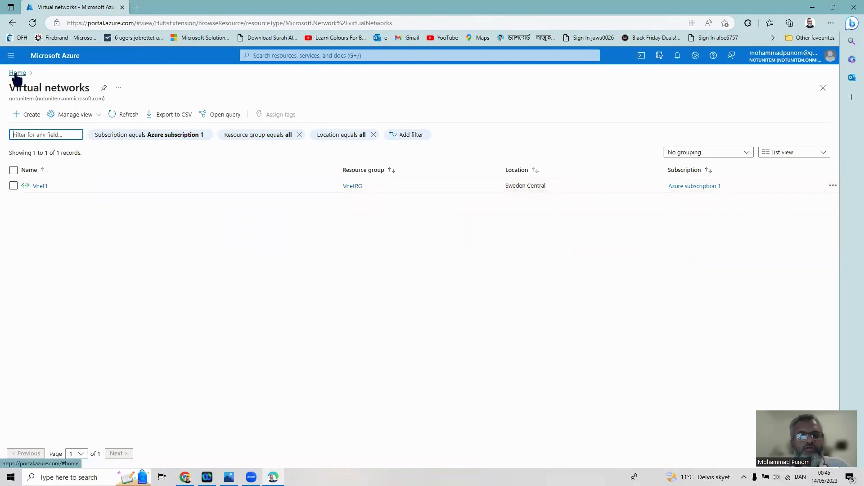
pyautogui.click(16, 73)
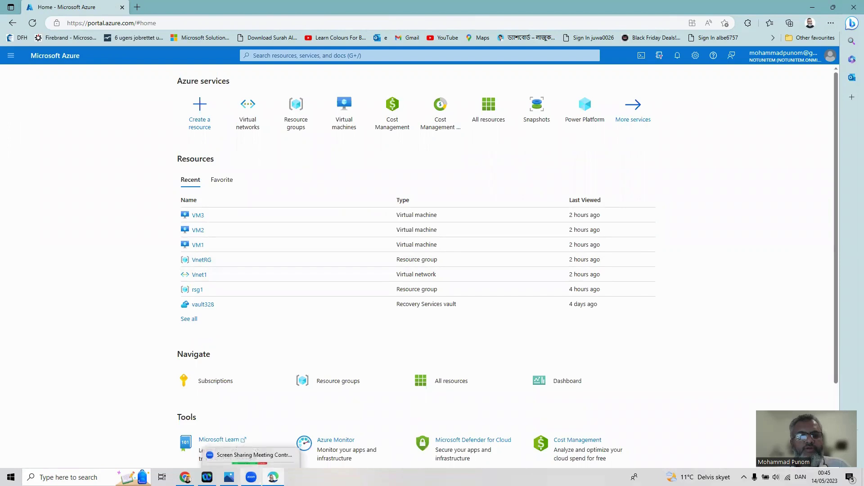
# Glance at the Vnet Peering diagram, then minimize it to return to the portal home page
pyautogui.click(229, 478)
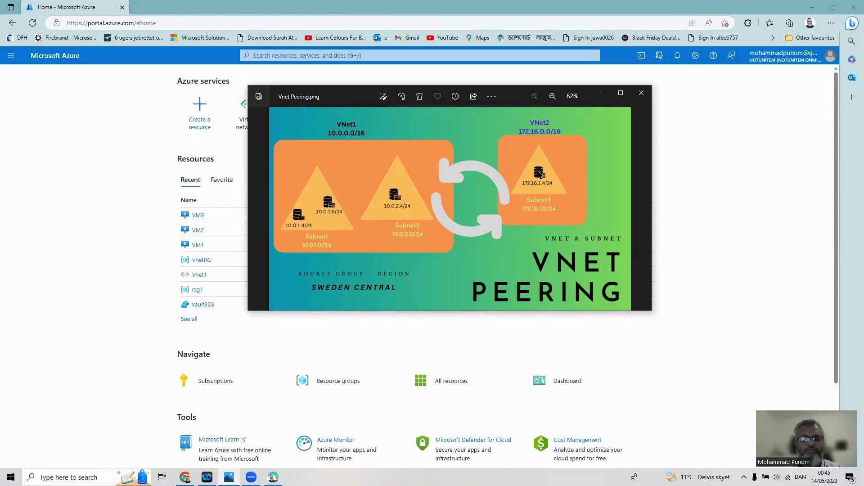
pyautogui.click(600, 96)
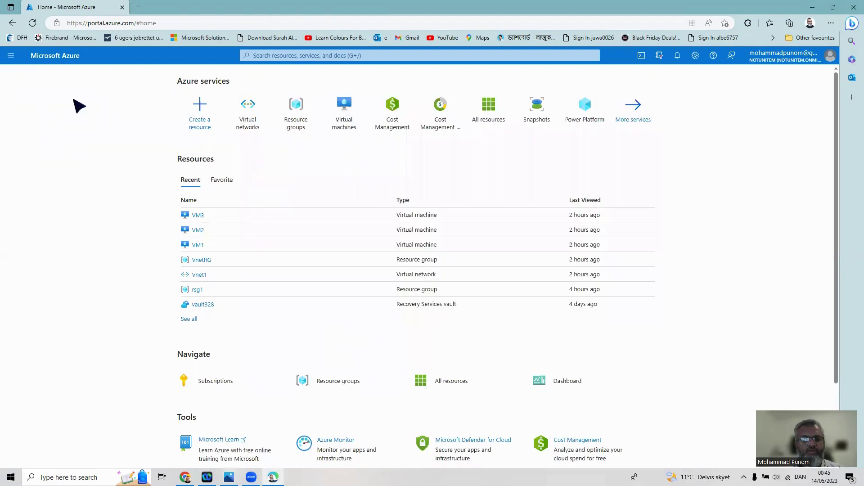
pyautogui.click(10, 55)
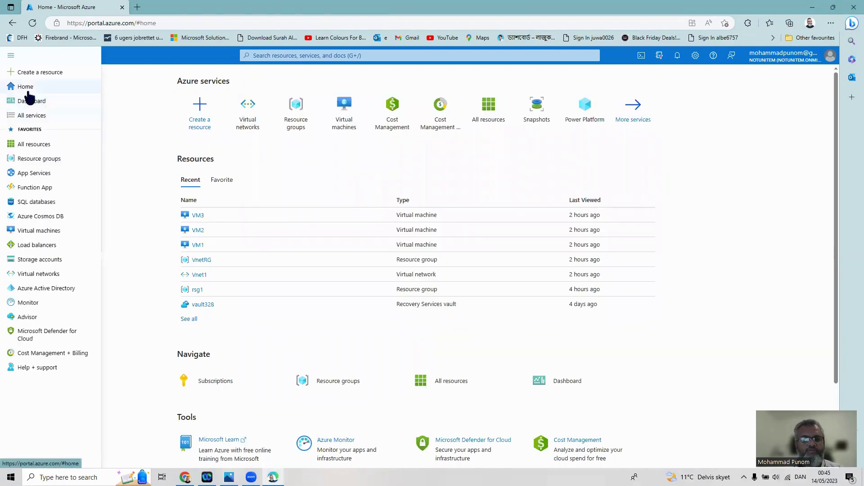
pyautogui.click(27, 89)
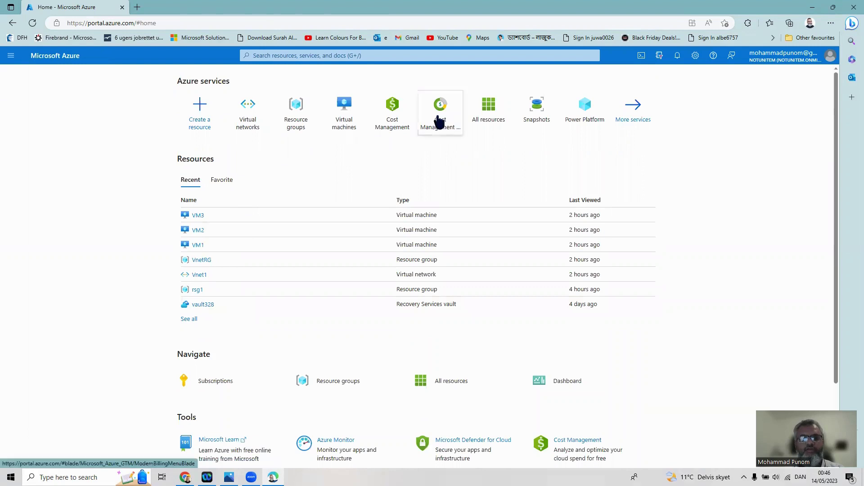
# Start virtual network Vnet2 in VnetRG, Sweden Central, and proceed to its IP Addresses page
pyautogui.click(252, 110)
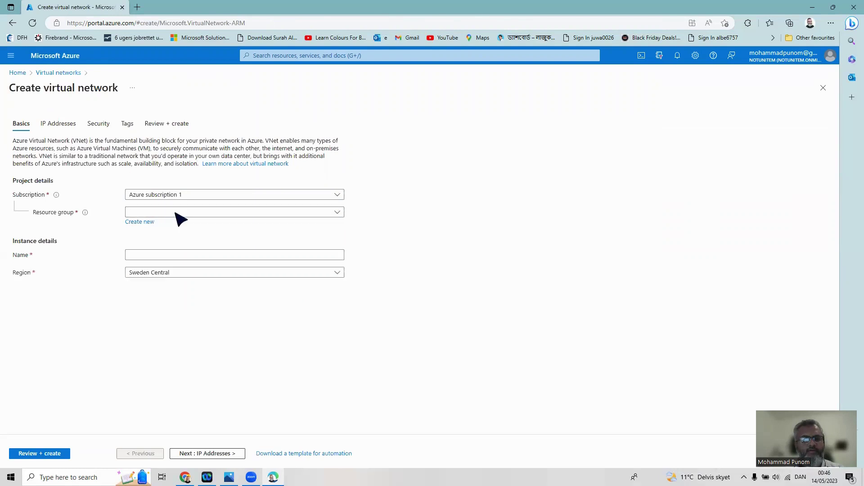
pyautogui.click(175, 213)
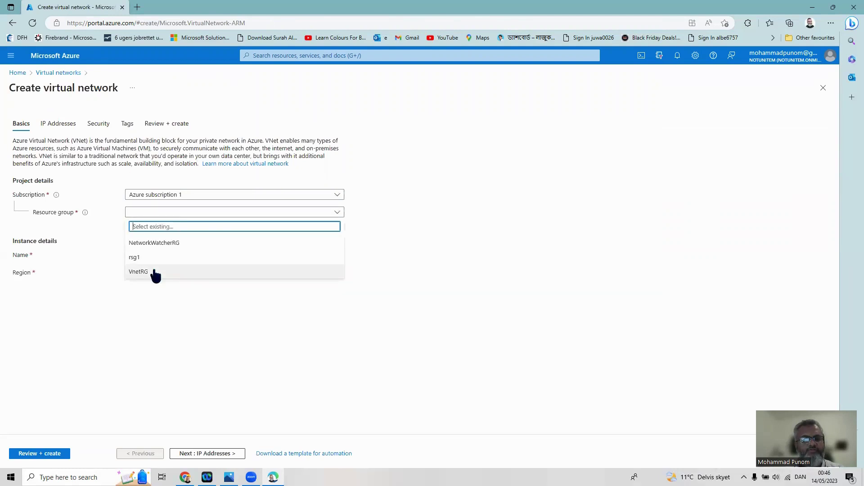
pyautogui.click(140, 272)
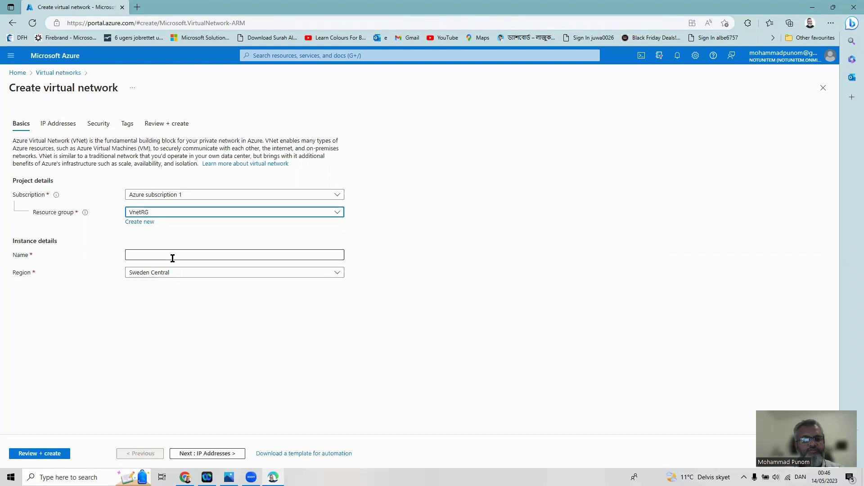
pyautogui.click(172, 258)
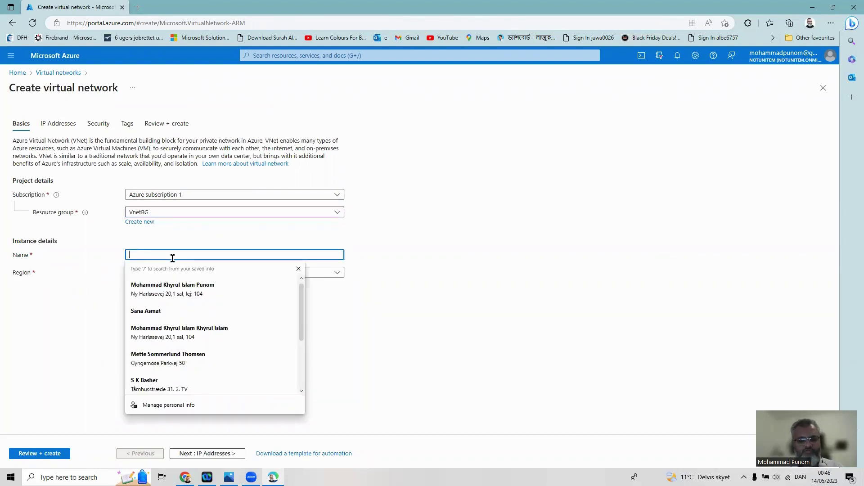
pyautogui.write('Vnet')
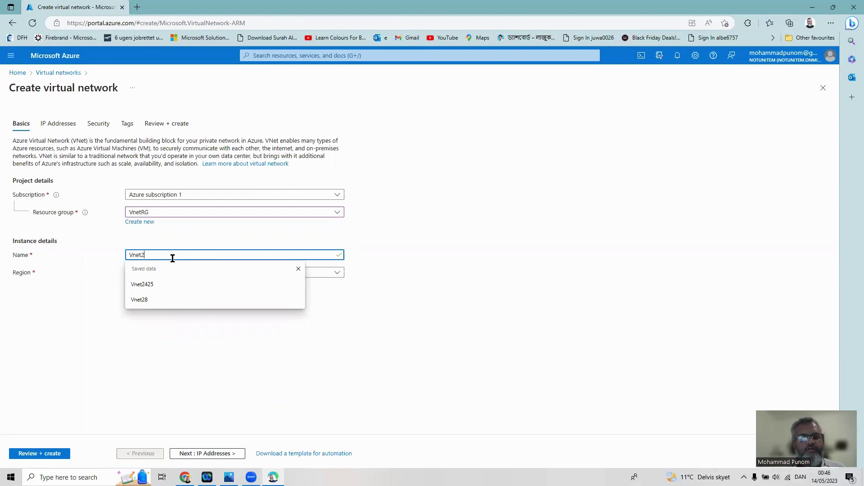
pyautogui.write('2')
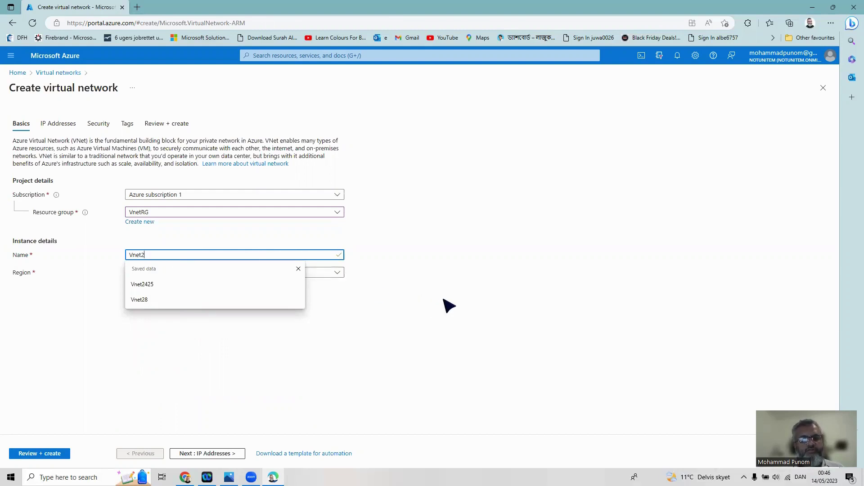
pyautogui.click(450, 305)
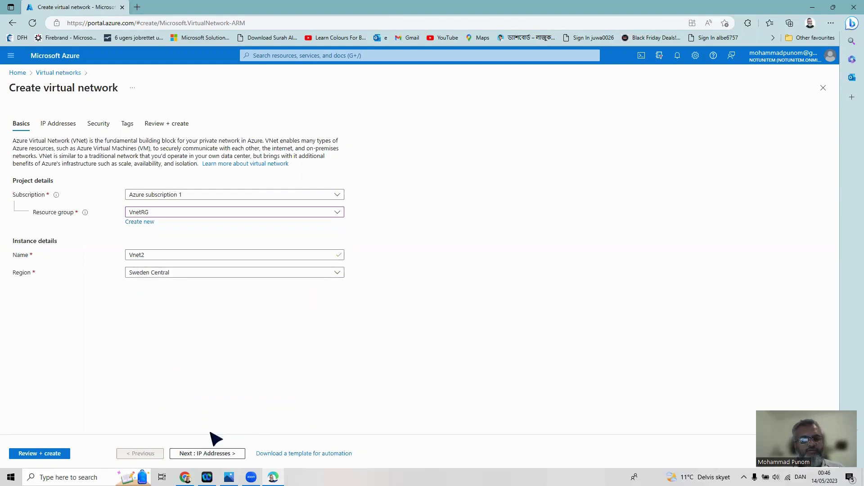
pyautogui.click(201, 453)
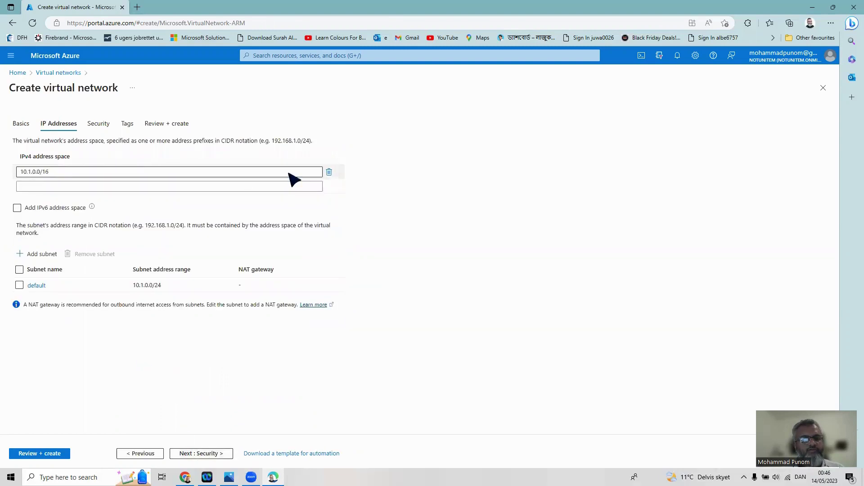
# Replace the default 10.1.0.0/16 address space with 172.16.0.0/16, checking the peering diagram
pyautogui.click(329, 173)
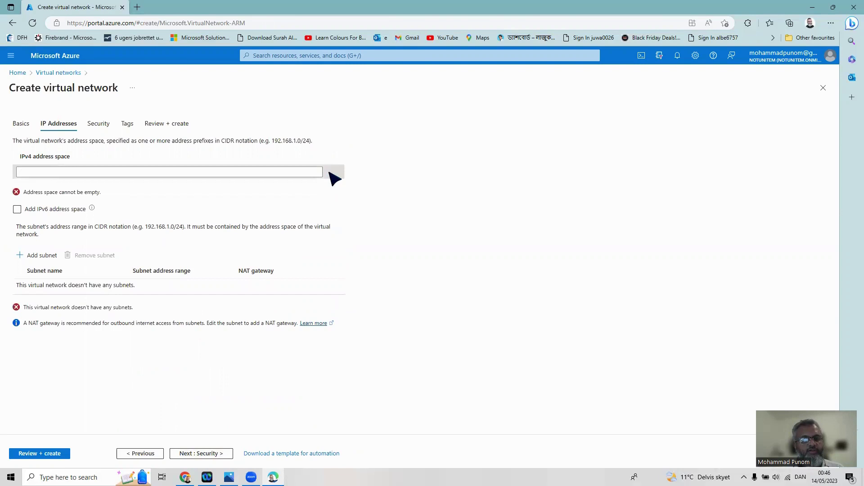
pyautogui.hotkey('alt', 'Tab')
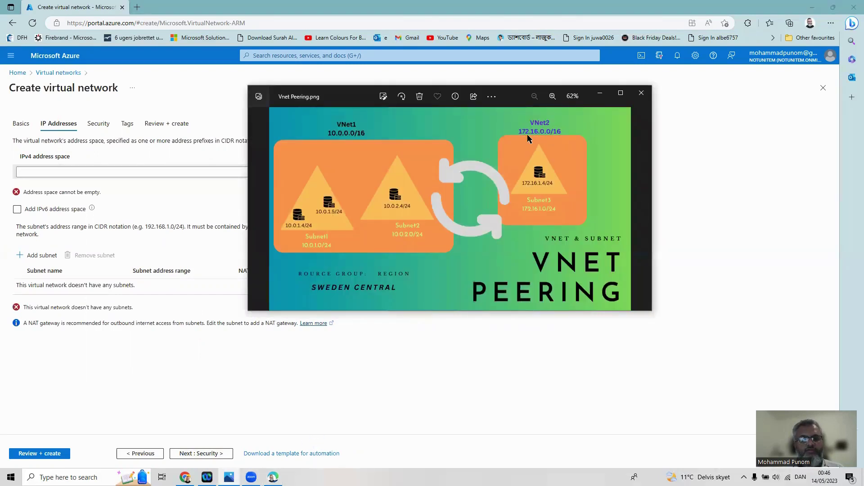
pyautogui.click(99, 170)
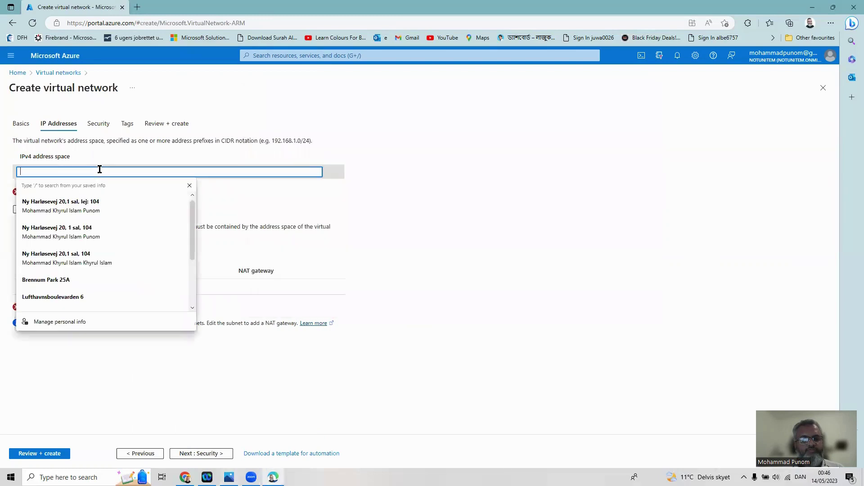
pyautogui.write('172')
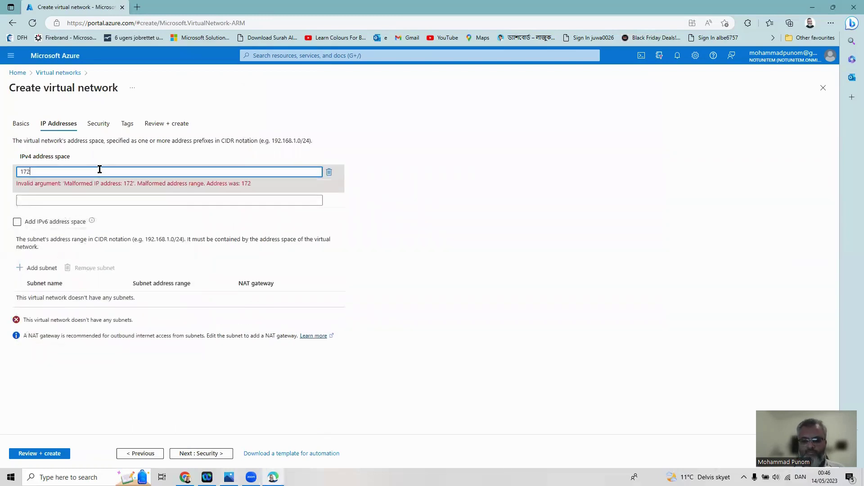
pyautogui.write('.16.')
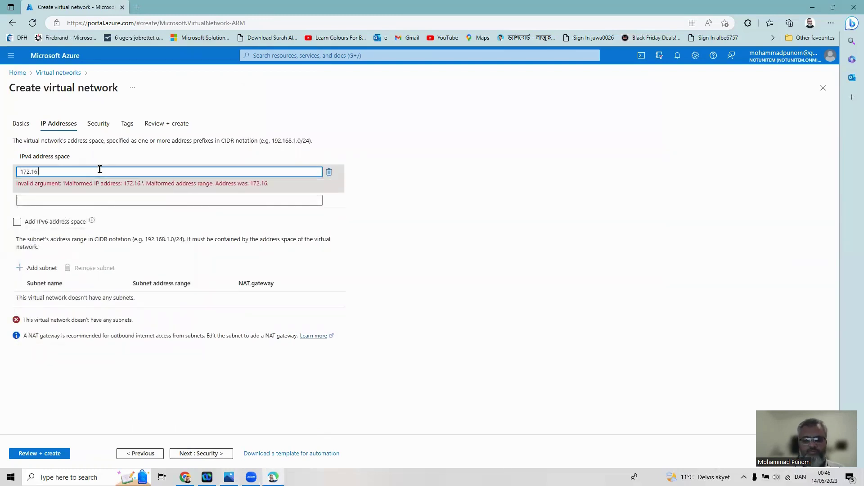
pyautogui.write('0.')
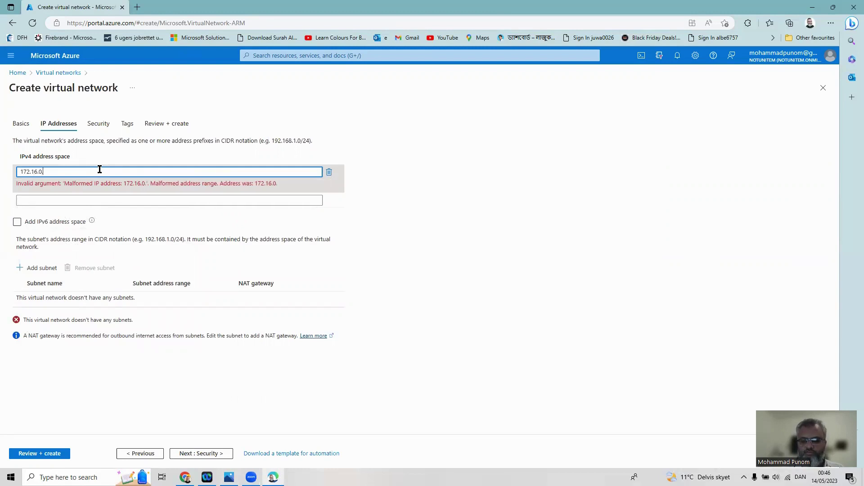
pyautogui.write('0')
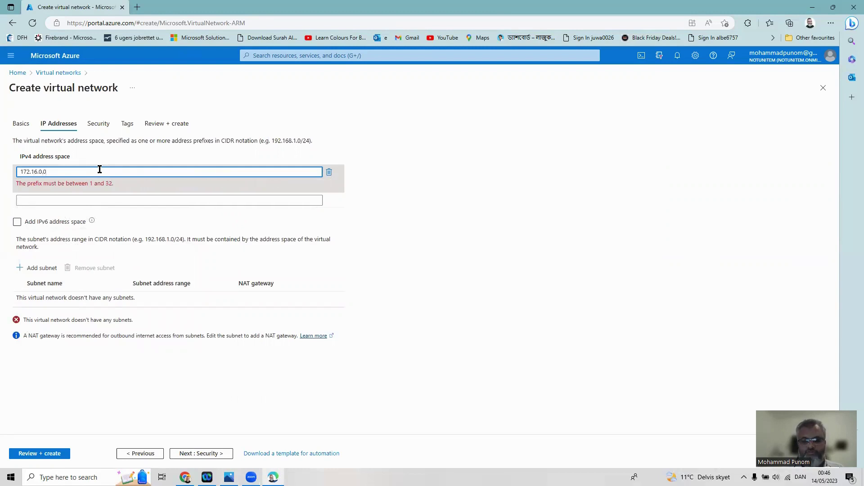
pyautogui.write('/16')
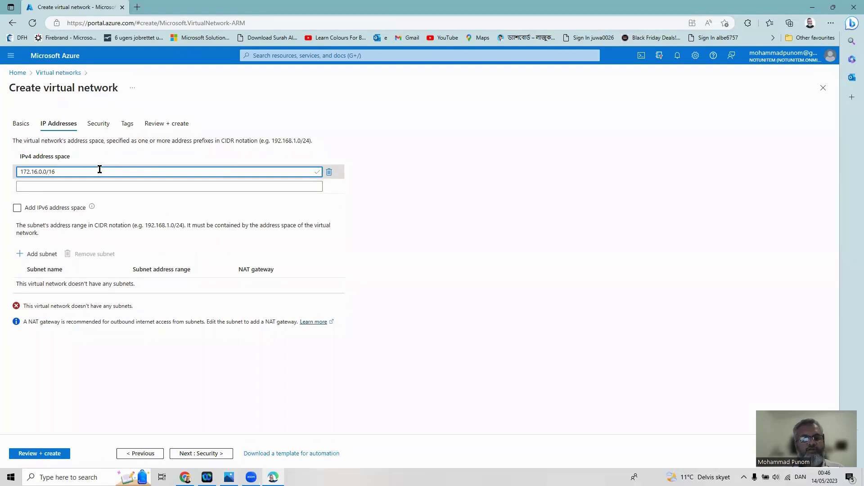
pyautogui.click(229, 477)
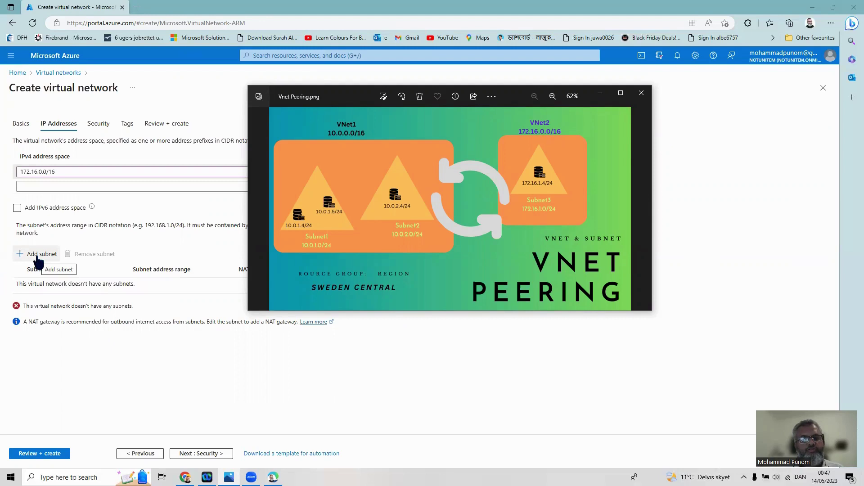
# Add a subnet named Subnet3 covering 172.16.1.0/24 to Vnet2's subnet list
pyautogui.click(39, 261)
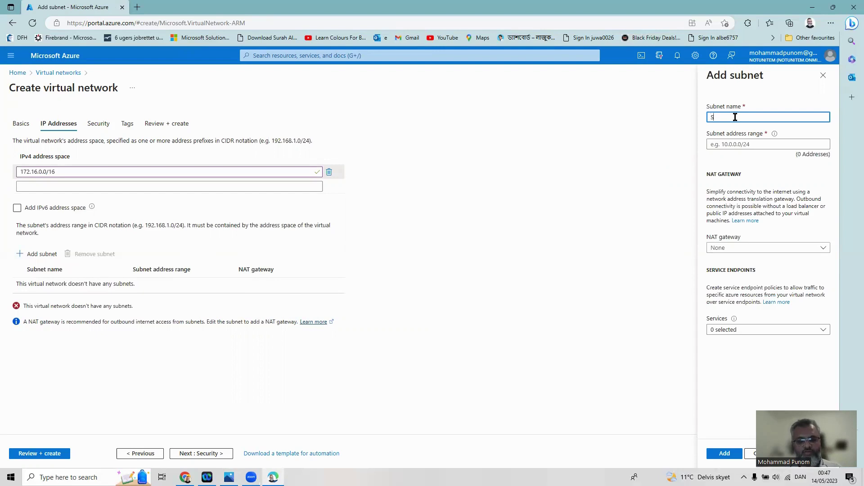
pyautogui.write('Subnet')
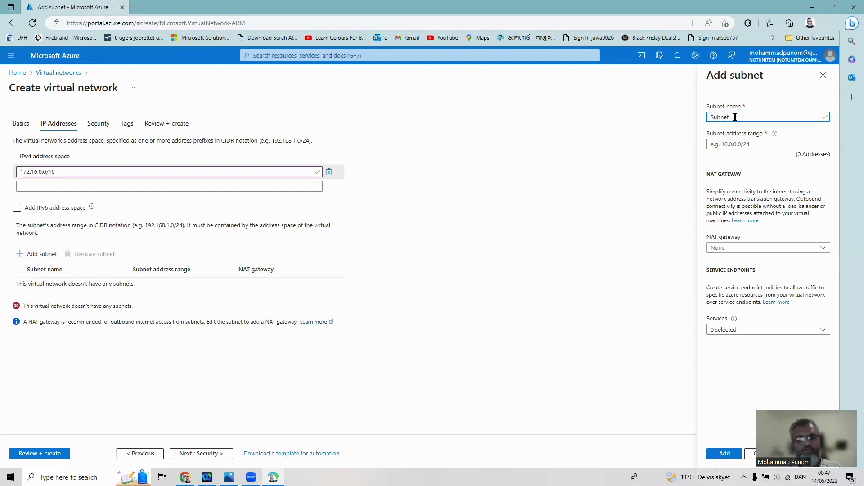
pyautogui.write('3')
pyautogui.click(723, 144)
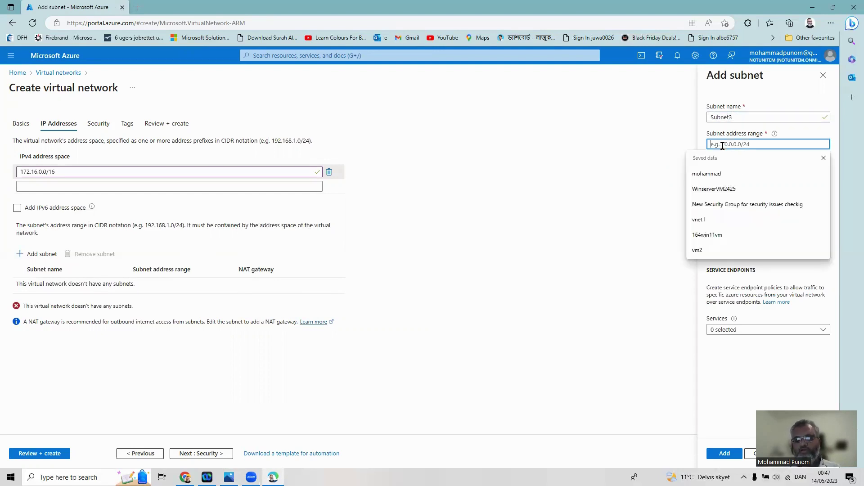
pyautogui.write('172')
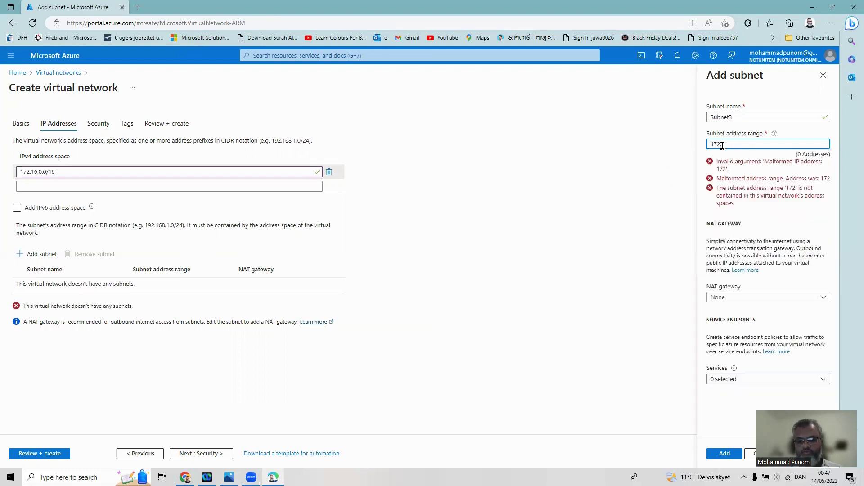
pyautogui.write('.16.1')
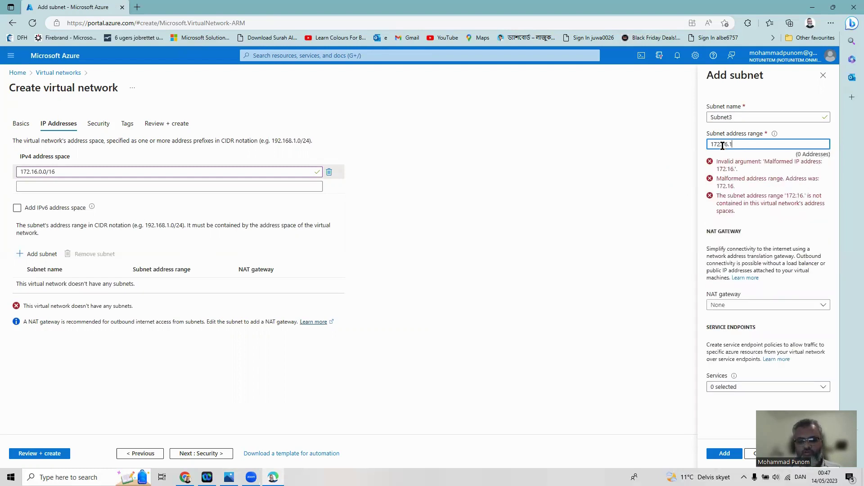
pyautogui.write('.0/24')
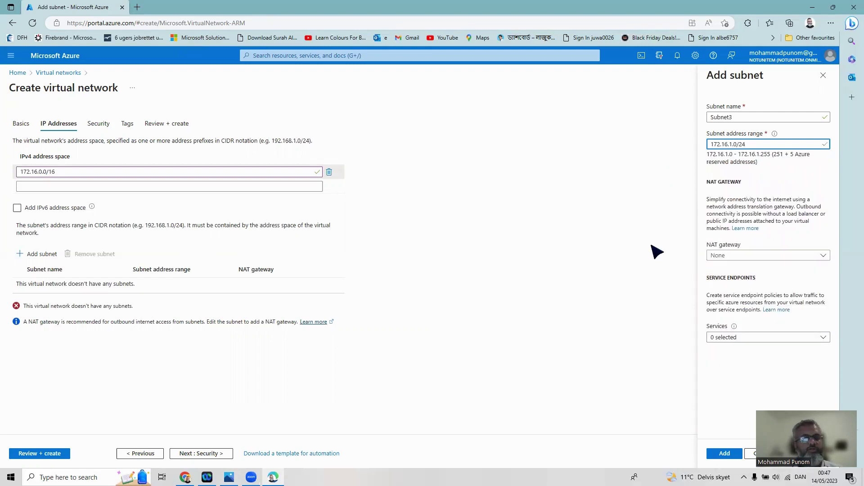
pyautogui.click(725, 454)
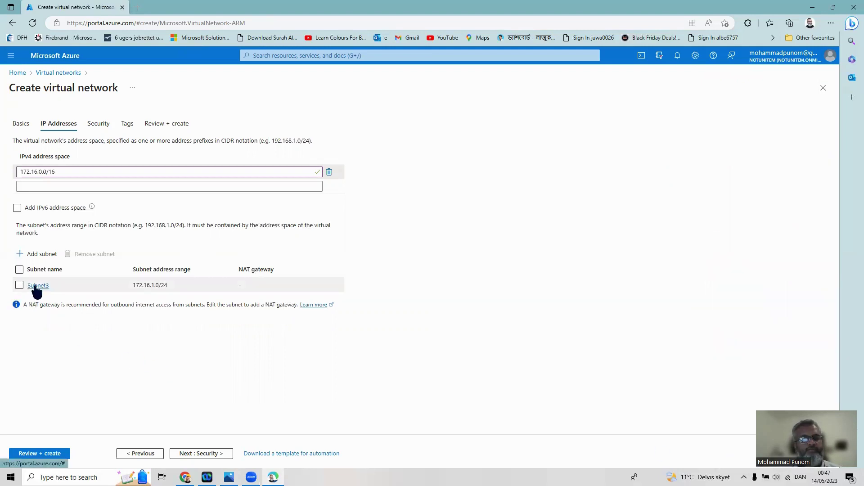
# Validate and create Vnet2, then open its overview showing 172.16.0.0/16 in Sweden Central
pyautogui.click(31, 455)
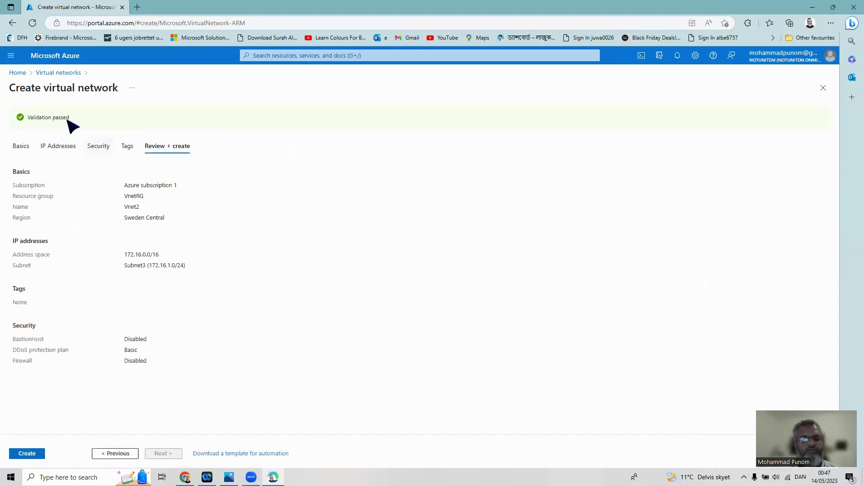
pyautogui.click(32, 455)
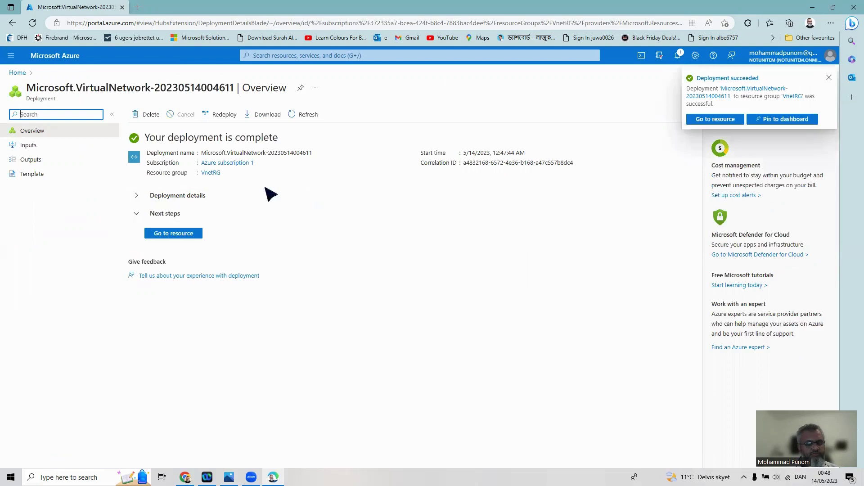
pyautogui.click(178, 238)
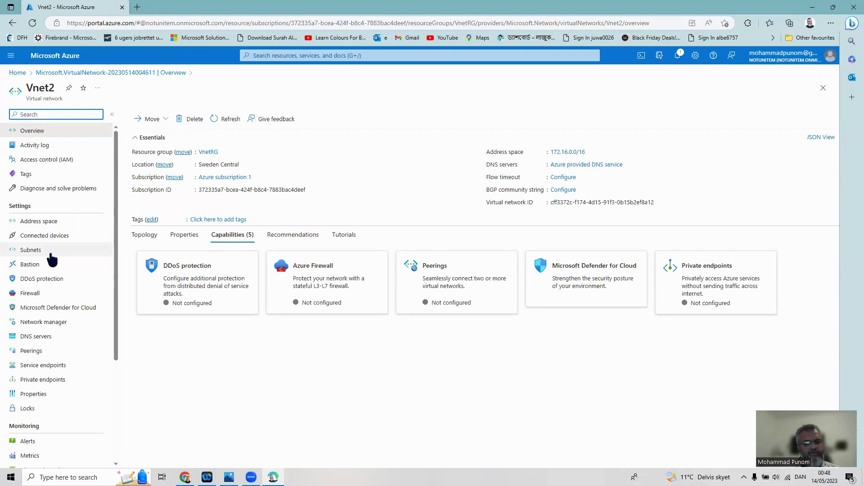
# Check Vnet2's Subnets page for Subnet3 (172.16.1.0/24), then go back to Home
pyautogui.click(30, 251)
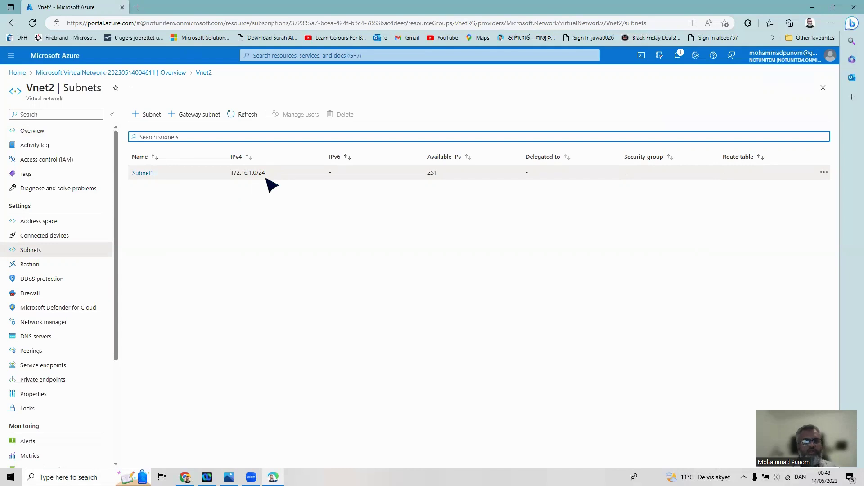
pyautogui.click(17, 73)
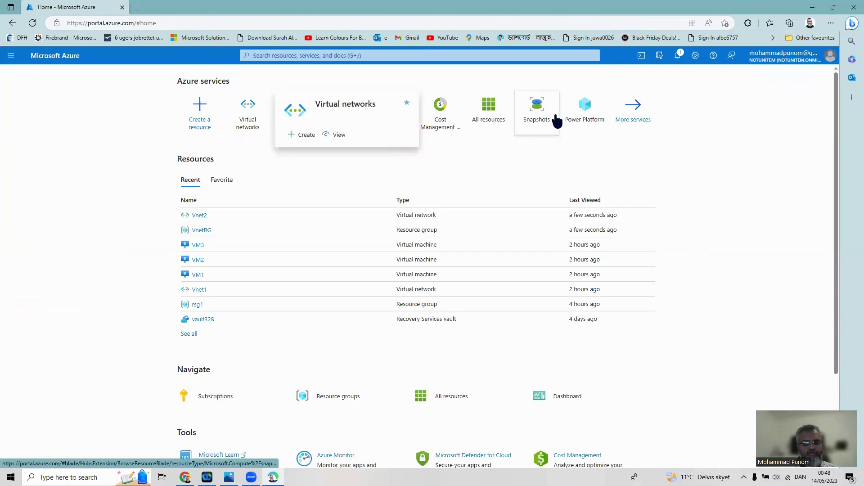
# Open the Create a virtual machine form for a standard Azure virtual machine
pyautogui.moveTo(559, 119)
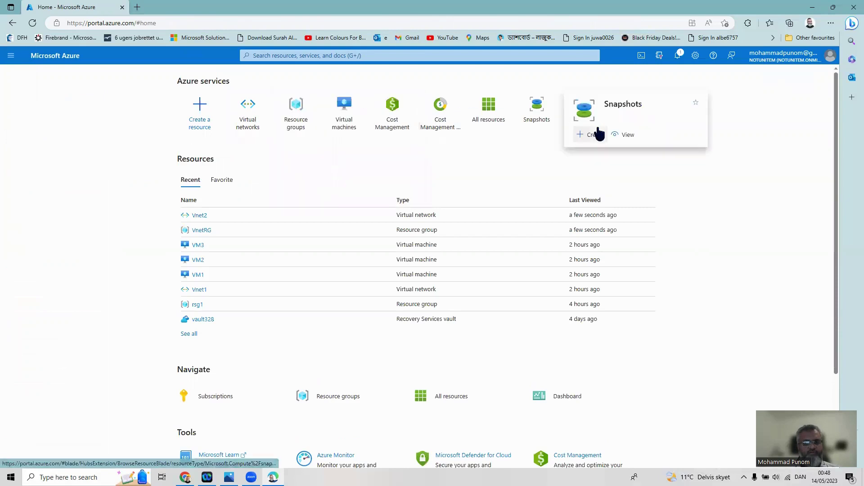
pyautogui.click(344, 113)
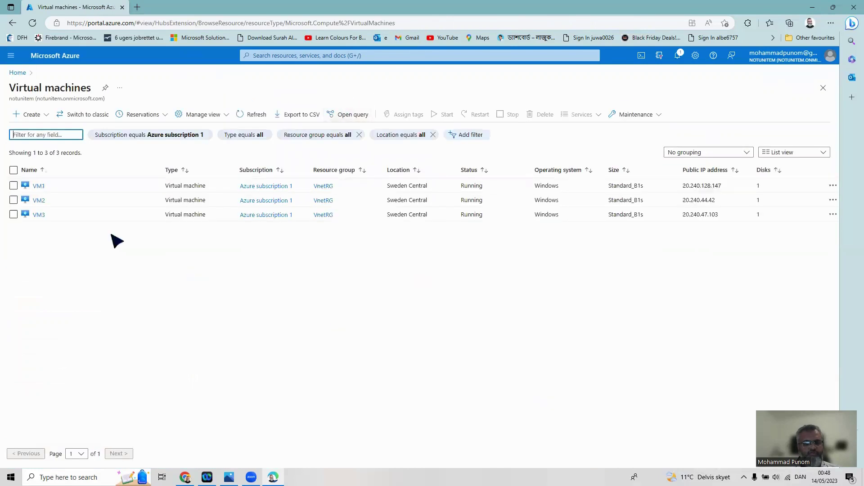
pyautogui.click(23, 118)
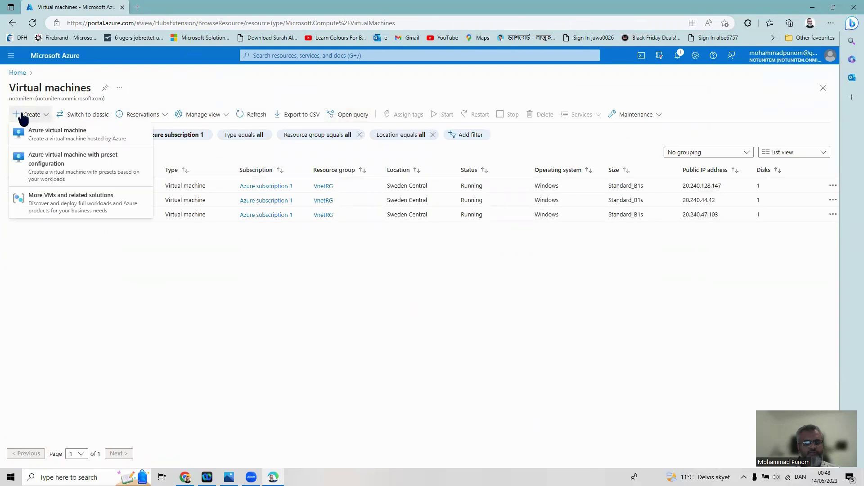
pyautogui.click(43, 139)
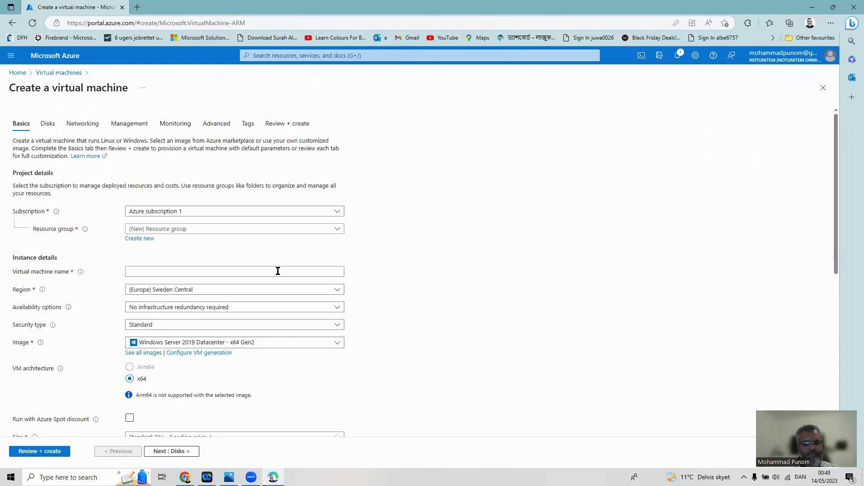
# Set the resource group to VnetRG and name the machine VM4
pyautogui.click(264, 235)
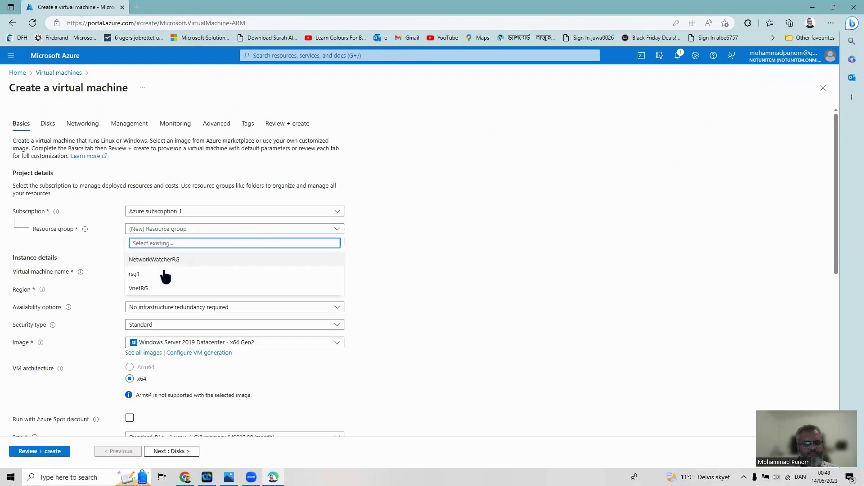
pyautogui.click(158, 287)
pyautogui.click(172, 271)
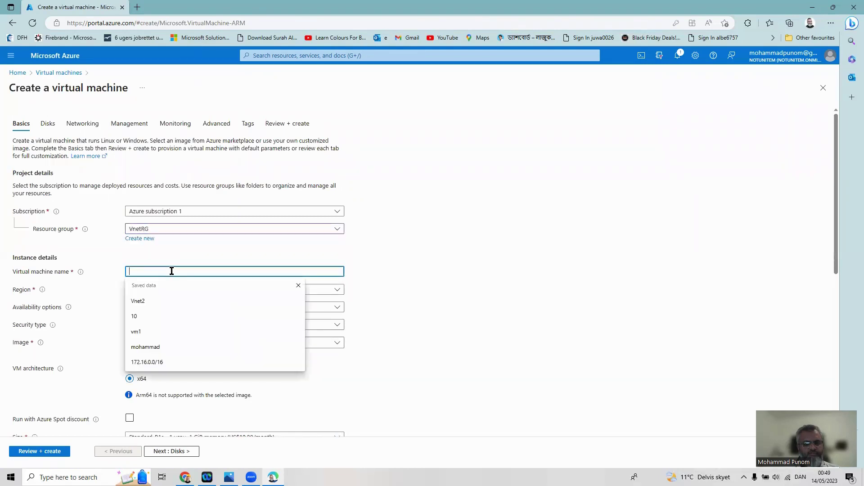
pyautogui.write('vm4')
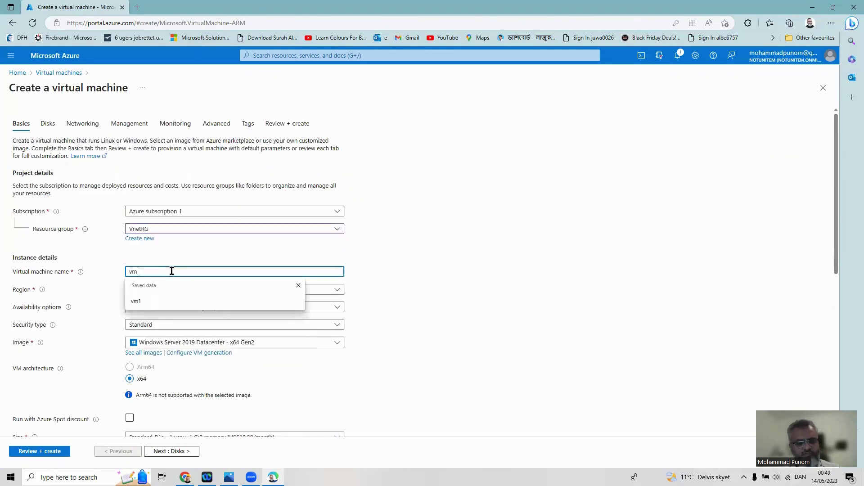
pyautogui.press('BackSpace')
pyautogui.press('BackSpace')
pyautogui.press('BackSpace')
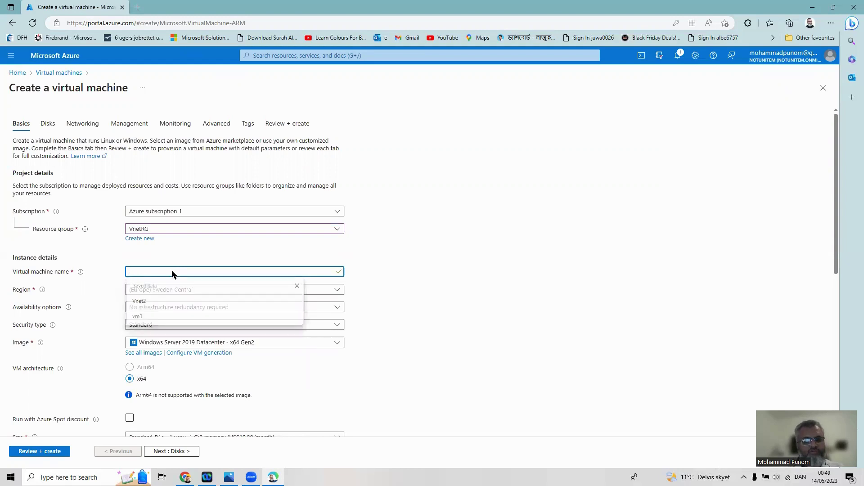
pyautogui.write('VM4')
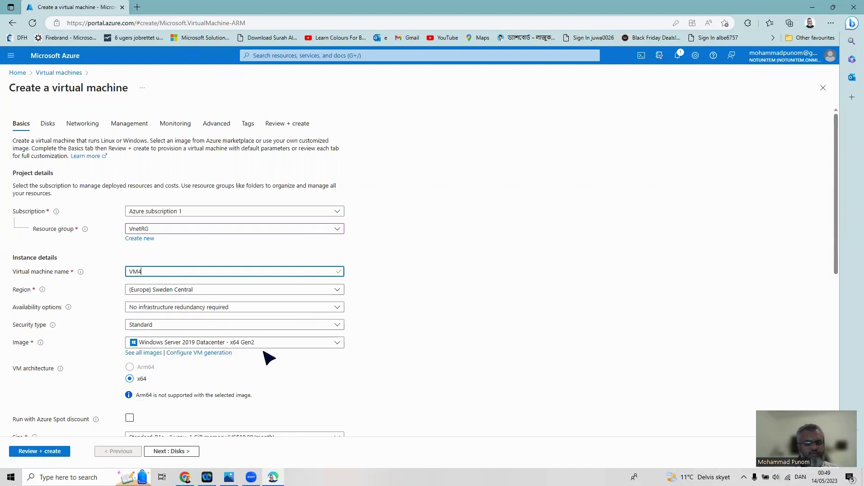
# Enter testuserVM as the administrator username
pyautogui.scroll(-1, 427, 383)
pyautogui.scroll(-2, 424, 378)
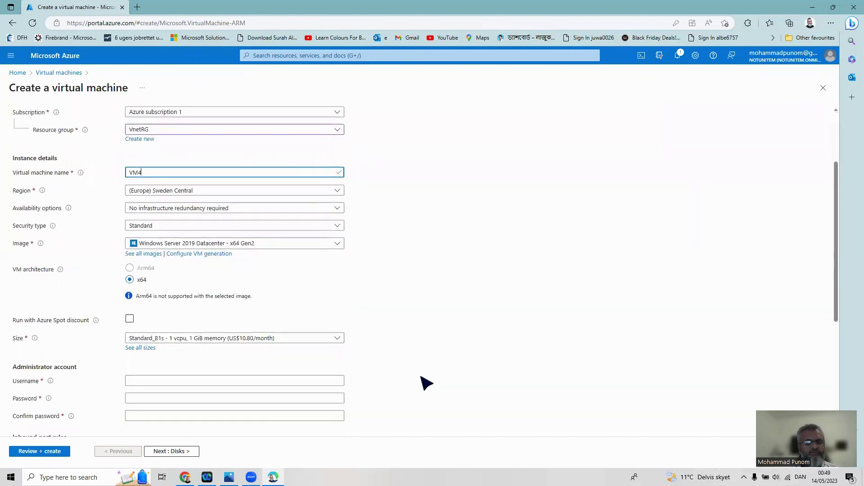
pyautogui.click(203, 382)
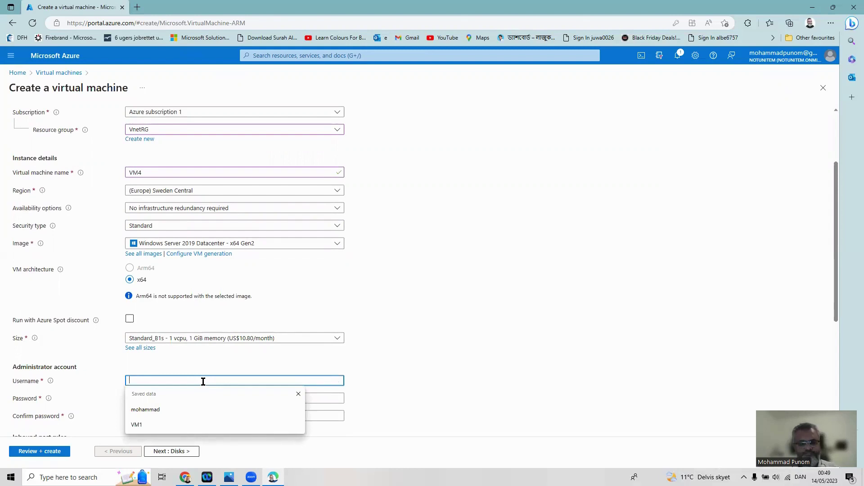
pyautogui.write('test')
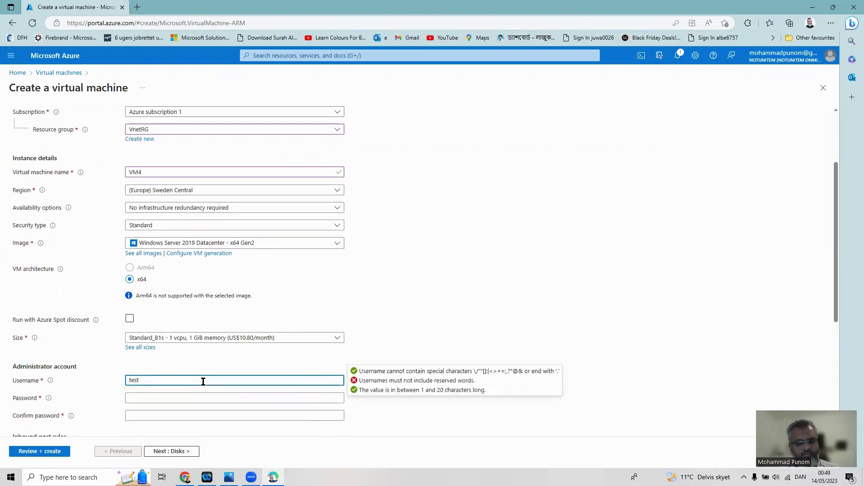
pyautogui.write('user')
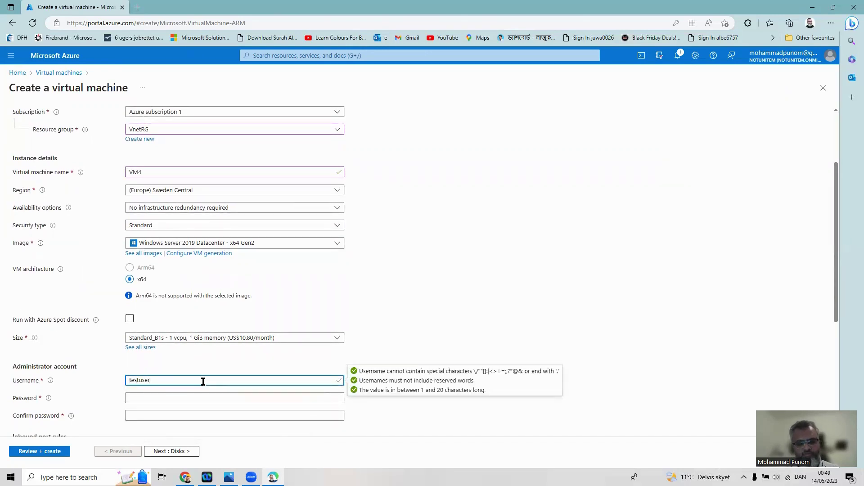
pyautogui.write('VM4')
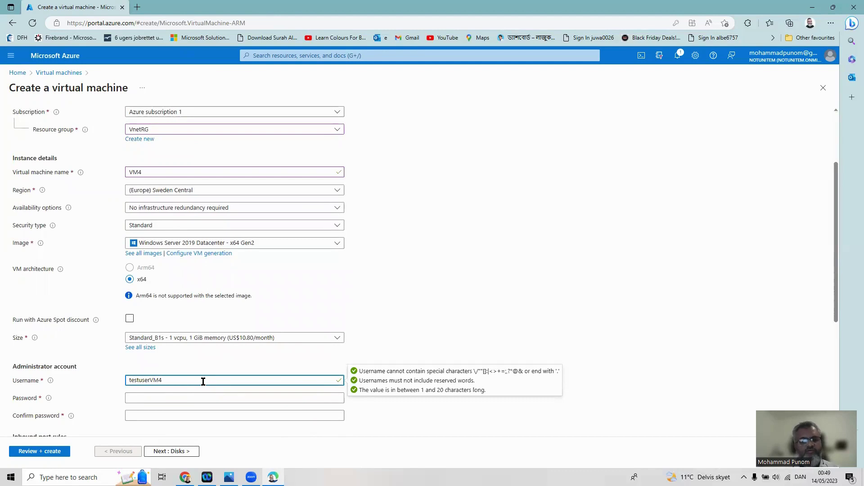
# Set and confirm a matching administrator password, then continue to the Disks settings
pyautogui.click(203, 394)
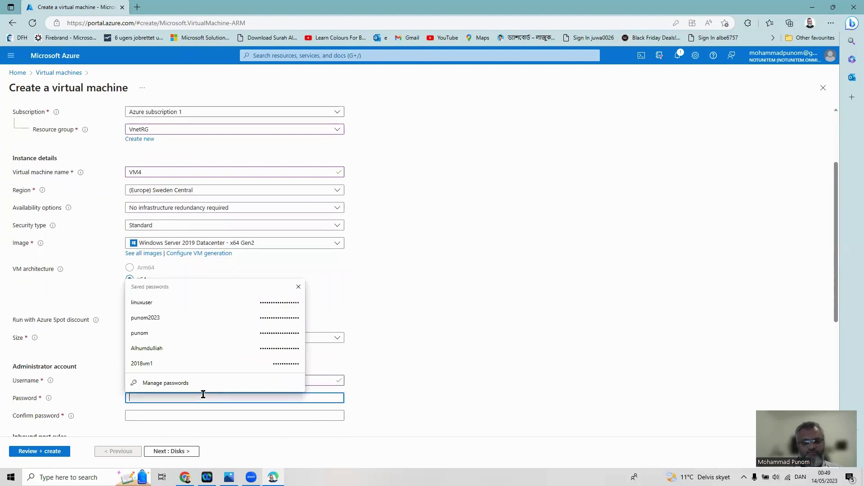
pyautogui.write('••')
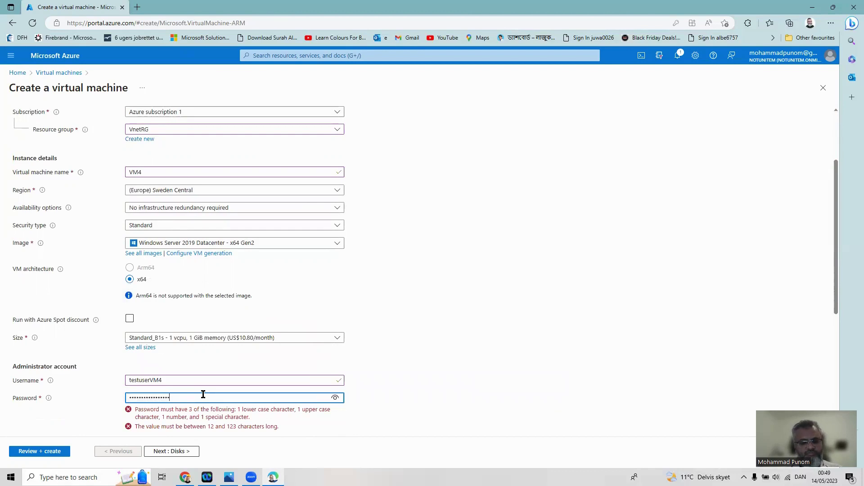
pyautogui.click(253, 414)
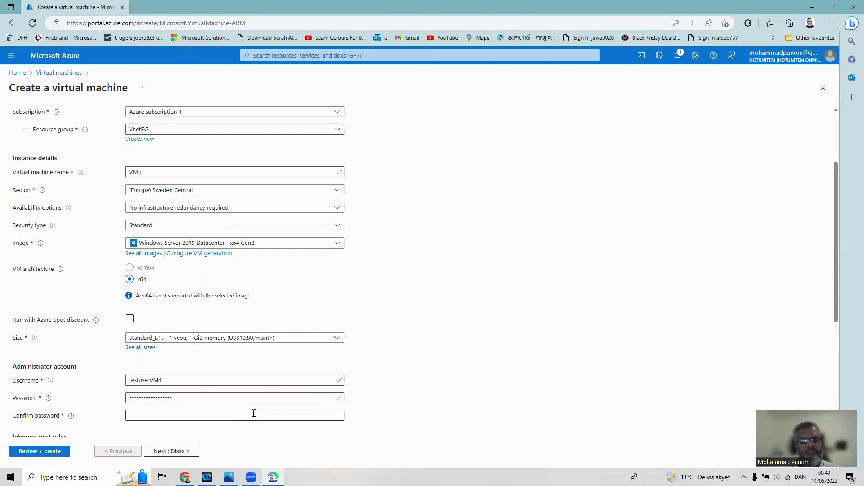
pyautogui.write('•')
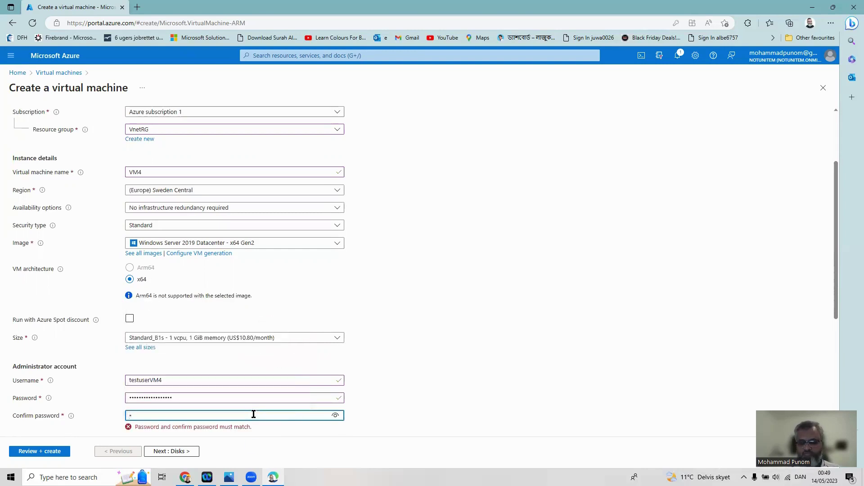
pyautogui.write('••••••••••')
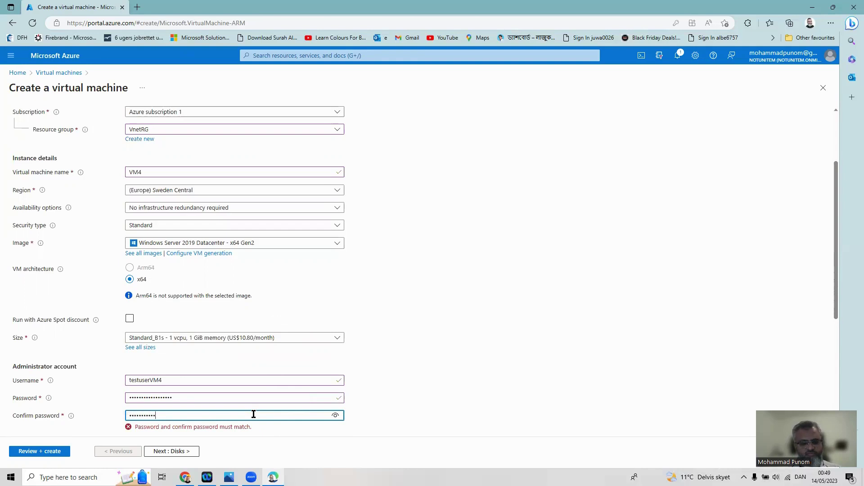
pyautogui.write('••••••')
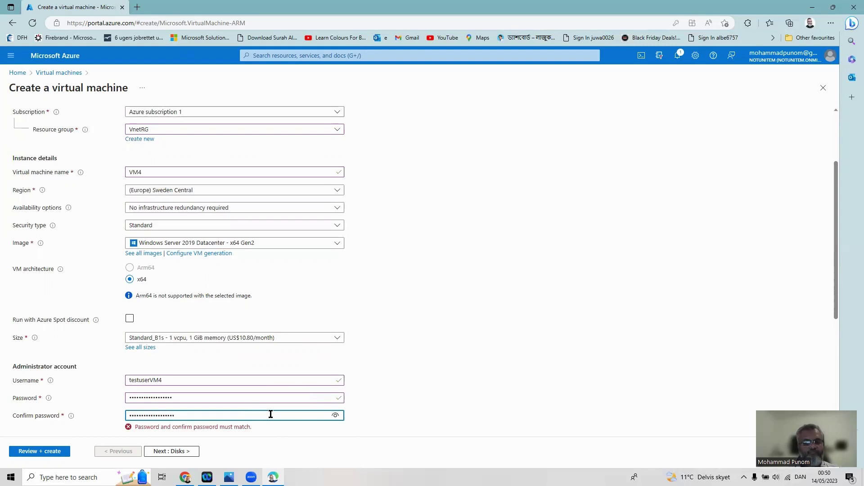
pyautogui.hotkey('ctrl', 'a')
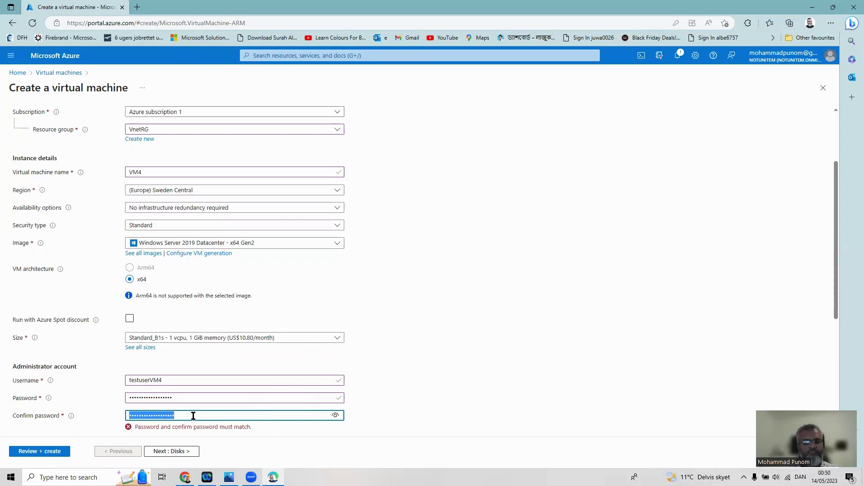
pyautogui.write('•••••')
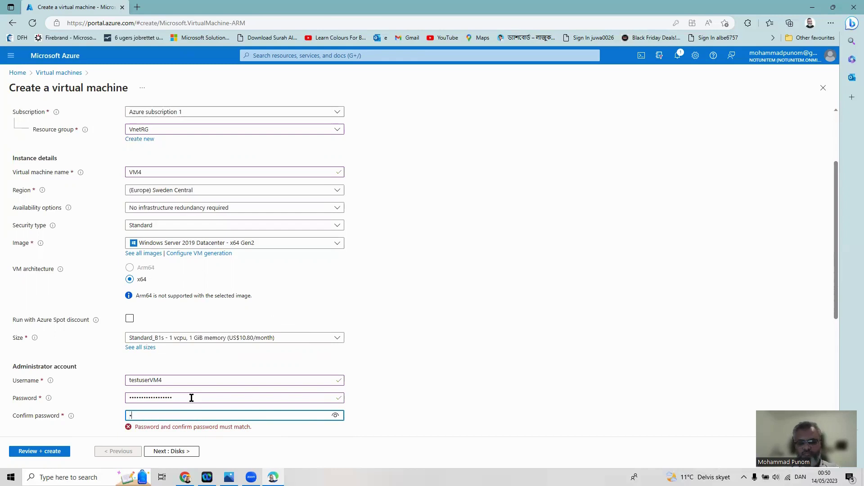
pyautogui.write('•••••')
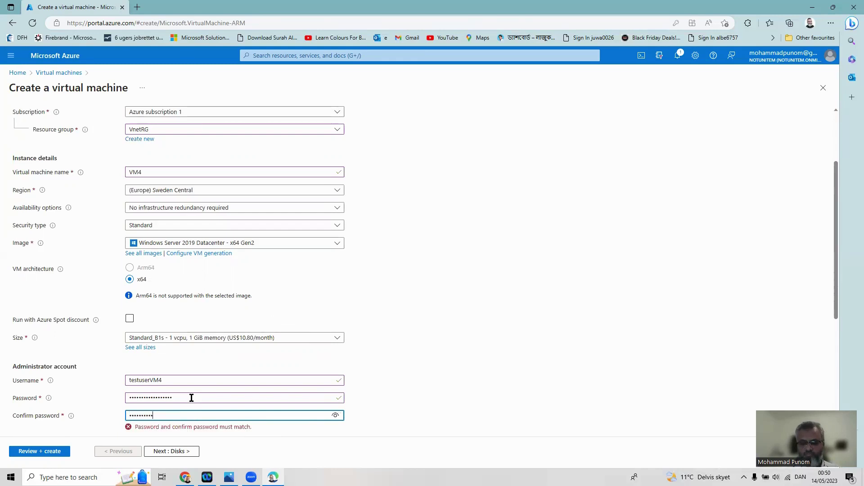
pyautogui.write('•••••')
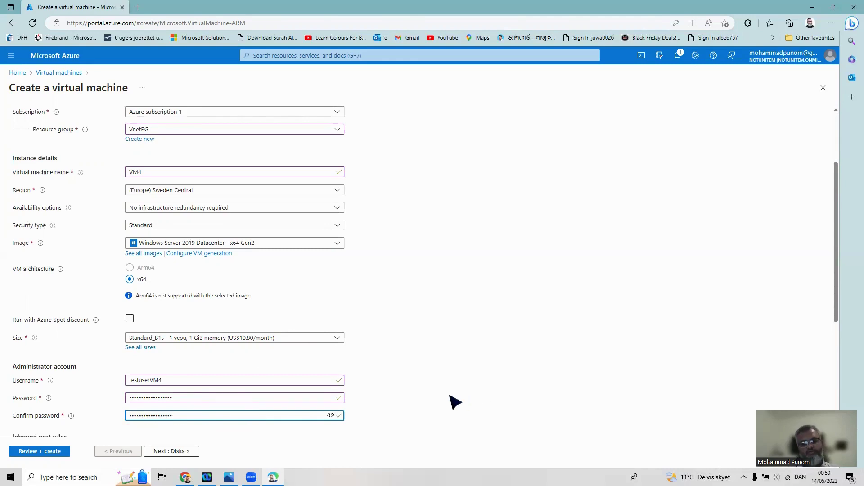
pyautogui.scroll(-3, 451, 396)
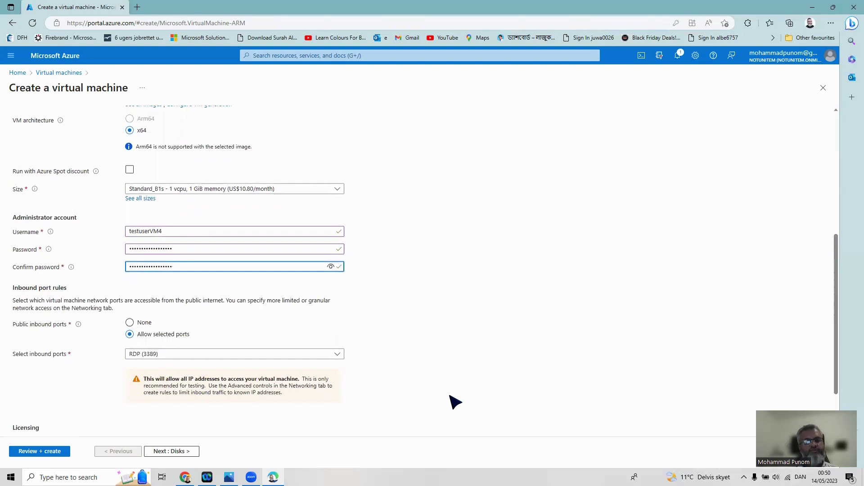
pyautogui.scroll(-1, 590, 414)
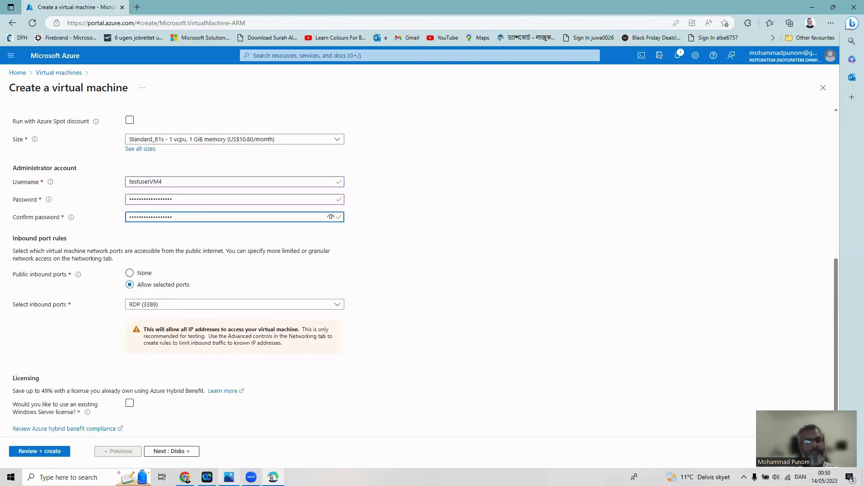
pyautogui.click(184, 454)
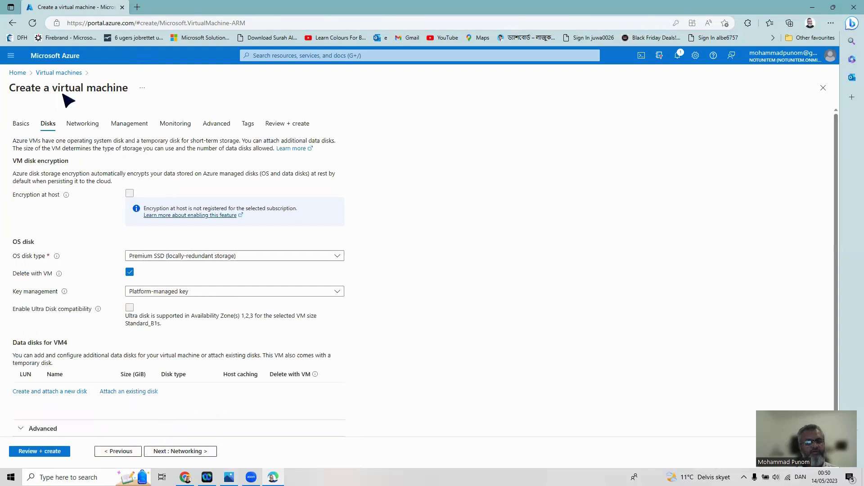
# On the Networking tab, place VM4 on Vnet2 and Subnet3 (172.16.1.0/24)
pyautogui.click(208, 453)
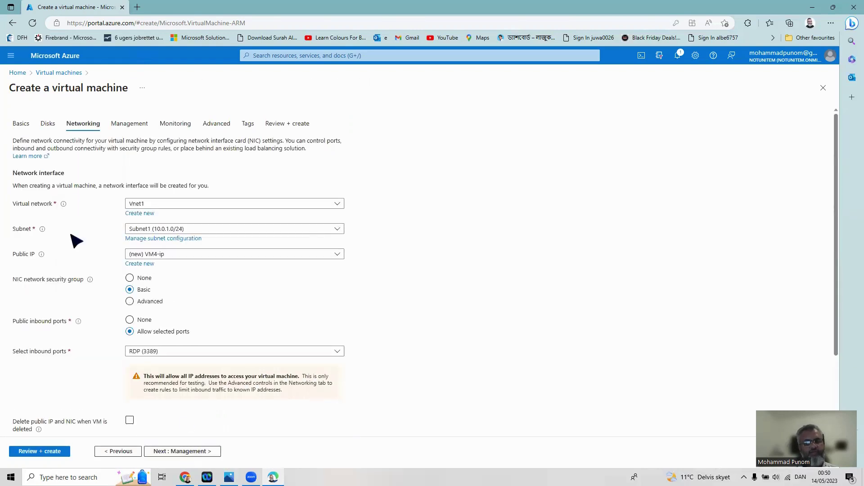
pyautogui.click(158, 207)
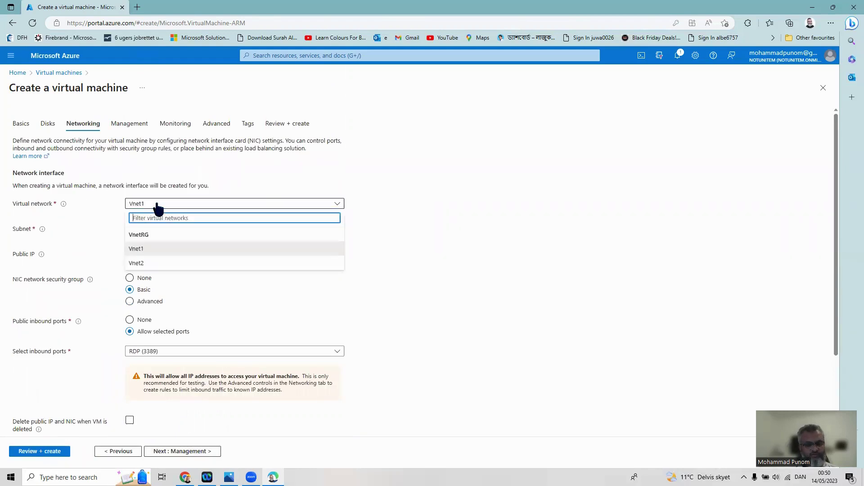
pyautogui.click(143, 266)
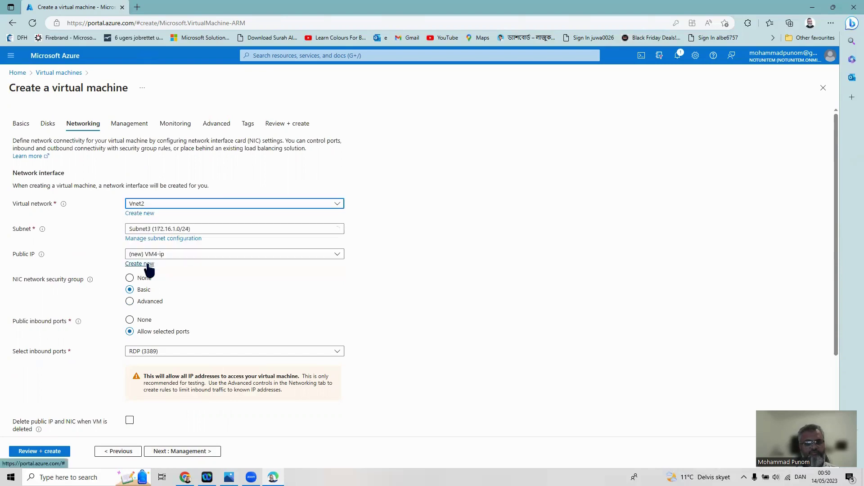
pyautogui.click(211, 231)
pyautogui.click(190, 261)
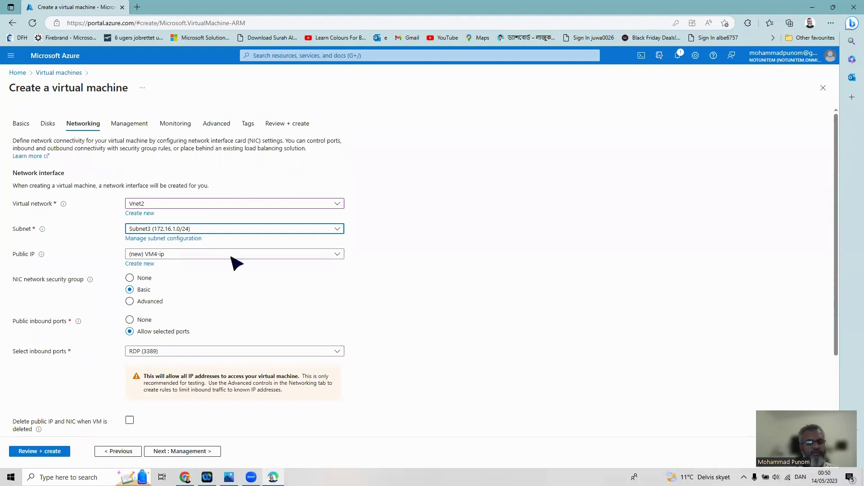
pyautogui.scroll(-1, 359, 328)
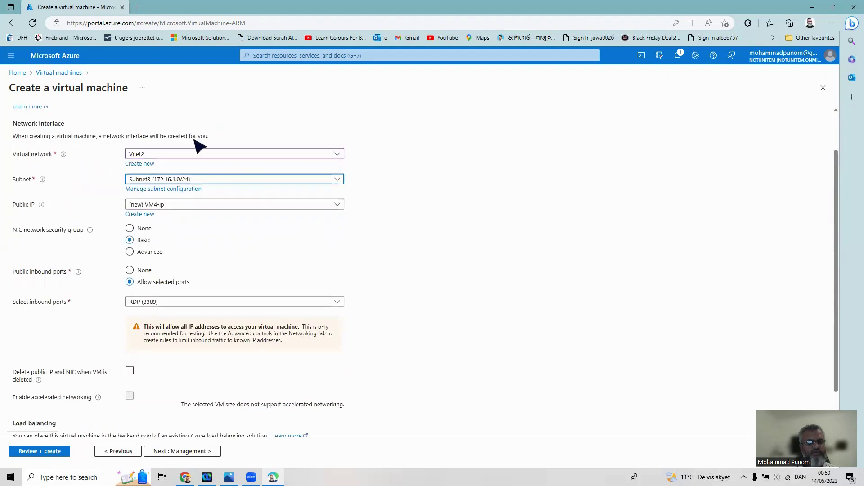
pyautogui.scroll(1, 199, 145)
# Set Boot diagnostics to Disable on Monitoring and run validation in Review + create
pyautogui.click(121, 124)
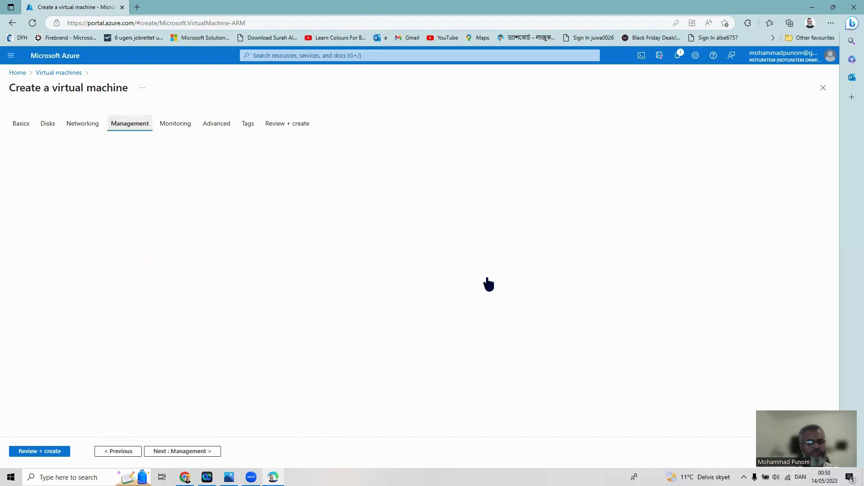
pyautogui.click(179, 126)
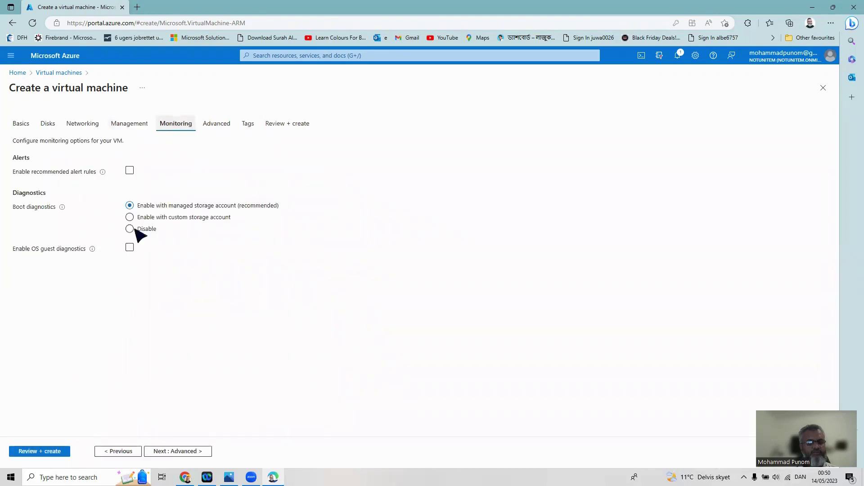
pyautogui.click(135, 230)
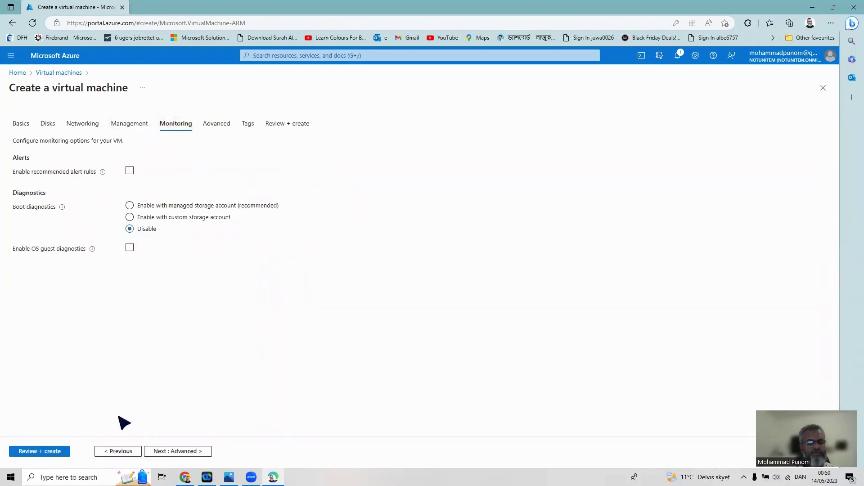
pyautogui.click(39, 454)
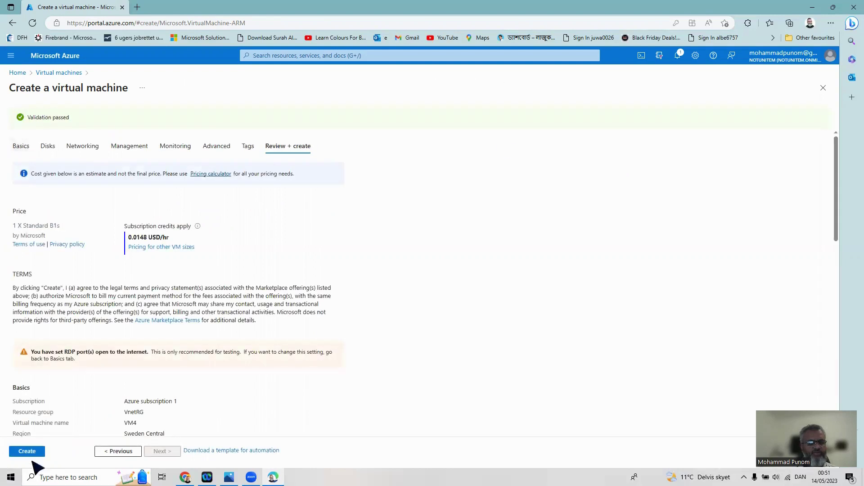
# Create VM4 in VnetRG and wait until its NIC, VM4-ip and VM4-nsg are deployed
pyautogui.click(27, 452)
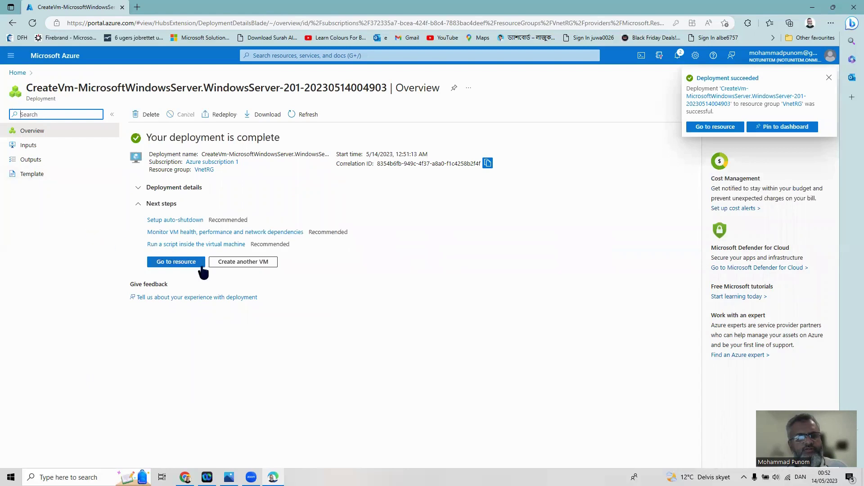
# Open the new VM4 resource and look at its RDP connection troubleshooting options
pyautogui.click(165, 265)
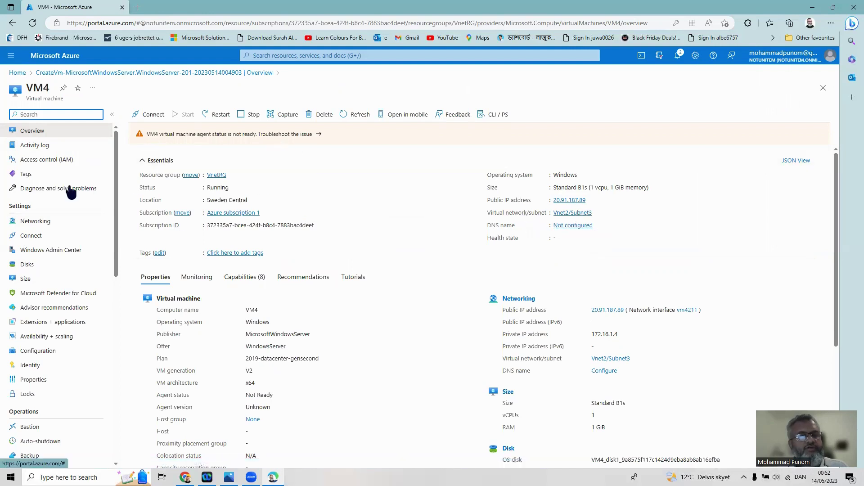
pyautogui.click(31, 237)
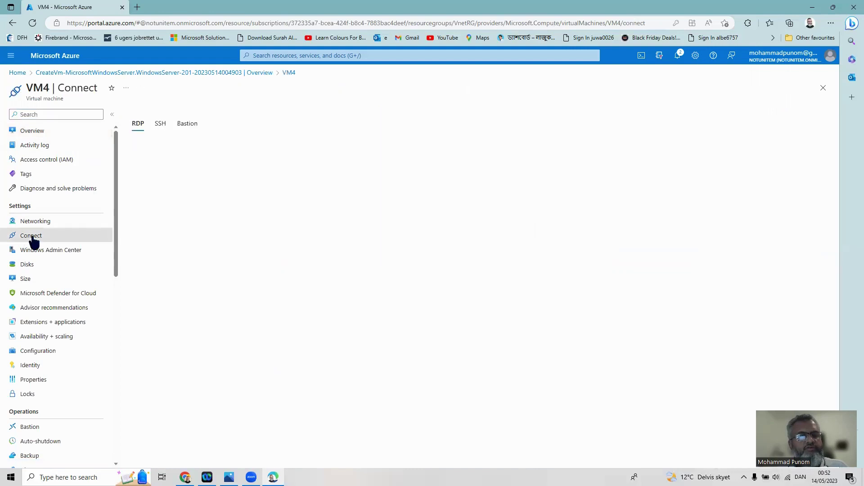
pyautogui.click(192, 371)
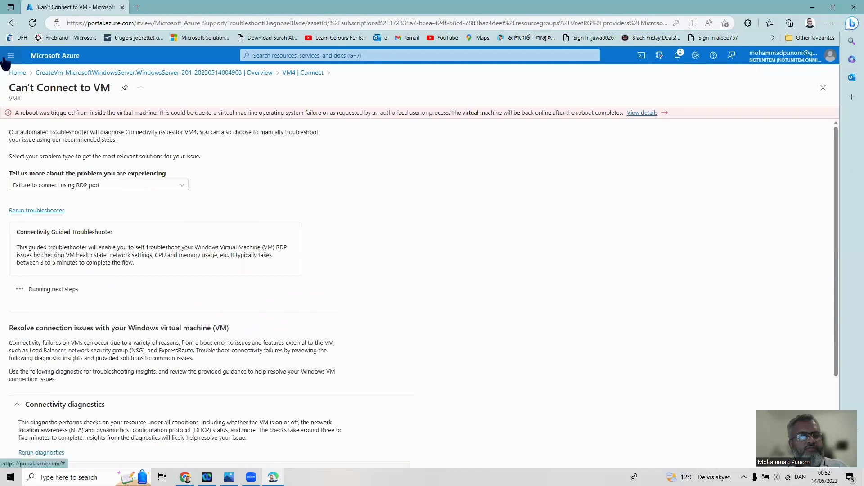
# From Home, open VM4's Overview through the Virtual machines list
pyautogui.click(13, 74)
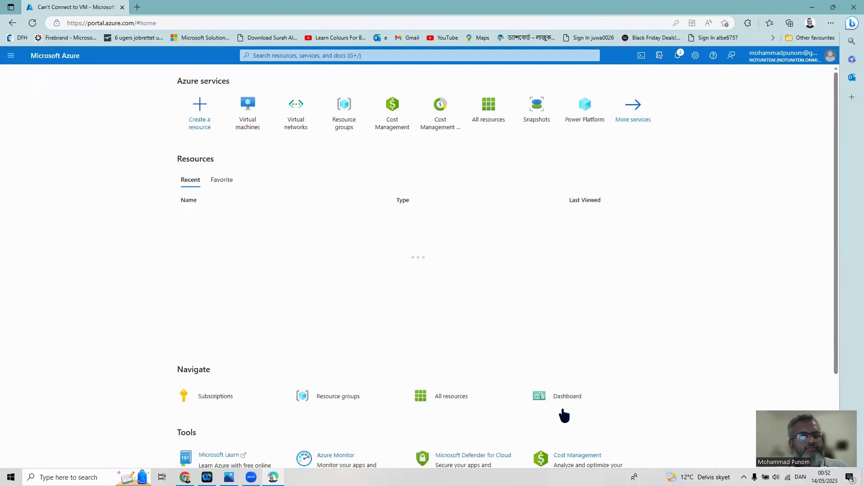
pyautogui.click(251, 125)
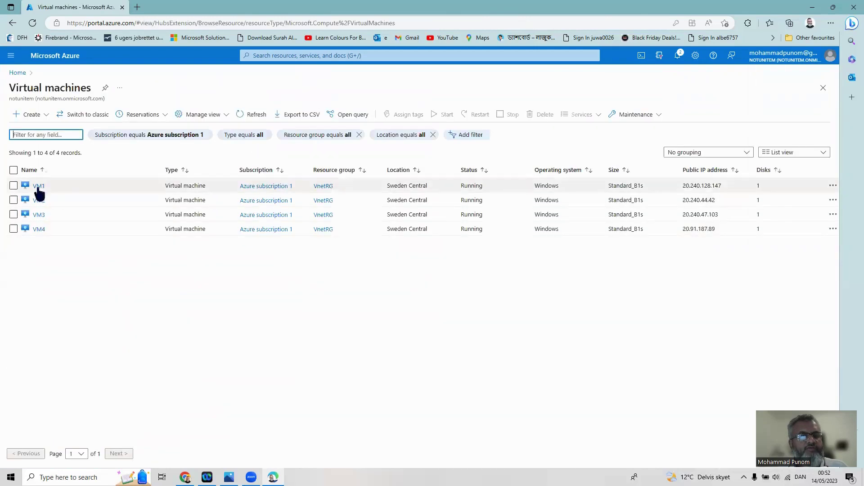
pyautogui.click(51, 233)
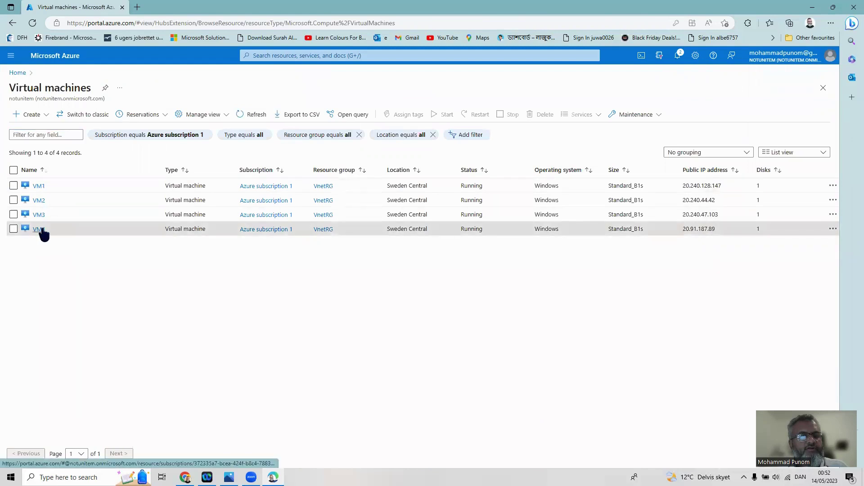
pyautogui.click(39, 229)
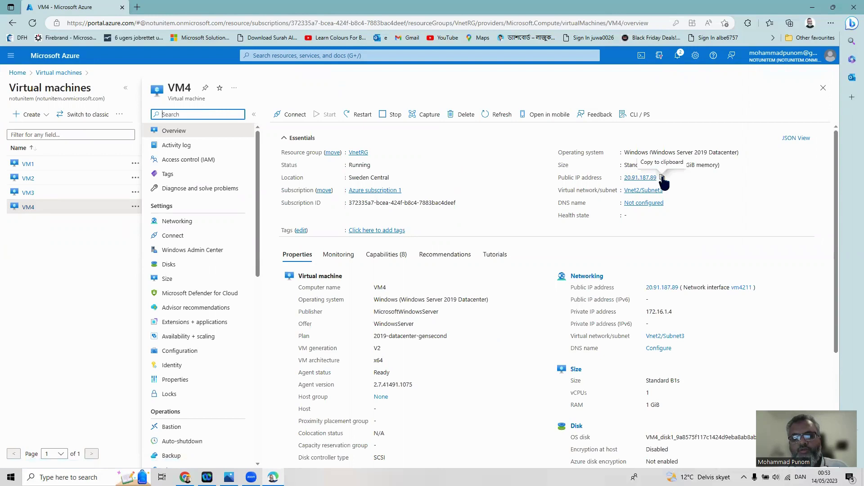
# Copy VM4's public IP 20.91.187.89 into Remote Desktop Connection and connect
pyautogui.click(661, 178)
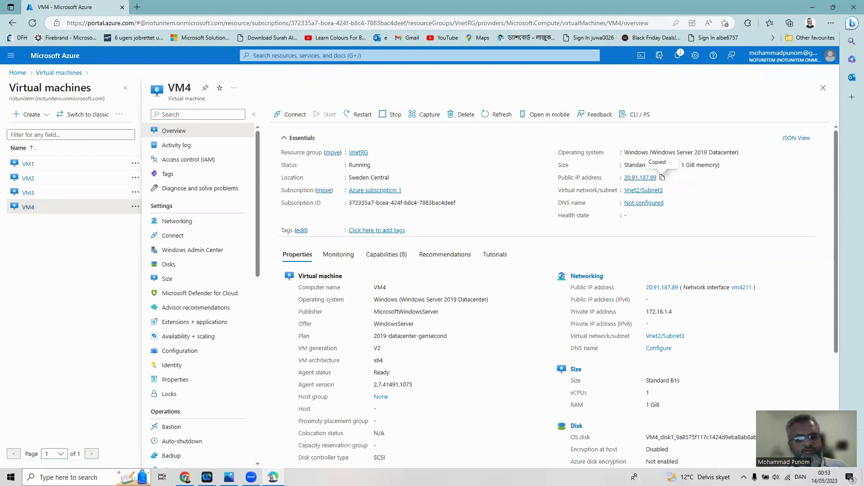
pyautogui.press('super')
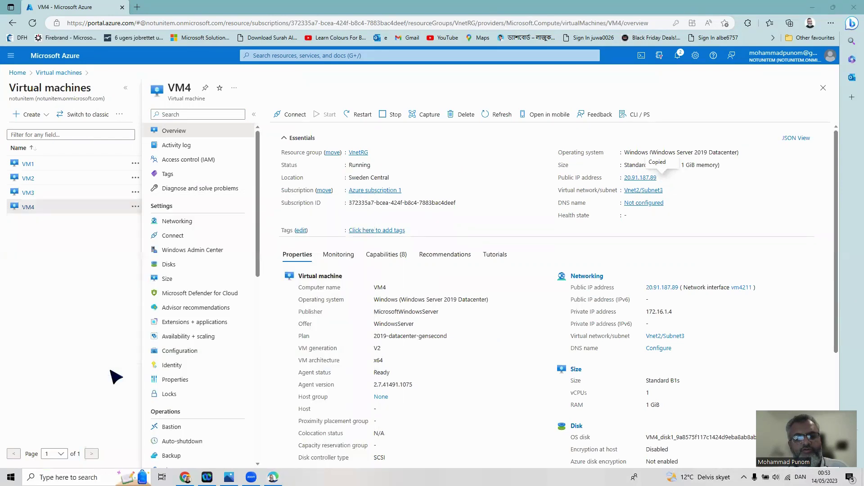
pyautogui.rightClick(404, 146)
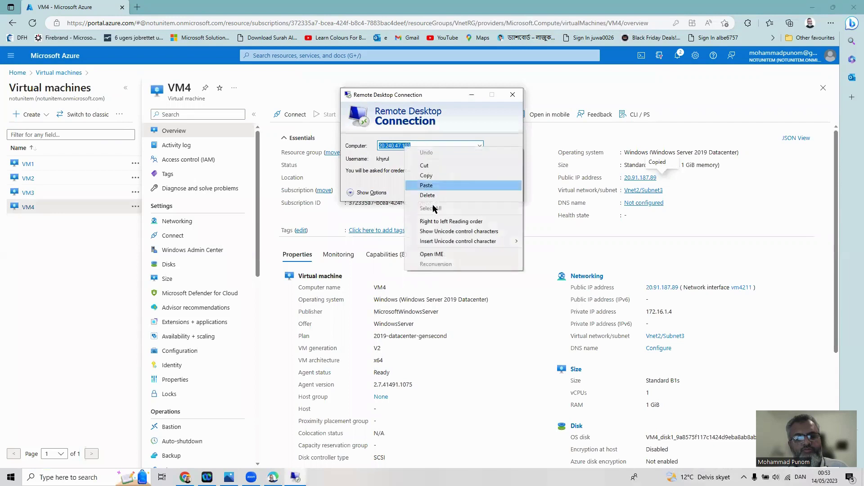
pyautogui.click(442, 188)
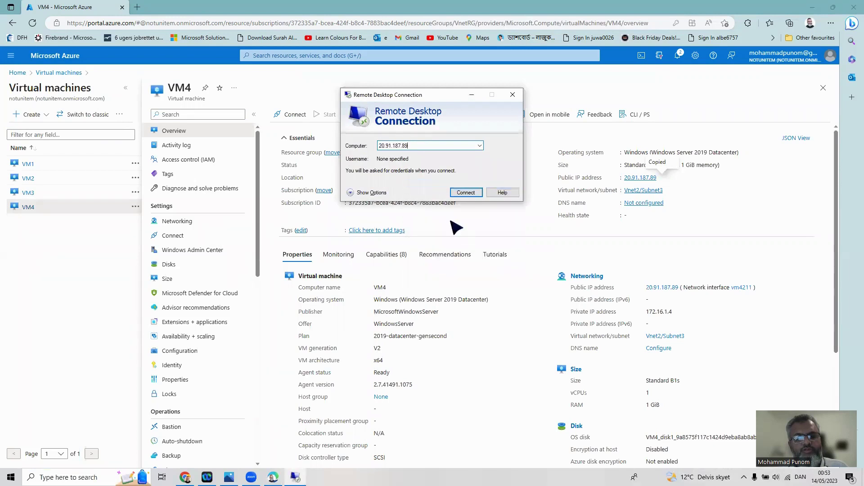
pyautogui.click(466, 194)
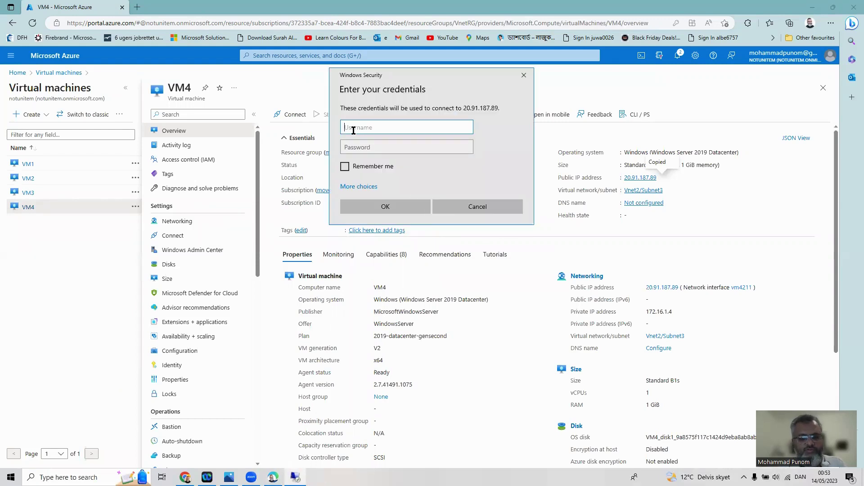
# Submit VM4's administrator username and password
pyautogui.write('testuserVM')
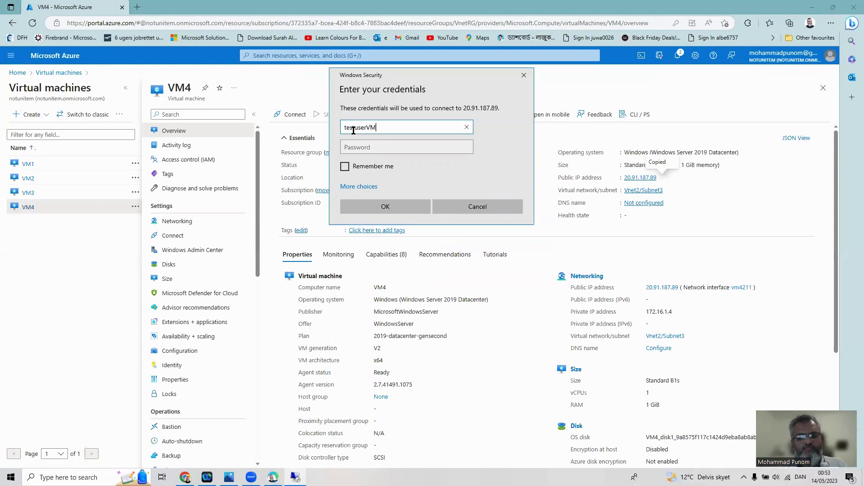
pyautogui.write('4')
pyautogui.click(438, 149)
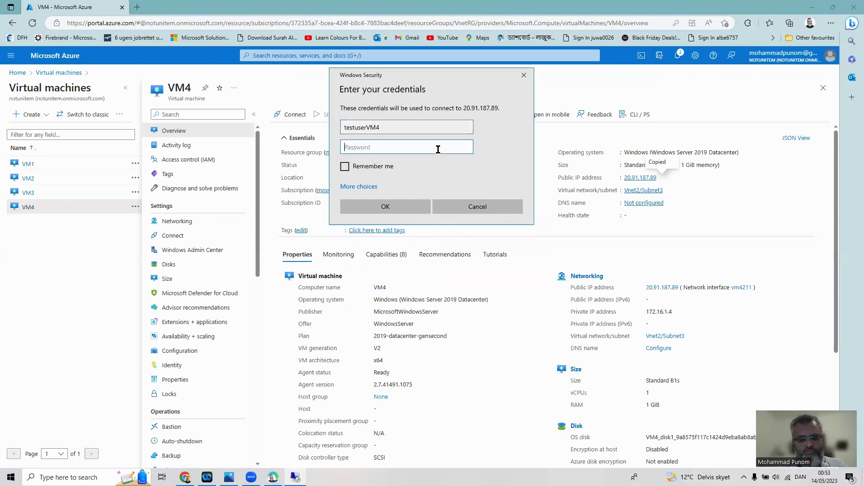
pyautogui.write('•••••••••••••••••')
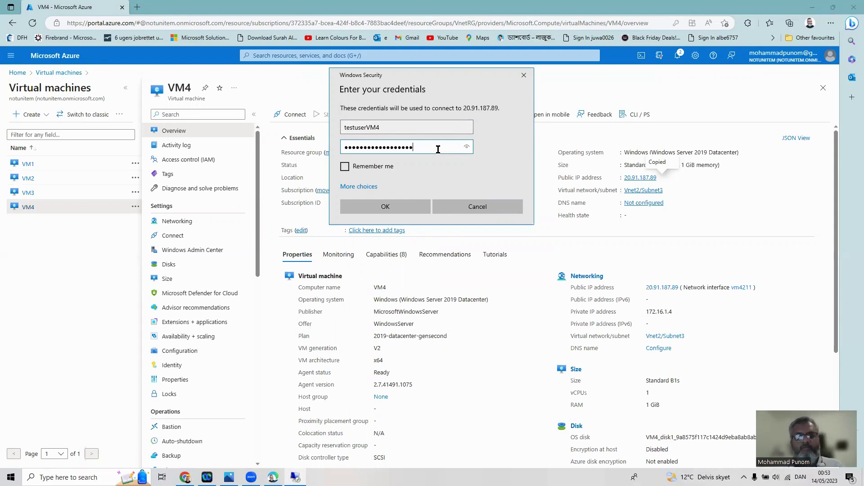
pyautogui.click(397, 208)
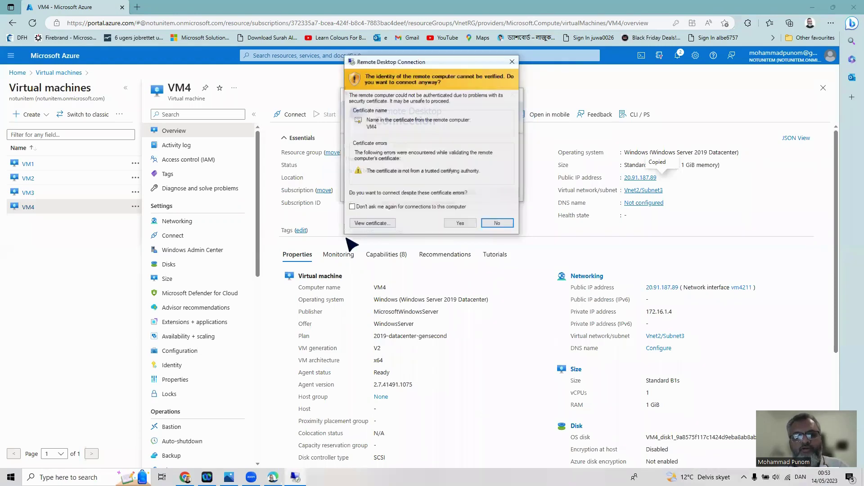
# Accept the untrusted certificate warning and let the VM4 remote session load
pyautogui.click(460, 224)
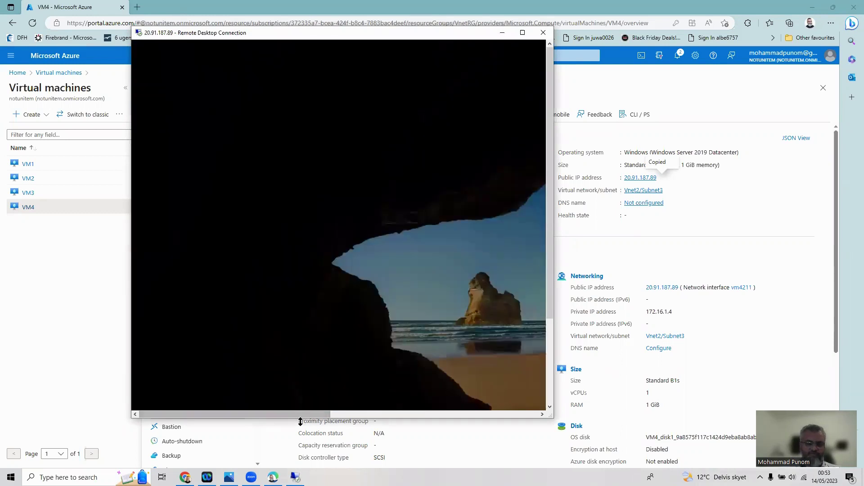
pyautogui.moveTo(301, 421); pyautogui.dragTo(397, 410)
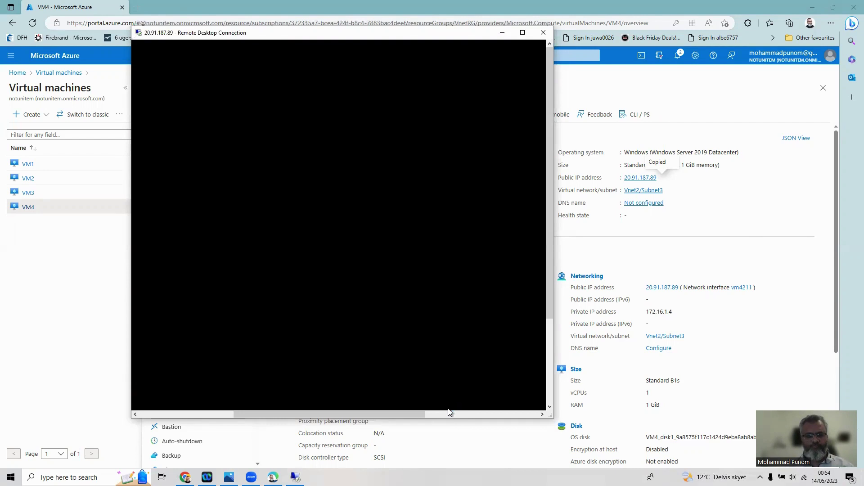
pyautogui.click(455, 413)
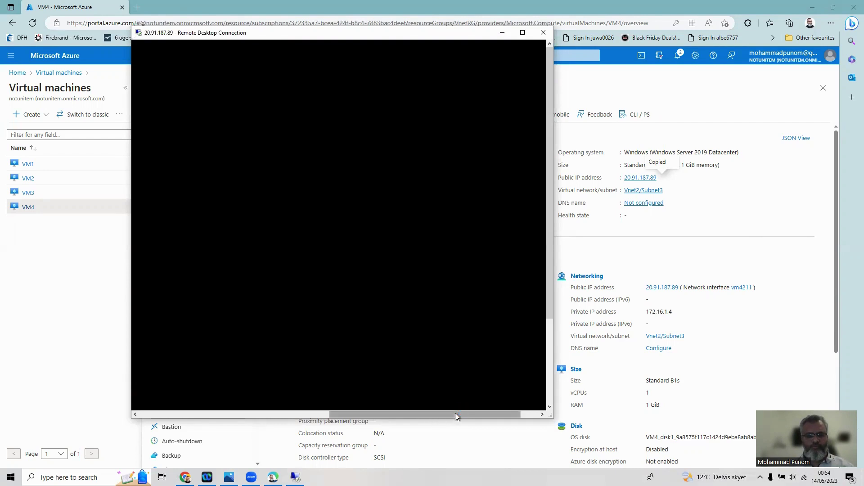
pyautogui.moveTo(550, 309); pyautogui.dragTo(558, 396)
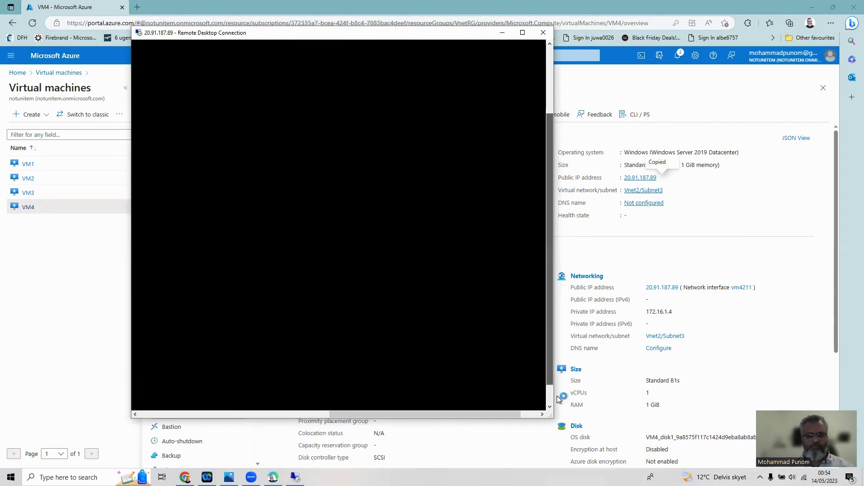
pyautogui.moveTo(553, 364); pyautogui.dragTo(555, 235)
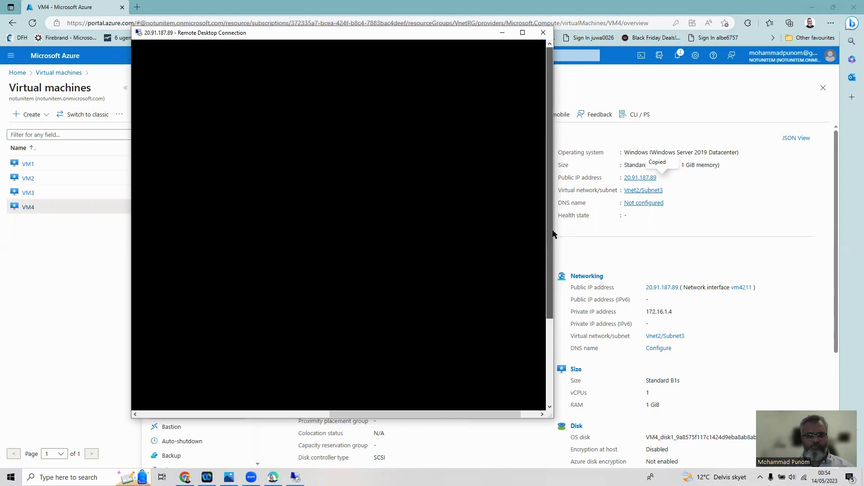
pyautogui.click(528, 415)
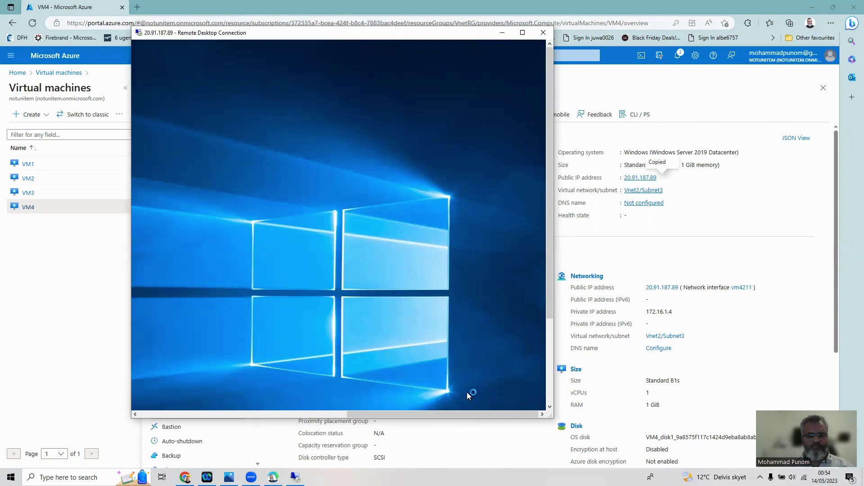
# Answer Yes in the Networks panel so VM4 is discoverable
pyautogui.moveTo(464, 411); pyautogui.dragTo(523, 418)
pyautogui.moveTo(547, 276); pyautogui.dragTo(557, 411)
pyautogui.moveTo(466, 414); pyautogui.dragTo(497, 417)
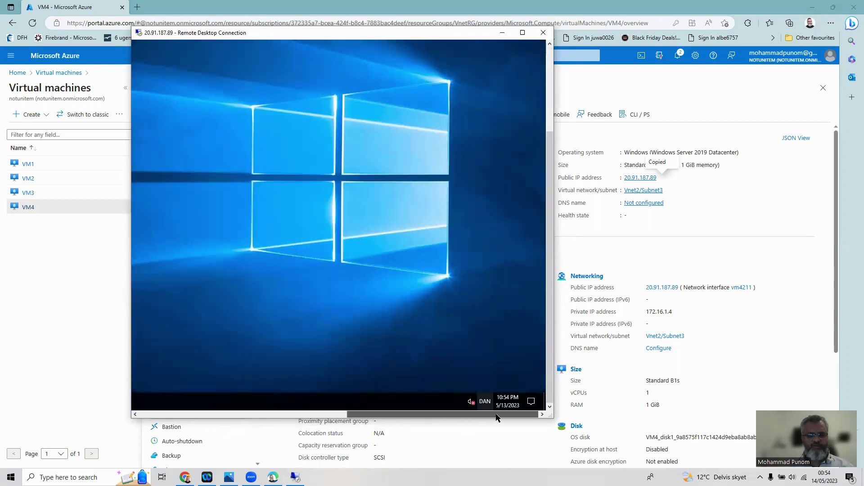
pyautogui.moveTo(440, 415); pyautogui.dragTo(468, 415)
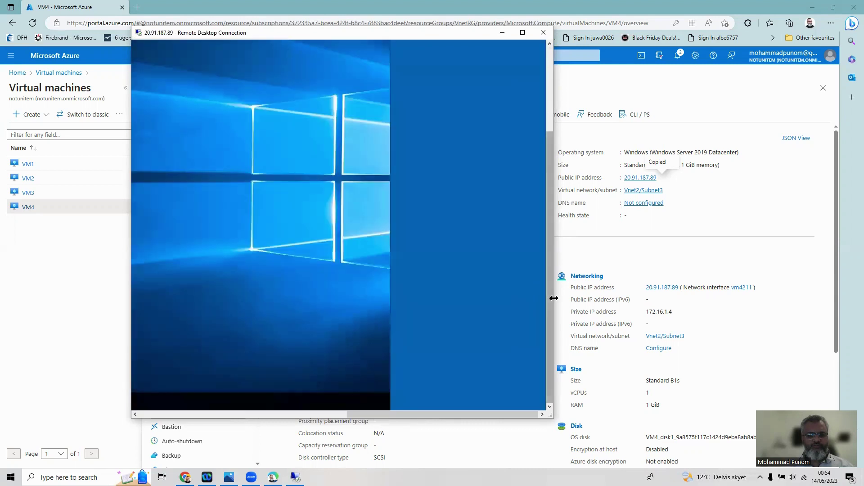
pyautogui.moveTo(550, 306); pyautogui.dragTo(550, 216)
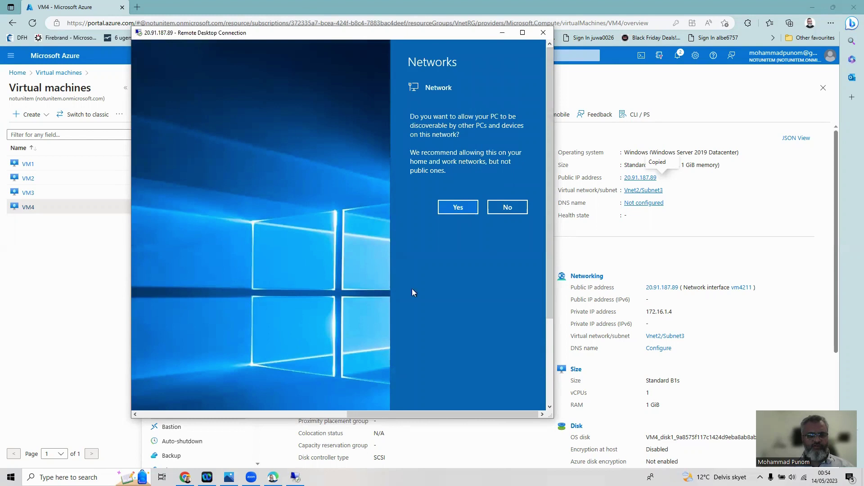
pyautogui.click(455, 205)
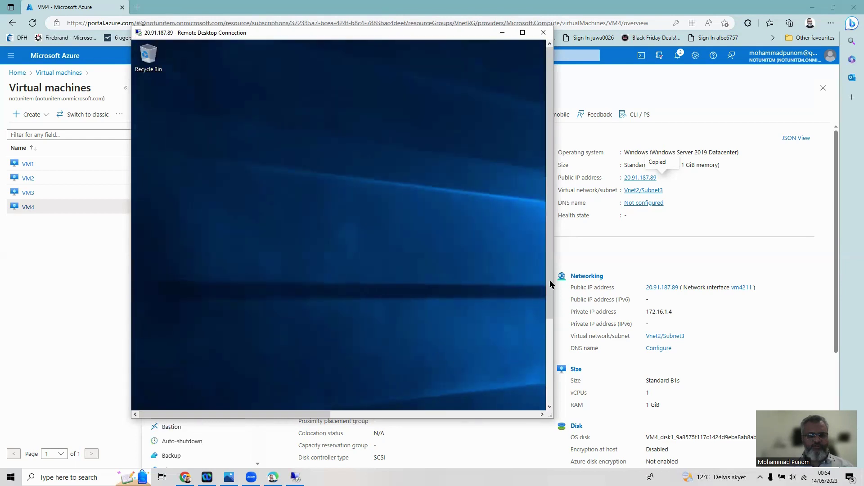
# Launch Command Prompt on VM4 and close the extra windows, keeping the Administrator one
pyautogui.moveTo(550, 282); pyautogui.dragTo(520, 385)
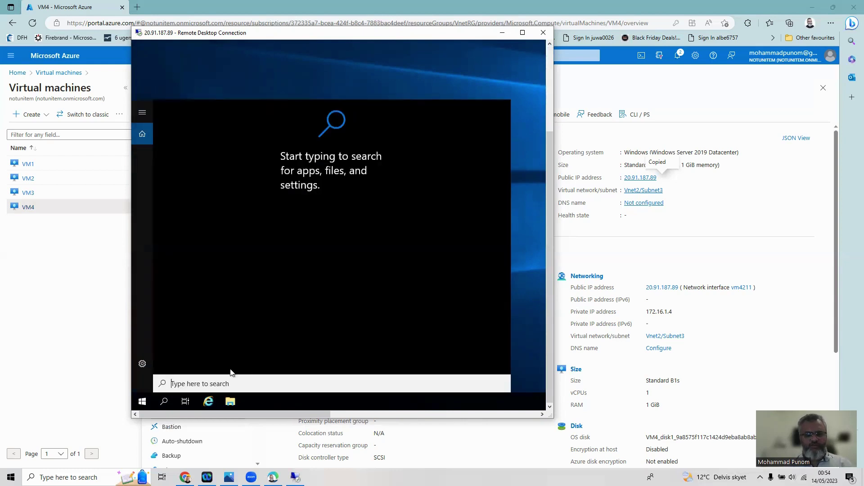
pyautogui.write('cmd')
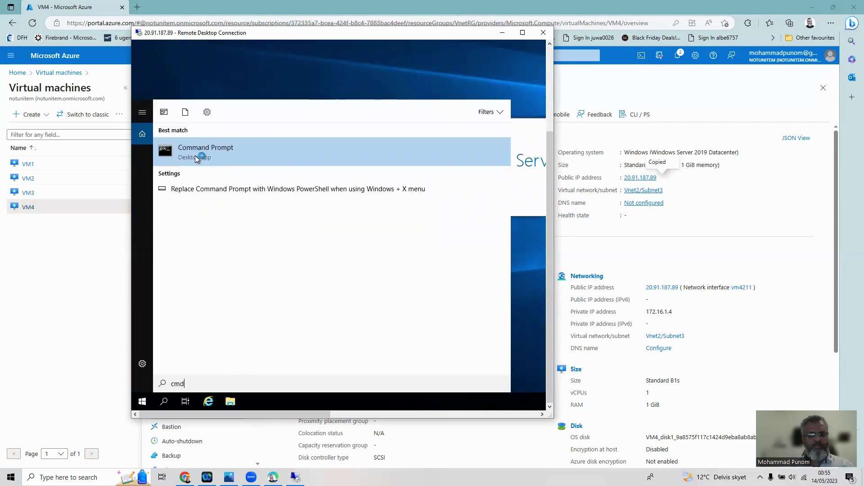
pyautogui.click(169, 154)
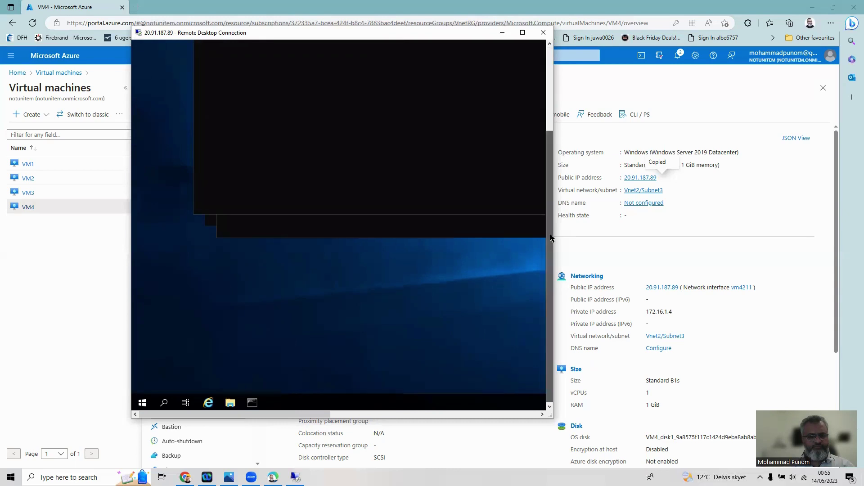
pyautogui.moveTo(430, 106); pyautogui.dragTo(283, 140)
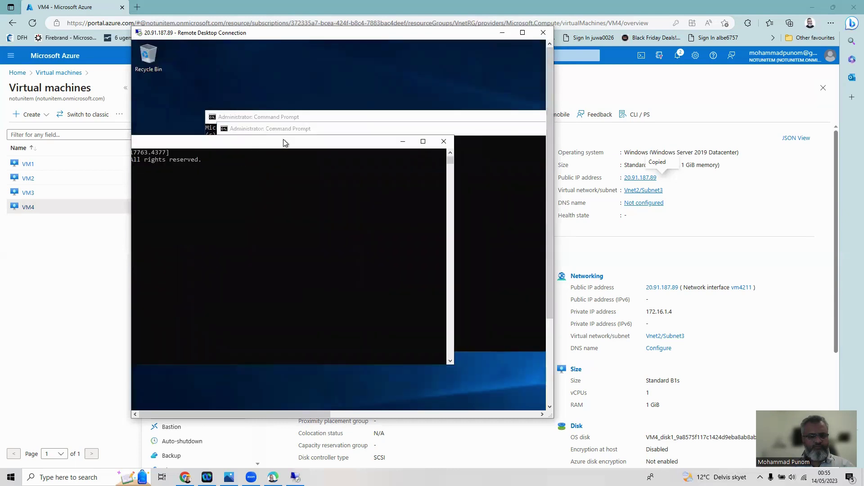
pyautogui.click(444, 141)
pyautogui.moveTo(451, 120); pyautogui.dragTo(300, 152)
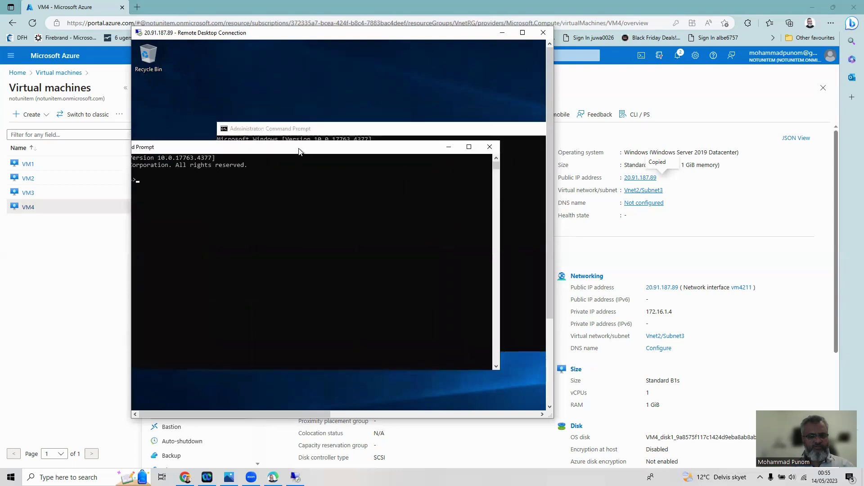
pyautogui.click(483, 149)
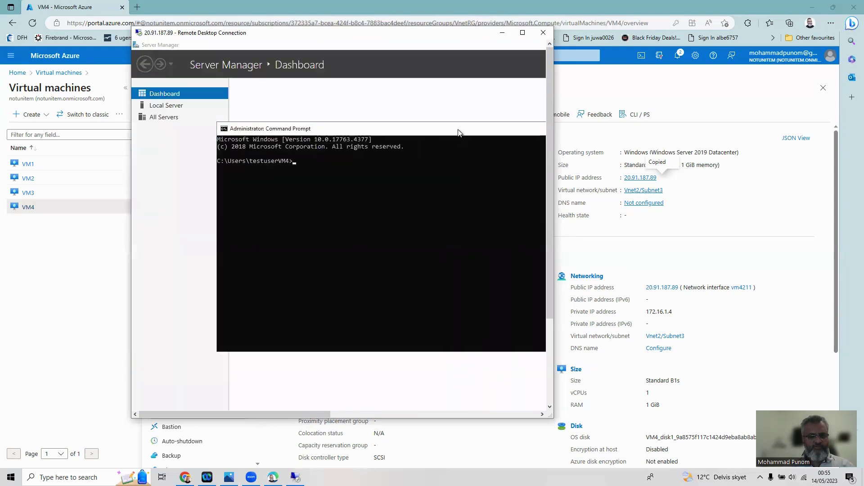
pyautogui.moveTo(458, 127); pyautogui.dragTo(412, 138)
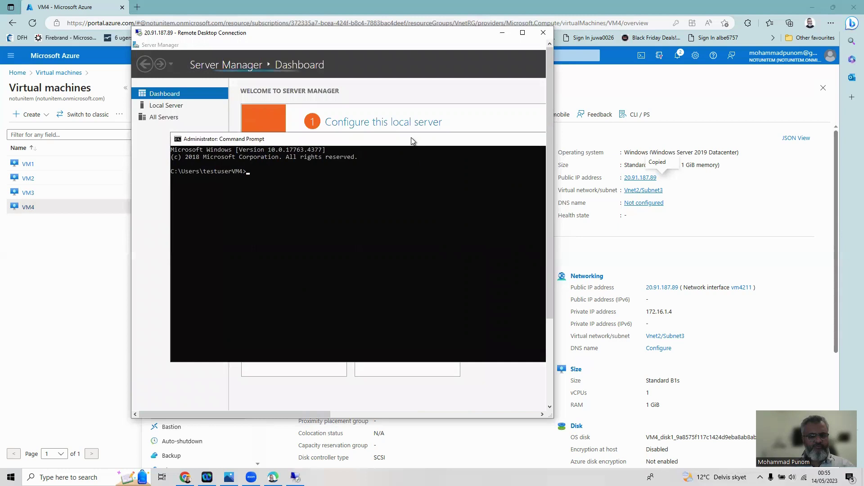
# Run hostname and ipconfig to confirm VM4 with IPv4 address 172.16.1.4
pyautogui.click(542, 415)
pyautogui.click(542, 415)
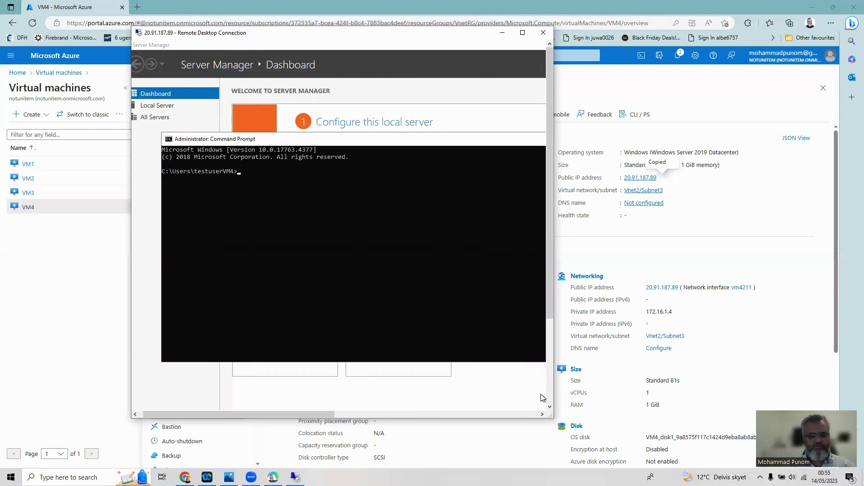
pyautogui.write('ostname')
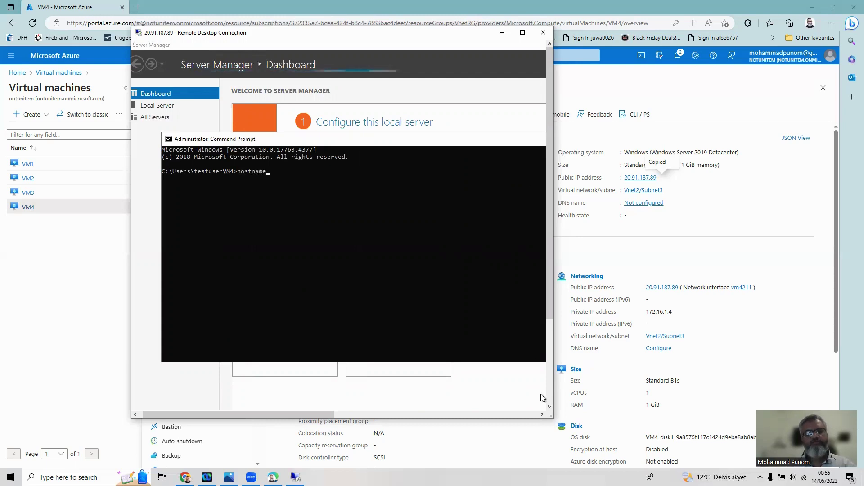
pyautogui.press('Return')
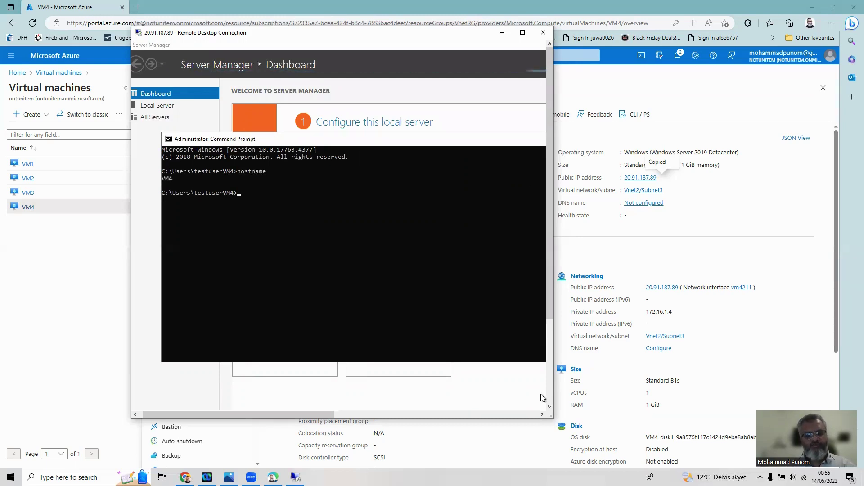
pyautogui.write('ipc')
pyautogui.write('g')
pyautogui.press('Return')
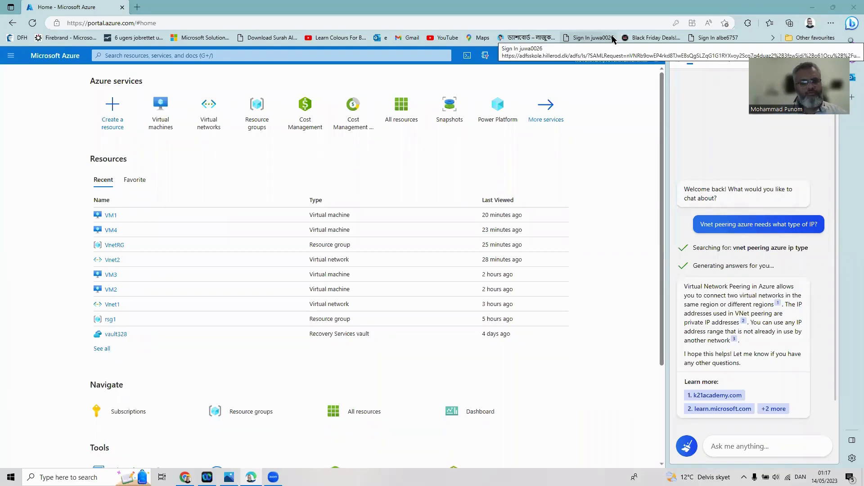
# Go to portal Home and open Vnet1 (10.0.0.0/16) from Recent resources
pyautogui.click(10, 54)
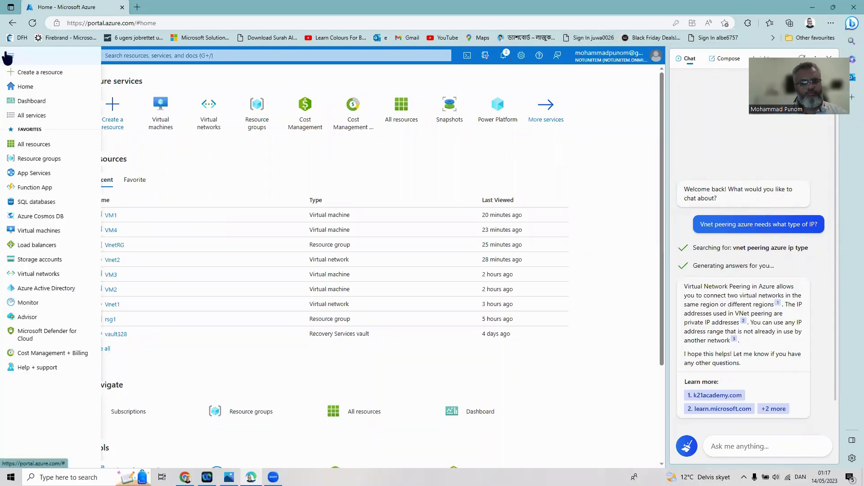
pyautogui.click(21, 88)
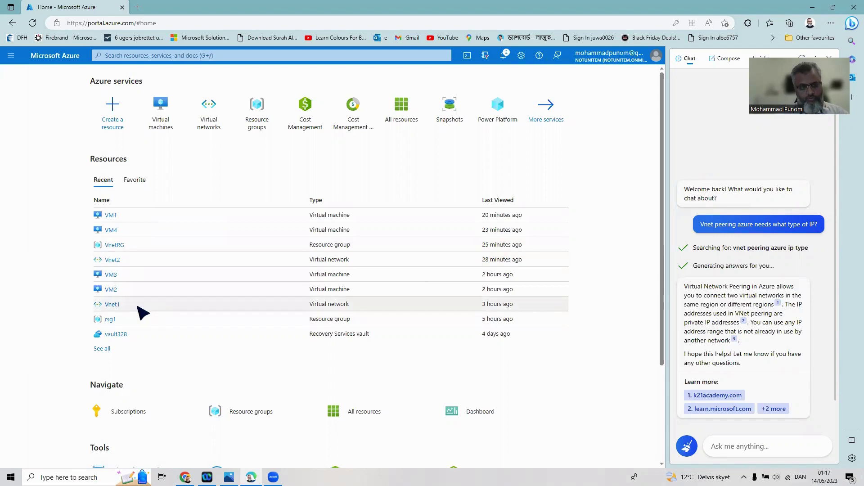
pyautogui.click(113, 305)
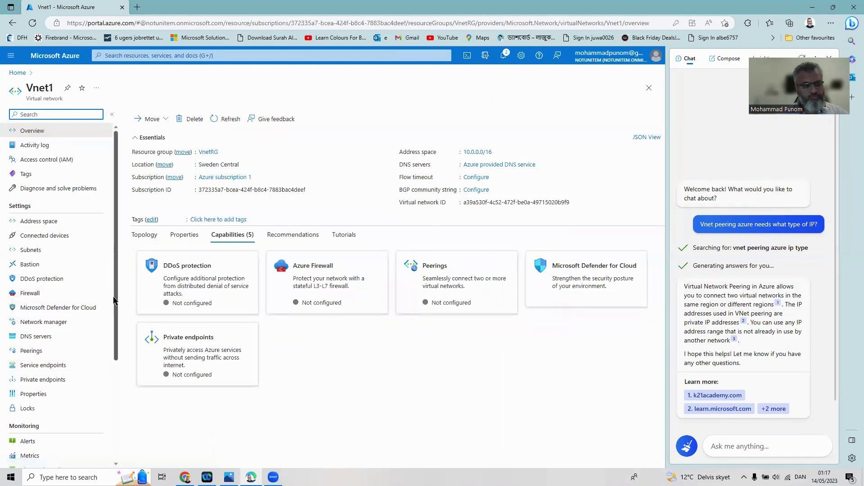
pyautogui.moveTo(113, 306); pyautogui.dragTo(120, 398)
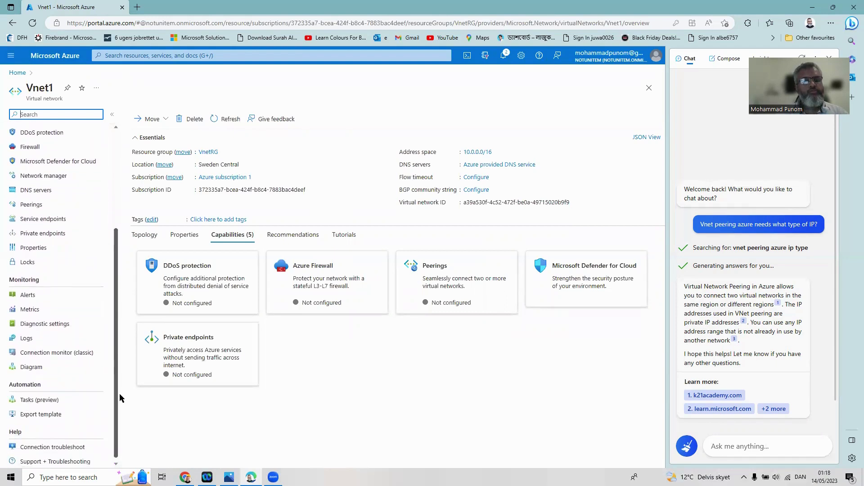
pyautogui.moveTo(119, 394); pyautogui.dragTo(125, 332)
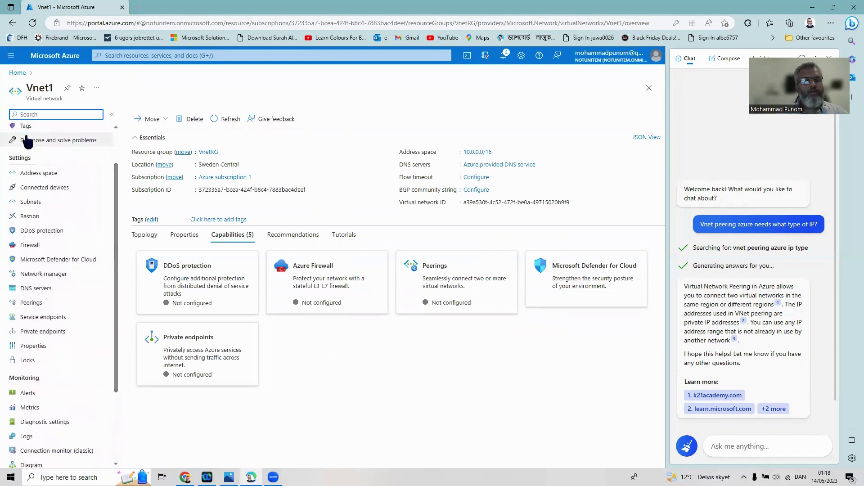
# Add a Vnet1 peering with local link name Peering Vnet1TO2 and remote traffic allowed
pyautogui.click(31, 303)
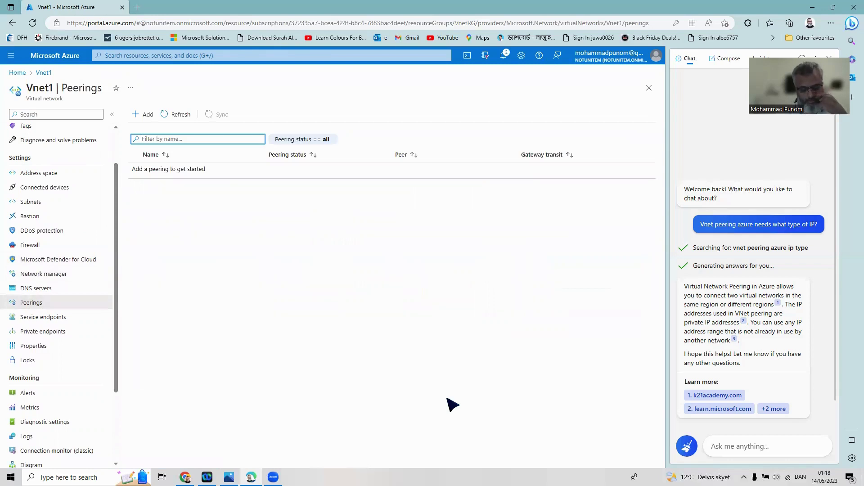
pyautogui.click(148, 115)
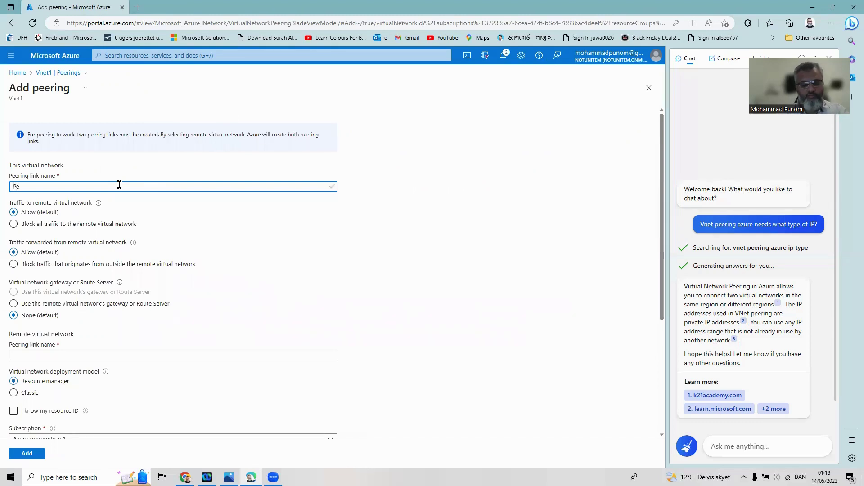
pyautogui.write('g ')
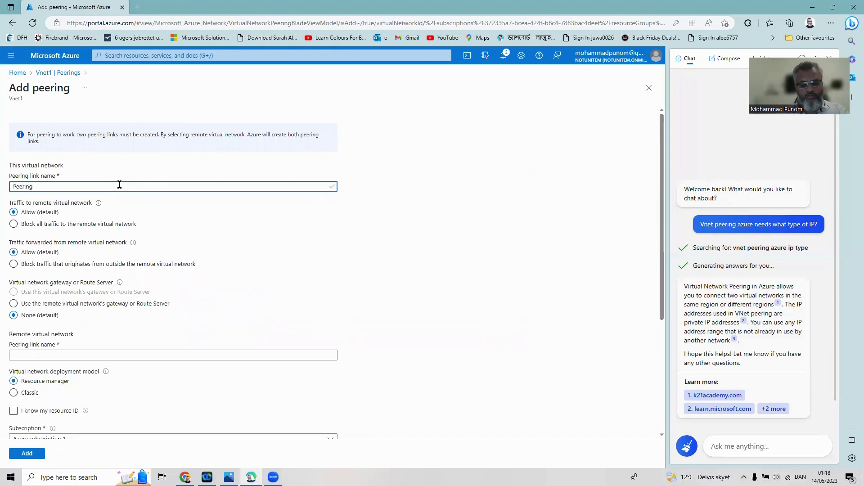
pyautogui.write('Vnet1TO')
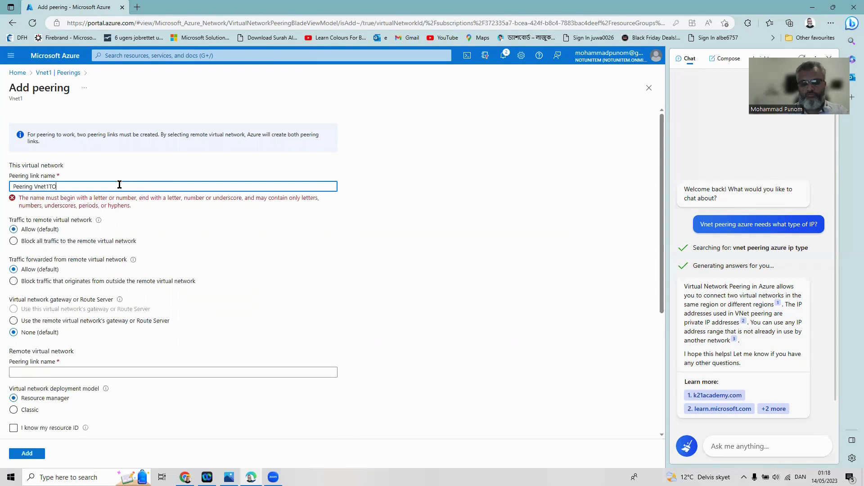
pyautogui.write('2')
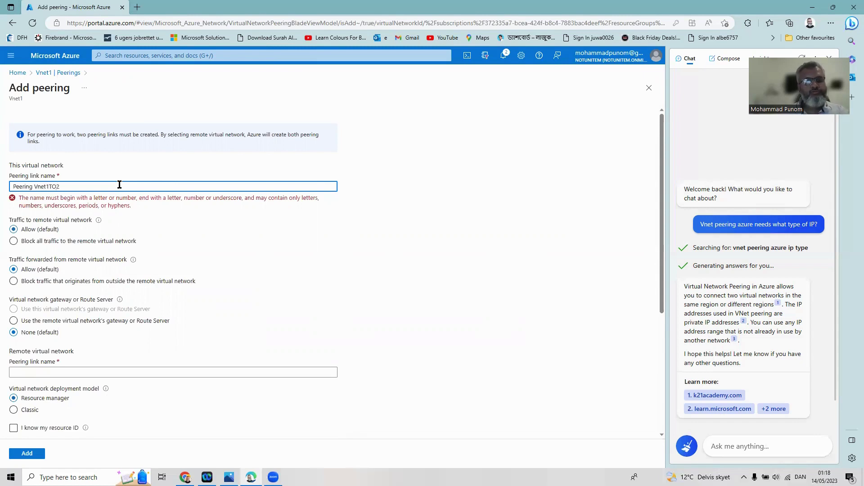
pyautogui.click(44, 244)
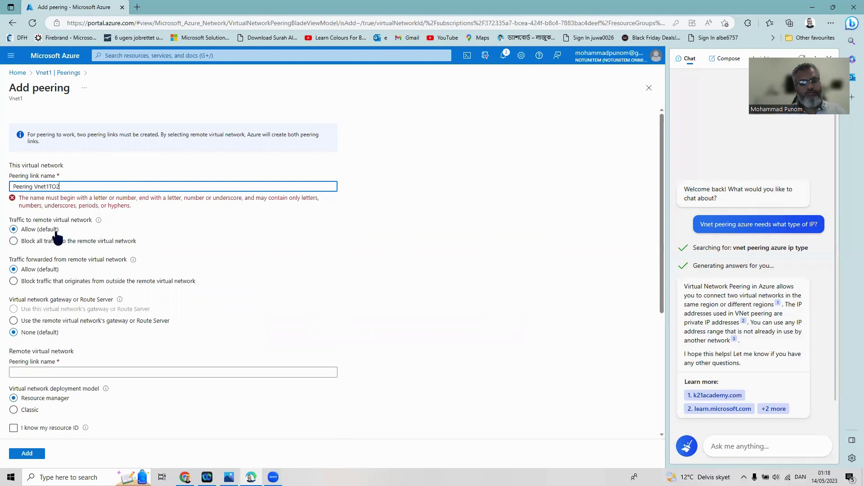
pyautogui.click(54, 230)
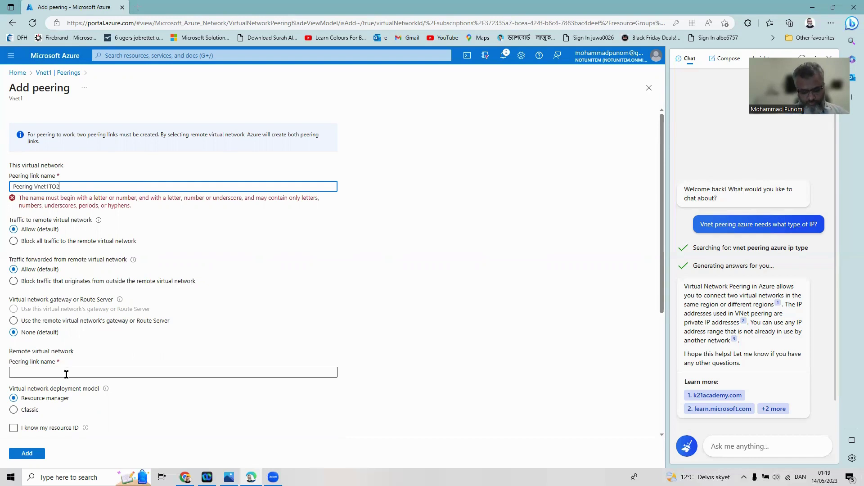
# Enter the remote peering link name as Peering Vnet2TO1
pyautogui.click(66, 375)
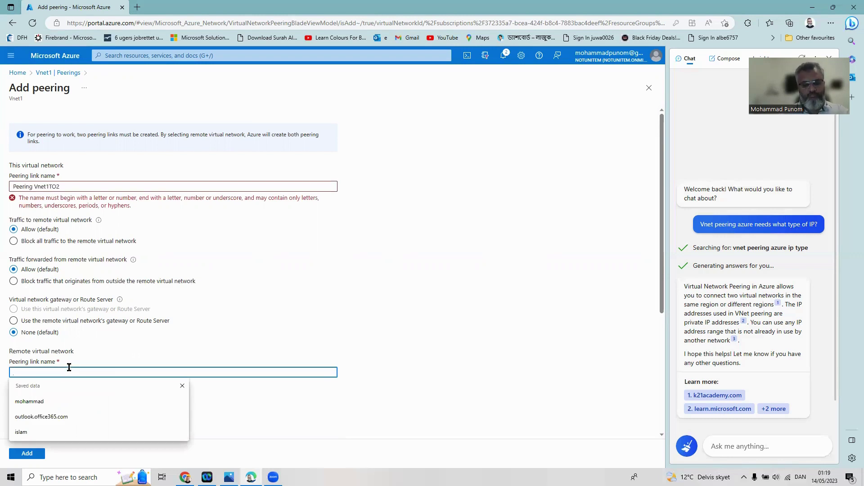
pyautogui.write('Fr')
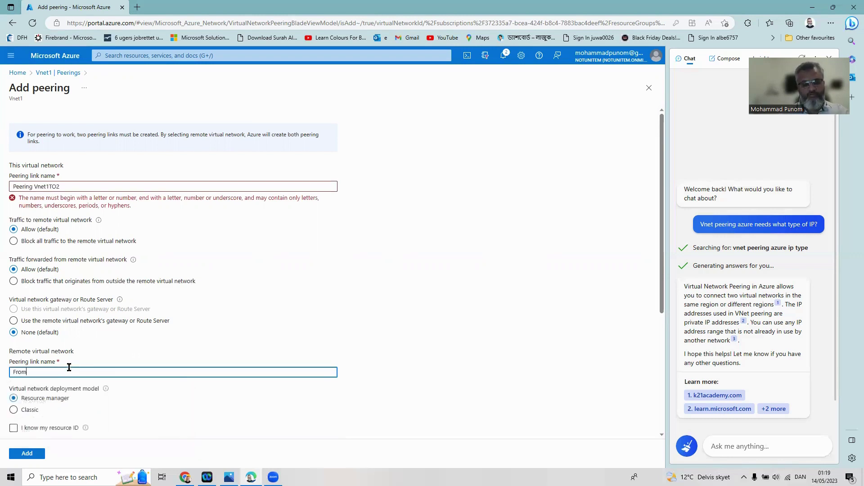
pyautogui.write('om Vne')
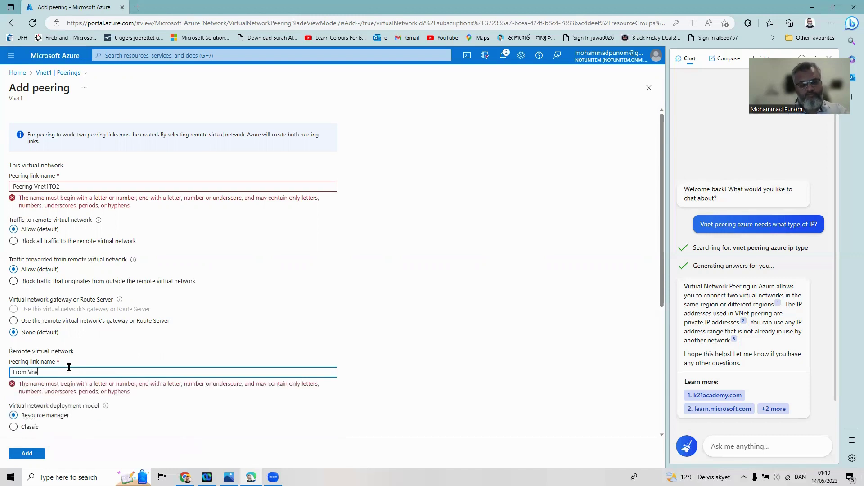
pyautogui.write('t2-1')
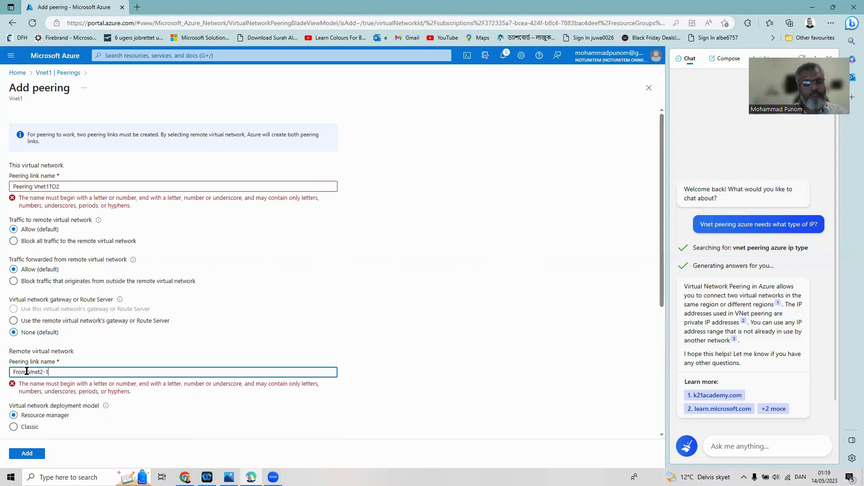
pyautogui.moveTo(27, 372); pyautogui.dragTo(1, 365)
pyautogui.write('Peer')
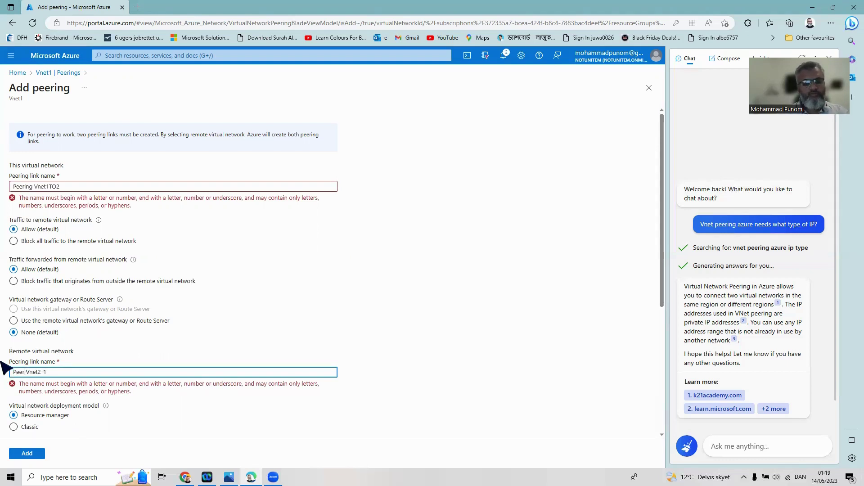
pyautogui.write('ing')
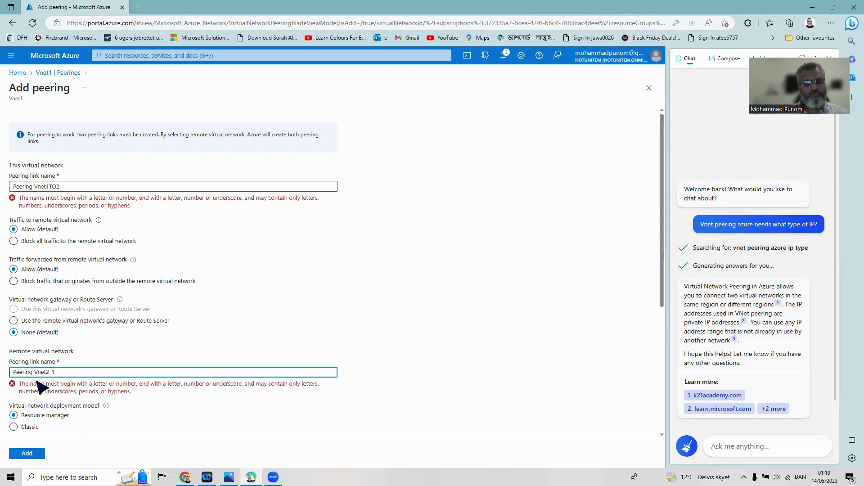
pyautogui.click(52, 372)
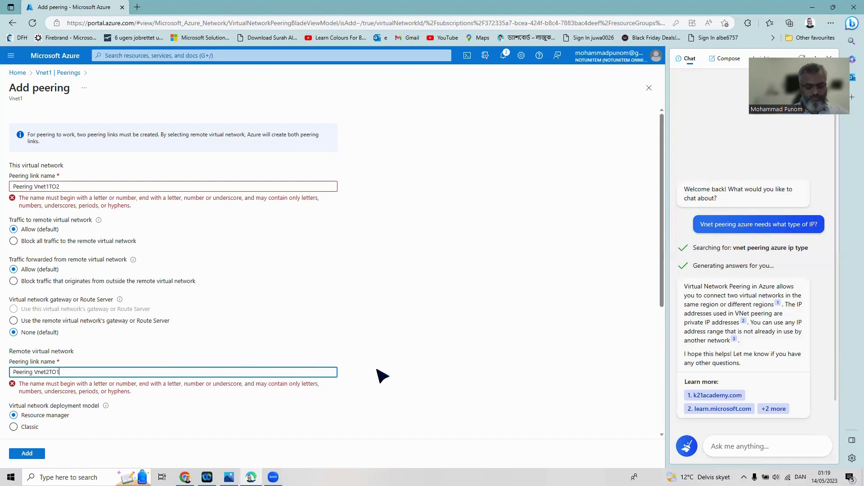
# Choose Vnet2 as the remote virtual network to peer with
pyautogui.scroll(-2, 384, 376)
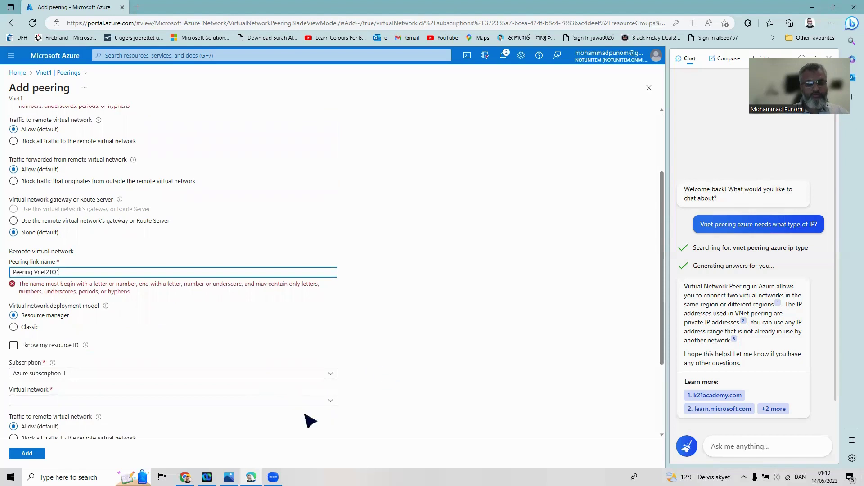
pyautogui.click(332, 402)
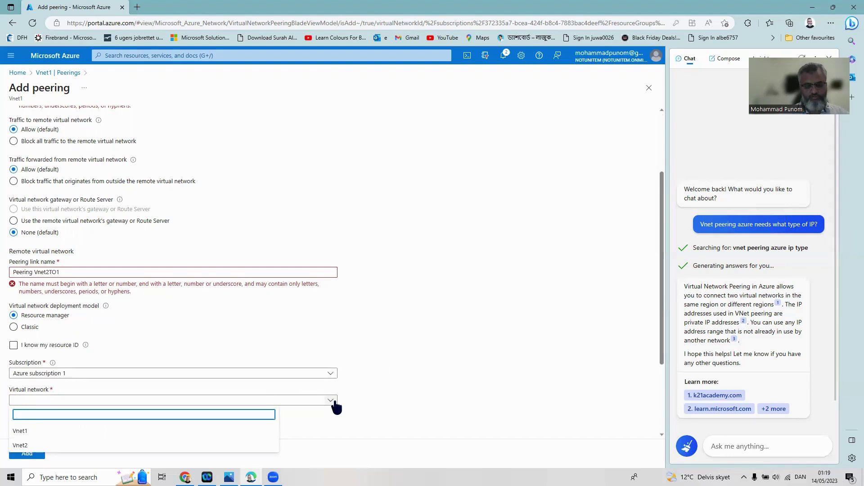
pyautogui.click(87, 446)
pyautogui.scroll(-2, 464, 386)
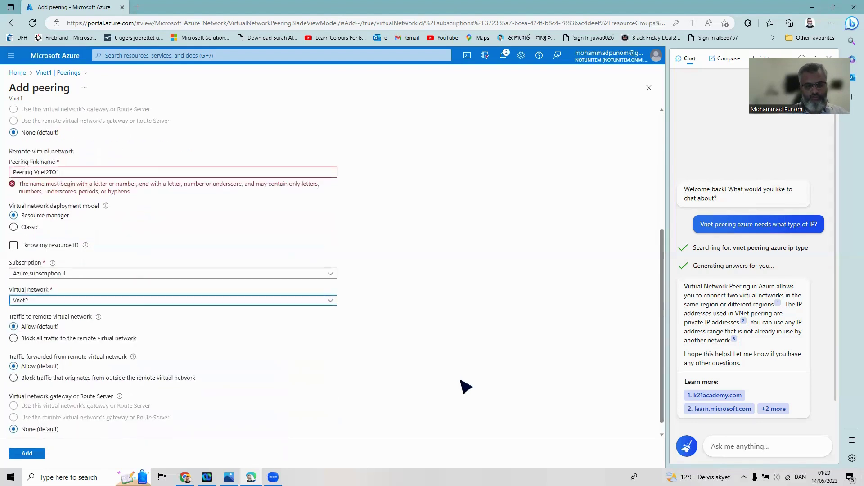
pyautogui.scroll(-1, 466, 387)
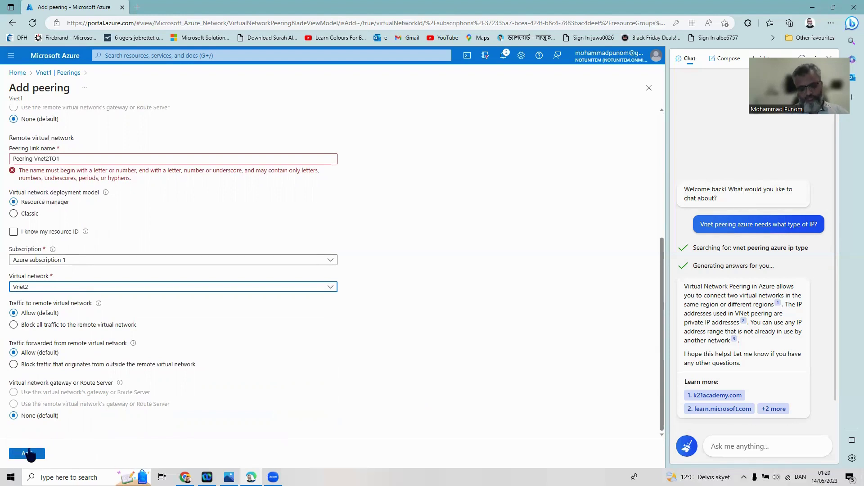
# After the failed Add, delete the spaces so names read PeeringVnet2TO1 and PeeringVnet1TO2
pyautogui.click(28, 454)
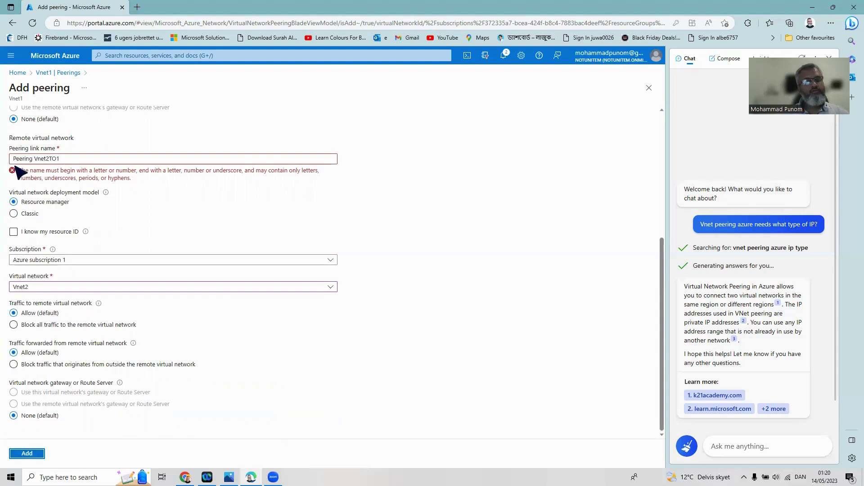
pyautogui.click(27, 159)
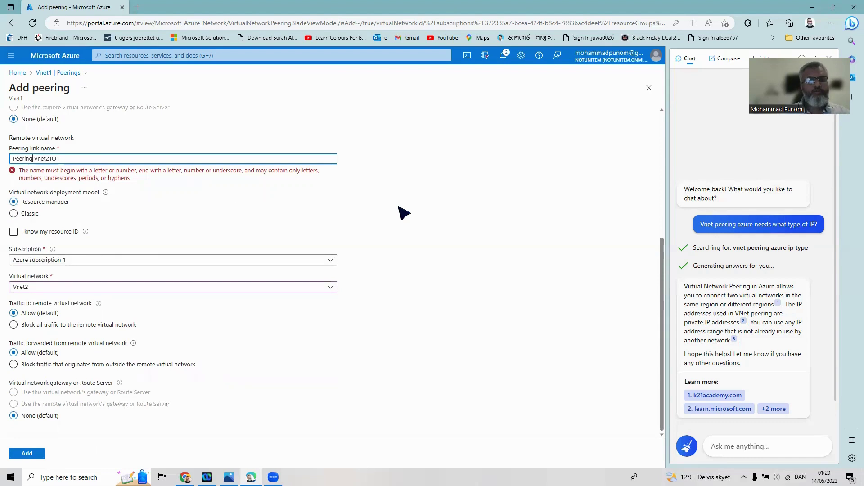
pyautogui.press('BackSpace')
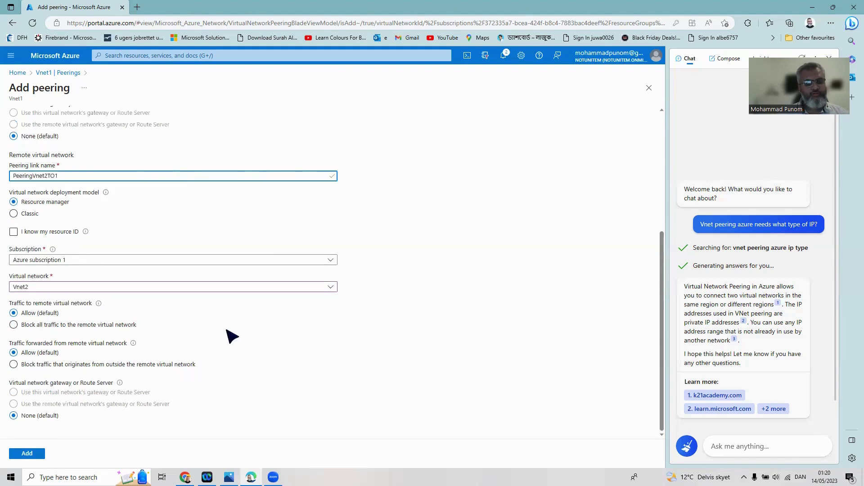
pyautogui.scroll(3, 247, 288)
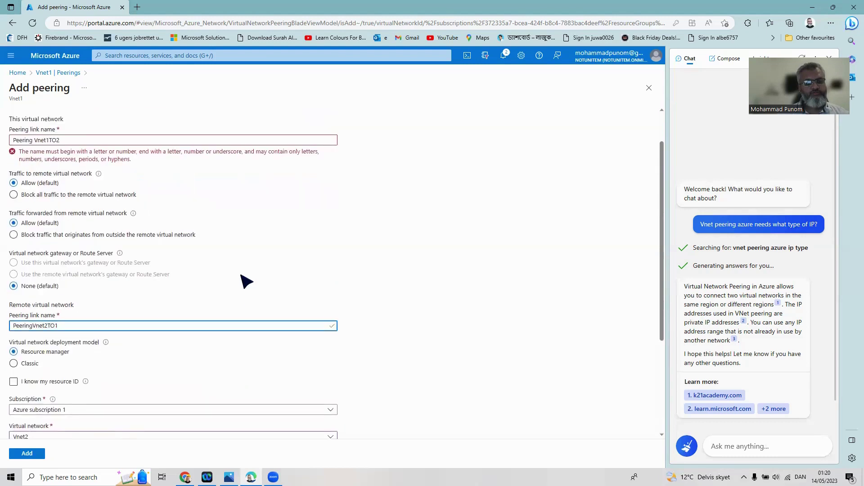
pyautogui.click(35, 138)
pyautogui.press('BackSpace')
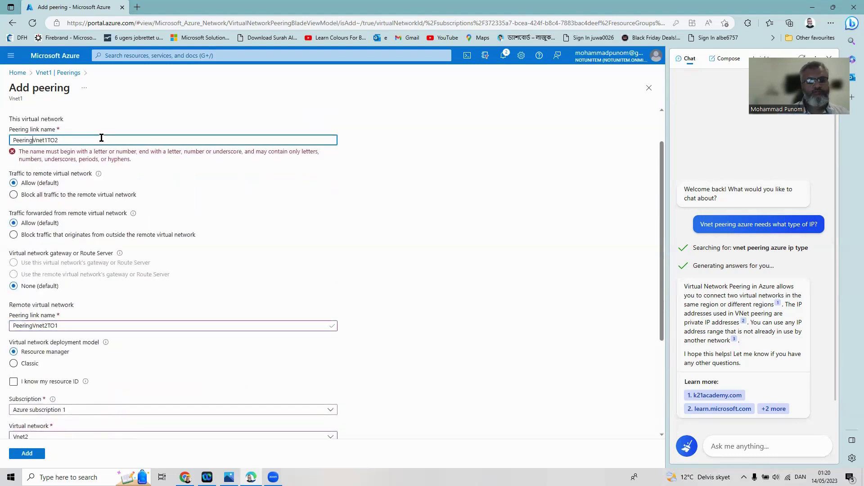
pyautogui.scroll(-3, 221, 351)
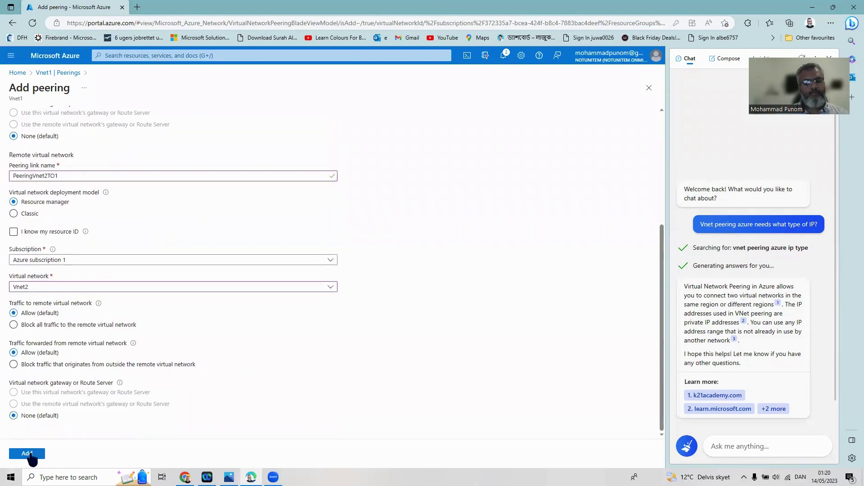
# Add the peering, refresh until PeeringVnet1TO2 shows Connected to Vnet2, then go Home
pyautogui.click(30, 454)
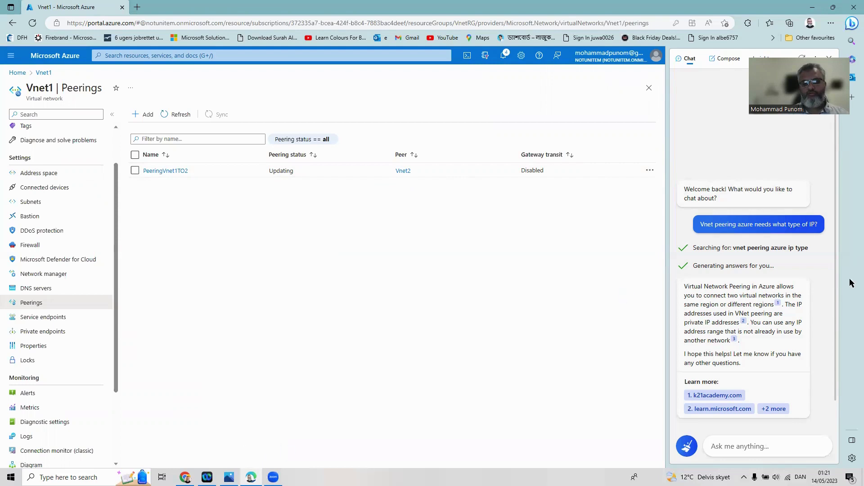
pyautogui.click(831, 57)
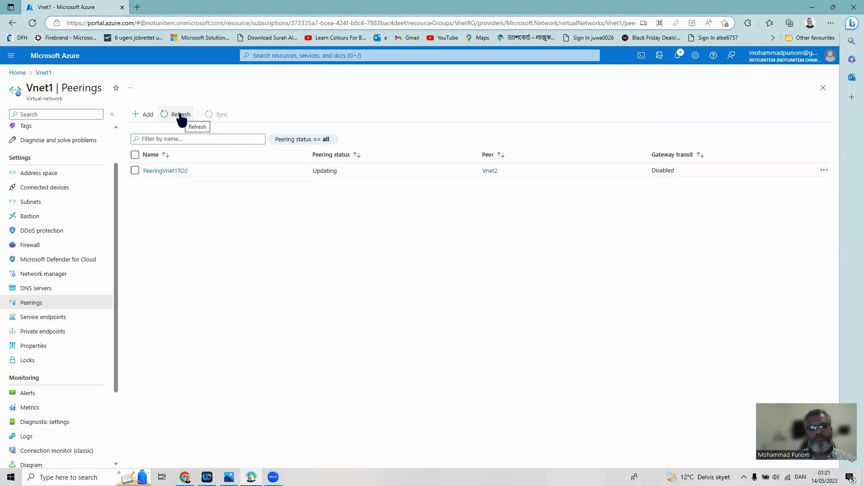
pyautogui.click(181, 116)
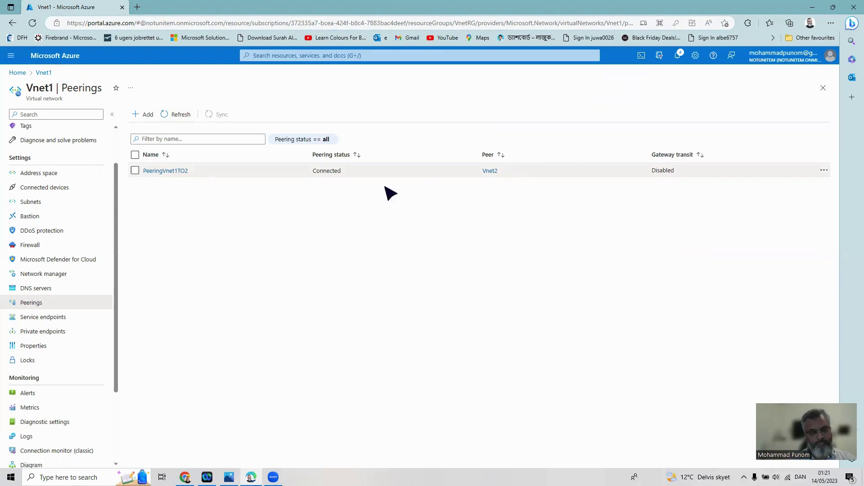
pyautogui.click(17, 72)
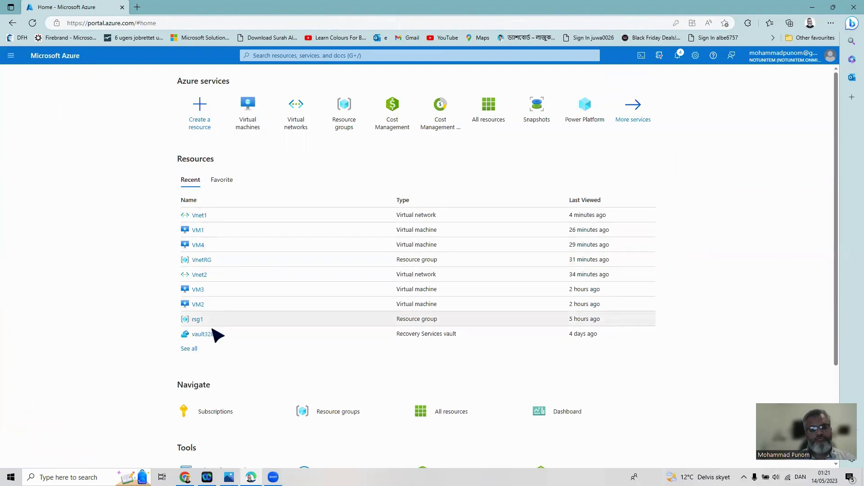
pyautogui.click(185, 349)
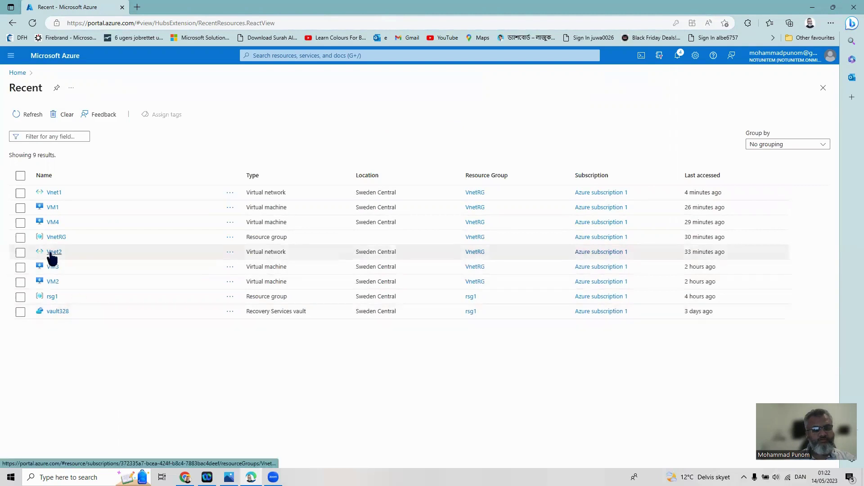
pyautogui.click(53, 252)
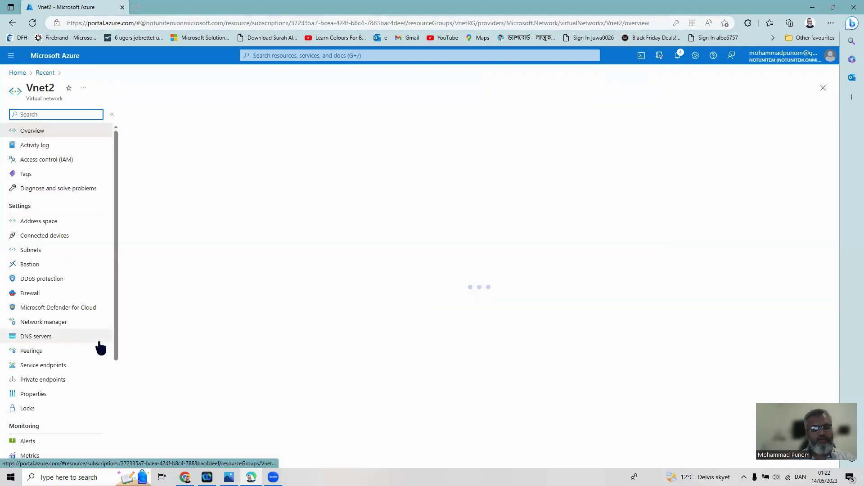
pyautogui.click(35, 357)
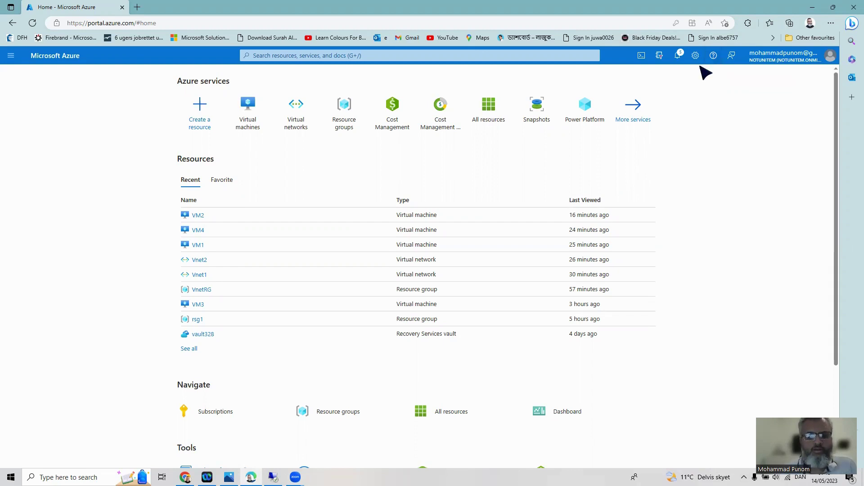
# Check VM4's command prompt in its remote session, then open VM2's overview from Recent resources
pyautogui.click(8, 56)
pyautogui.click(19, 90)
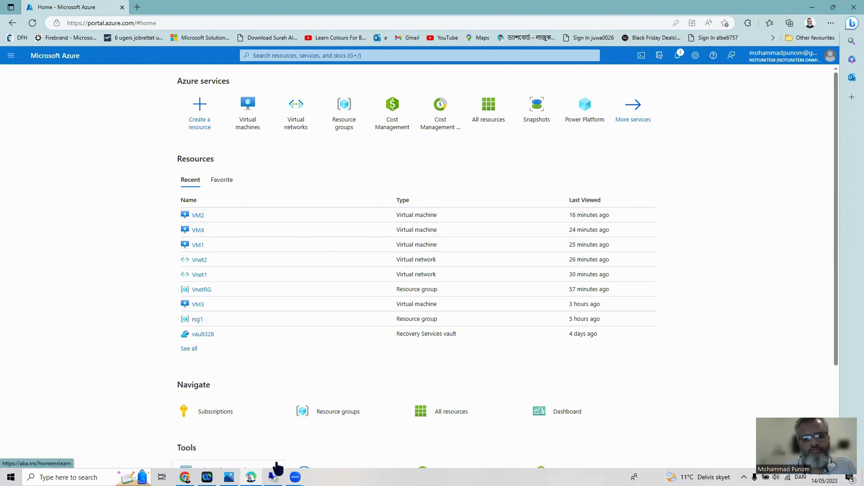
pyautogui.click(273, 477)
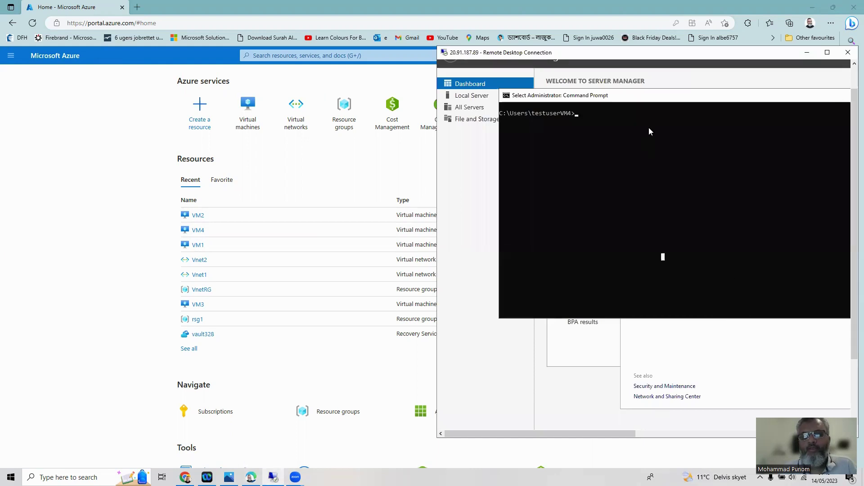
pyautogui.click(697, 73)
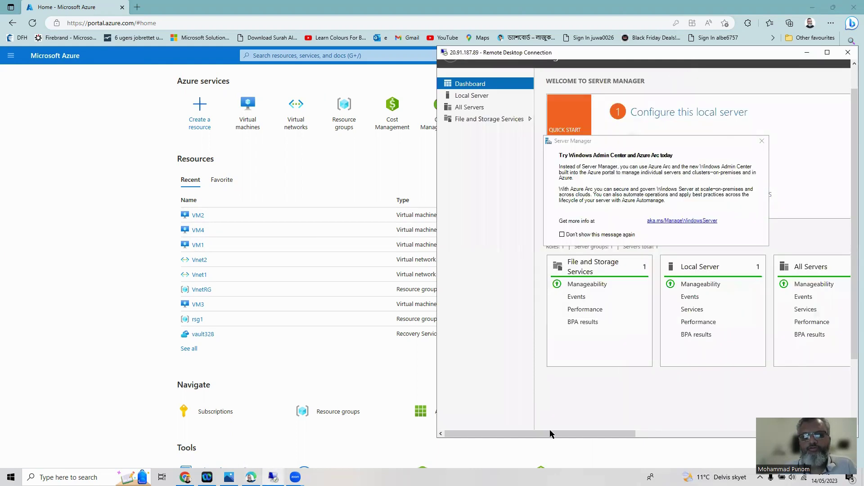
pyautogui.moveTo(853, 331); pyautogui.dragTo(853, 392)
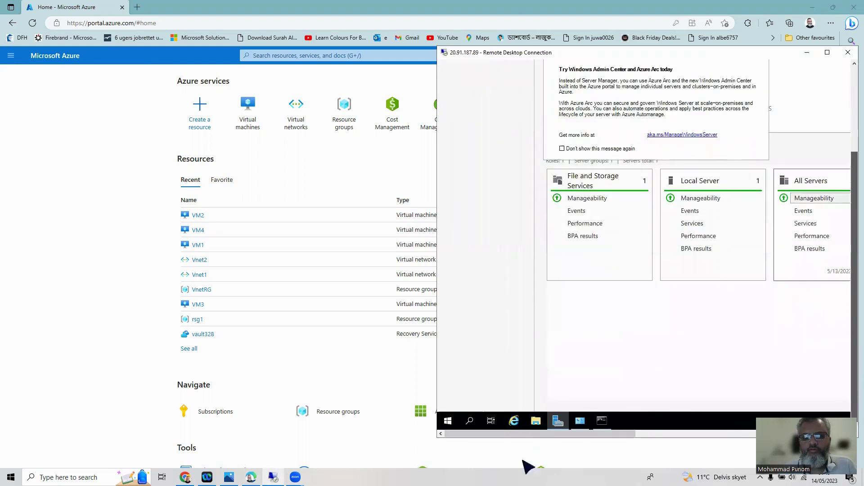
pyautogui.click(602, 420)
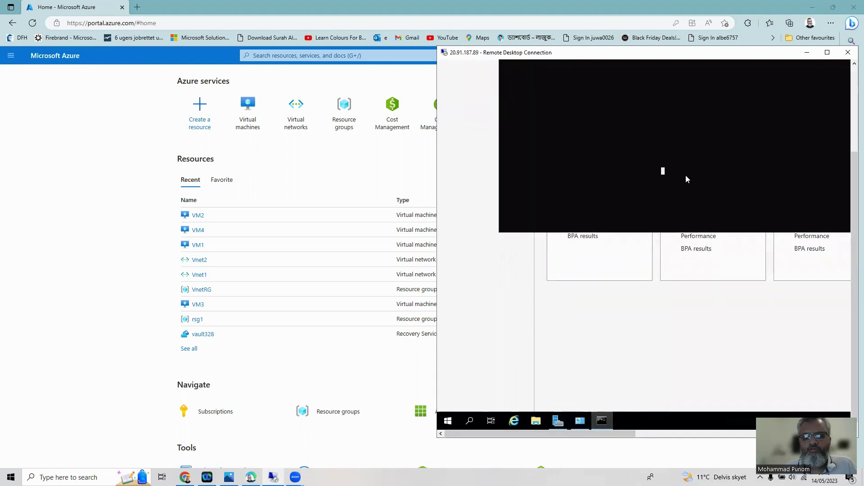
pyautogui.moveTo(853, 182); pyautogui.dragTo(854, 126)
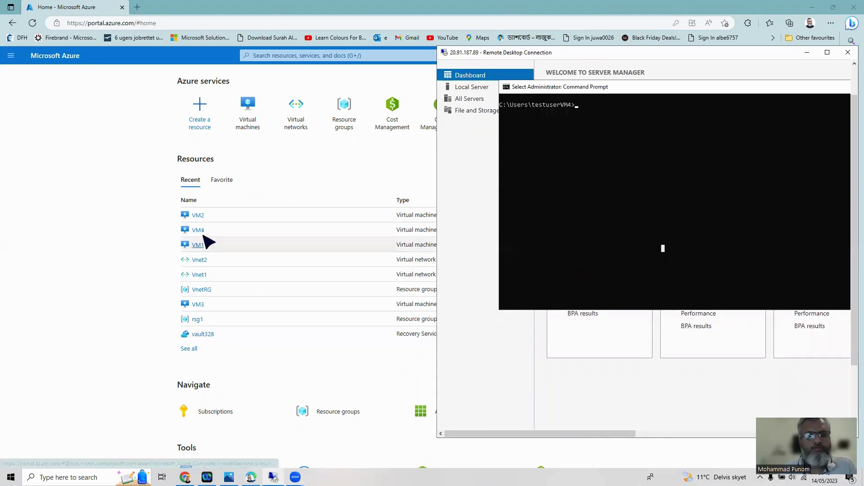
pyautogui.click(198, 216)
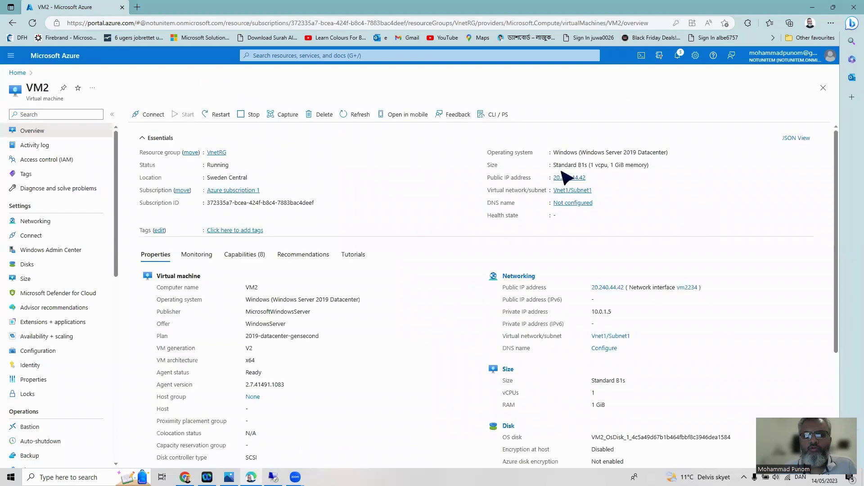
# Connect by Remote Desktop to VM2's public IP 20.240.44.42 and enter the account password
pyautogui.click(591, 177)
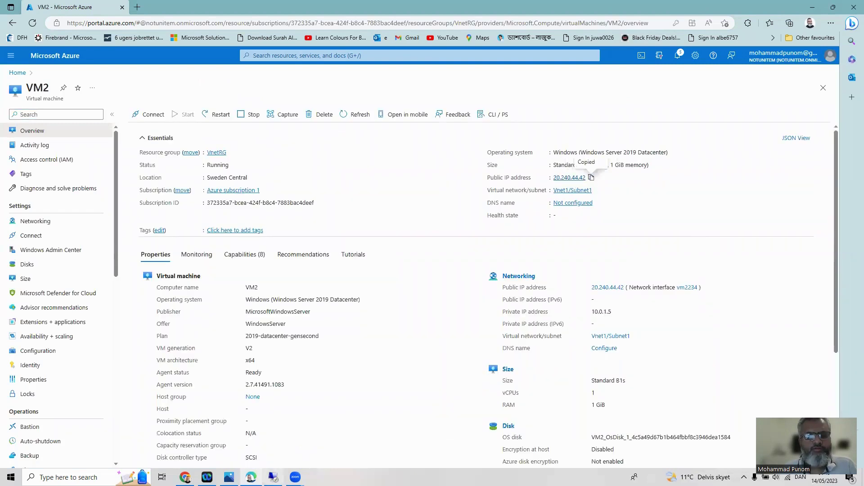
pyautogui.click(62, 476)
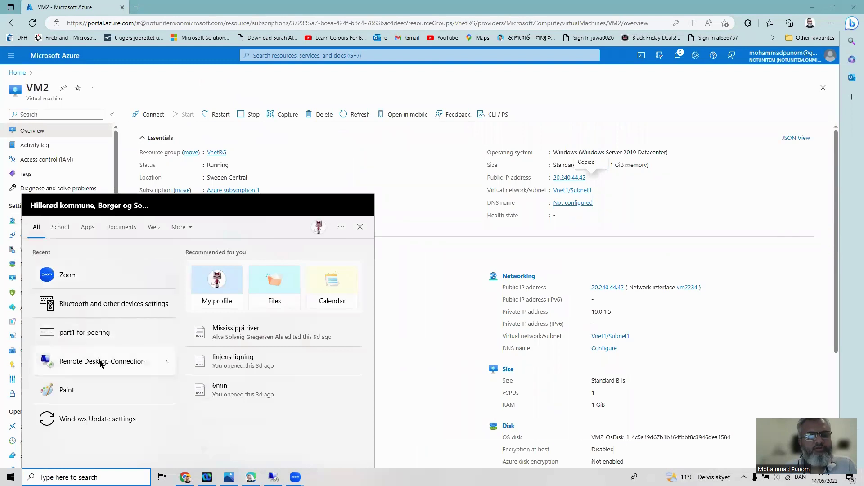
pyautogui.click(101, 363)
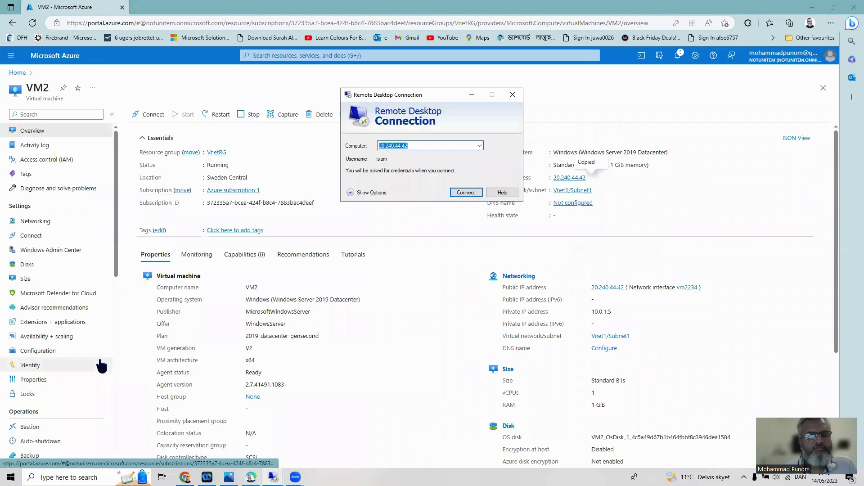
pyautogui.rightClick(434, 145)
pyautogui.click(454, 180)
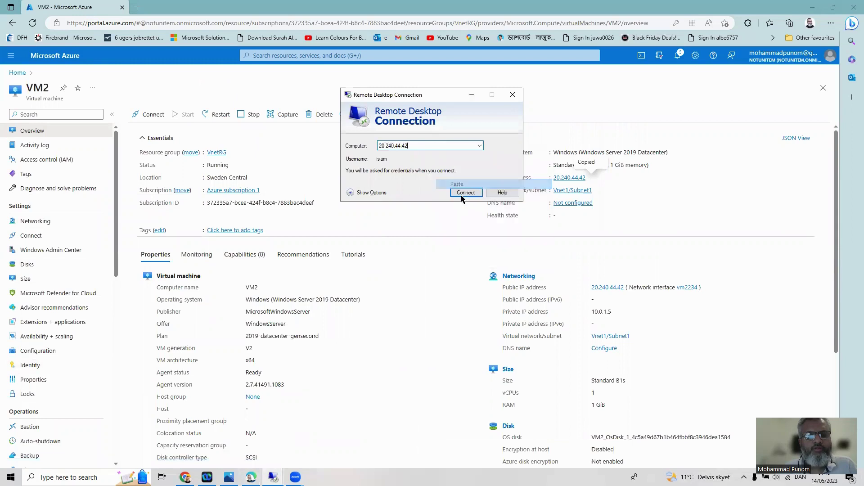
pyautogui.click(462, 194)
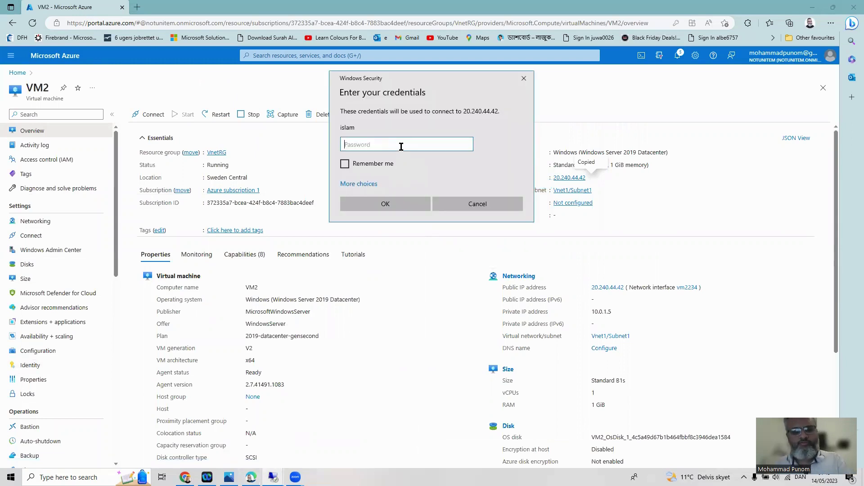
pyautogui.write('••••')
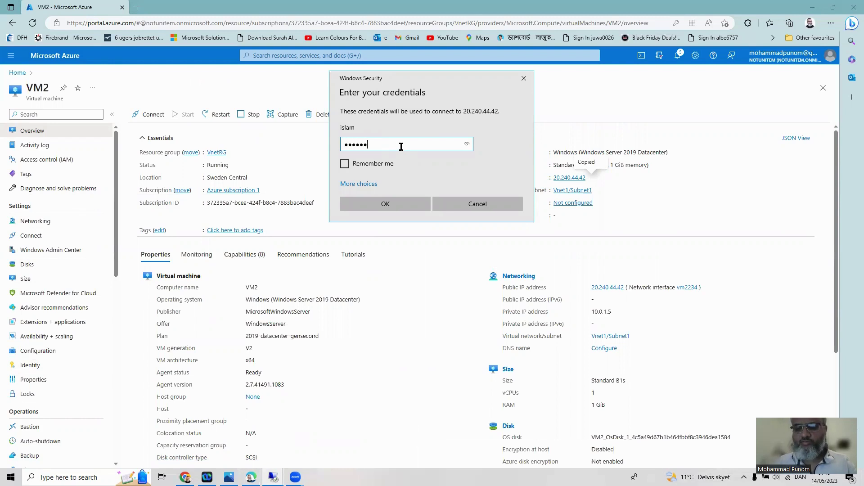
pyautogui.write('•••••••••')
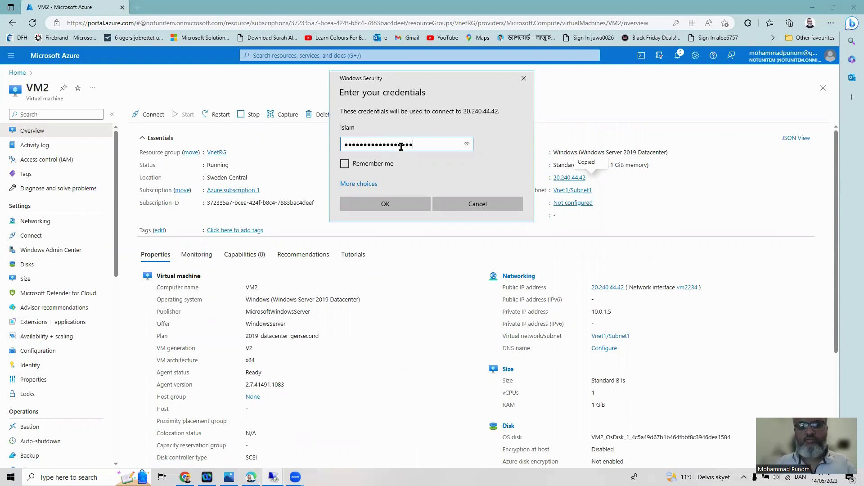
pyautogui.press('Return')
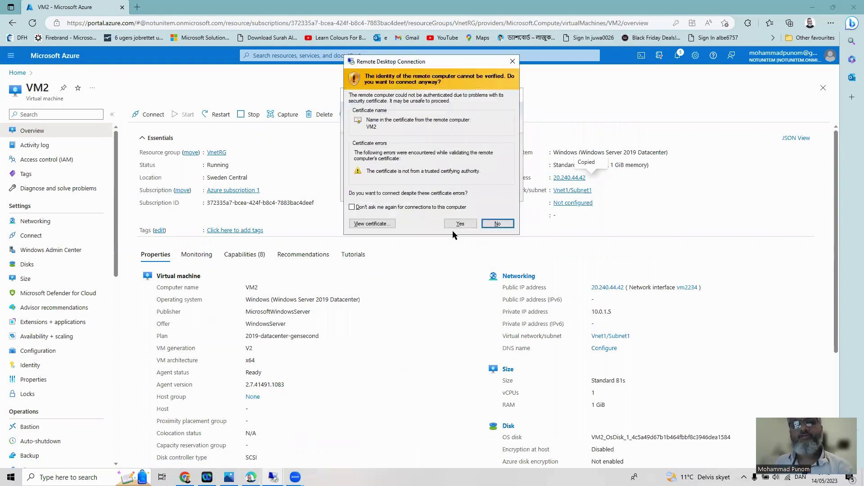
# Accept the certificate warning and close VM2's Windows Defender Firewall window
pyautogui.click(459, 224)
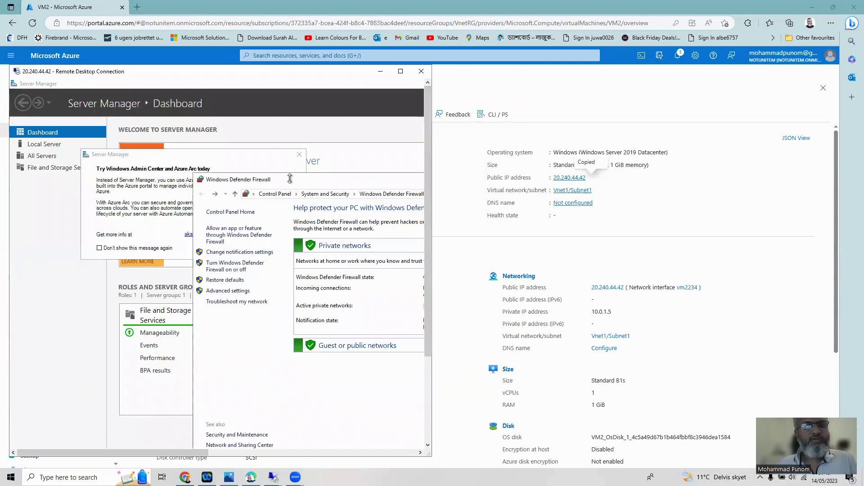
pyautogui.moveTo(292, 180); pyautogui.dragTo(88, 169)
pyautogui.moveTo(347, 166); pyautogui.dragTo(134, 161)
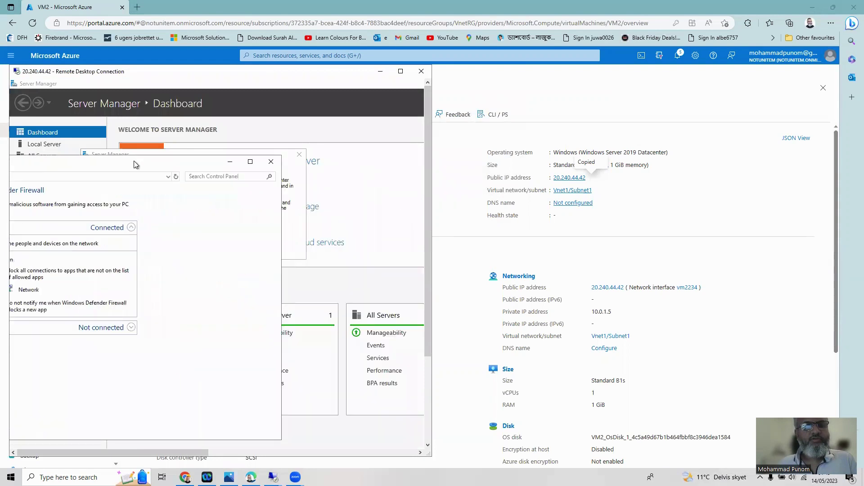
pyautogui.click(270, 163)
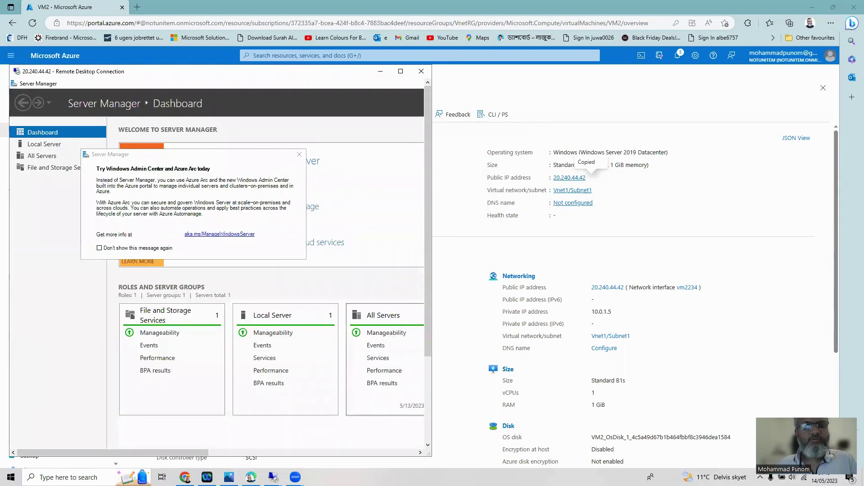
pyautogui.moveTo(431, 337); pyautogui.dragTo(430, 421)
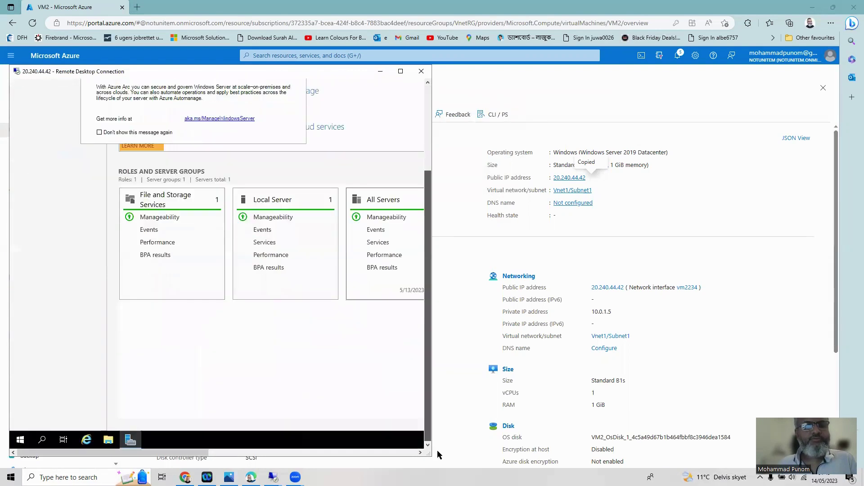
# Open Command Prompt on VM2 and run hostname and ipconfig, showing VM2 and 10.0.1.5
pyautogui.click(42, 440)
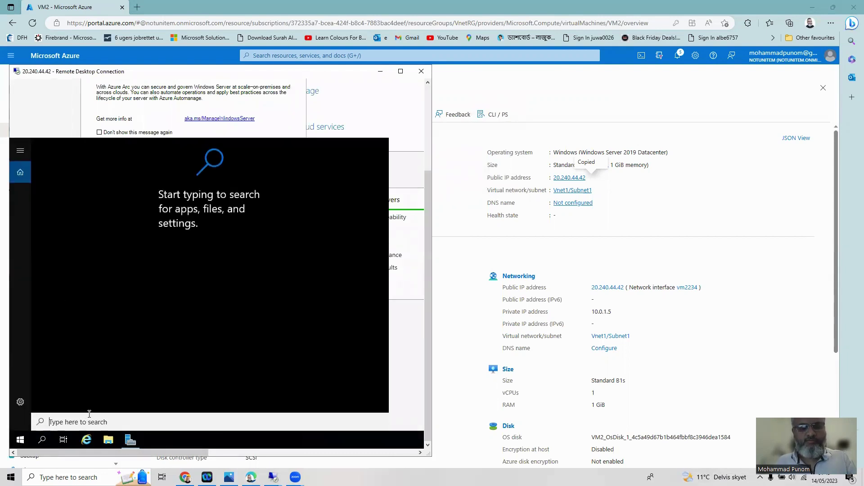
pyautogui.write('cmd')
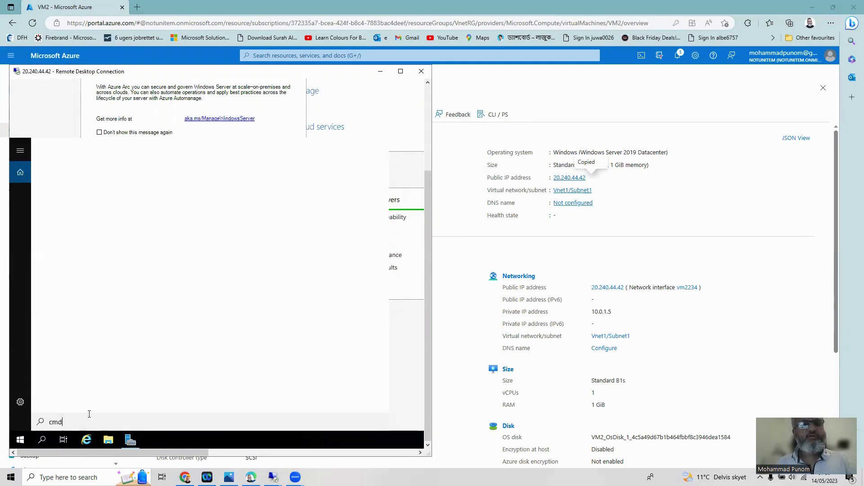
pyautogui.press('Return')
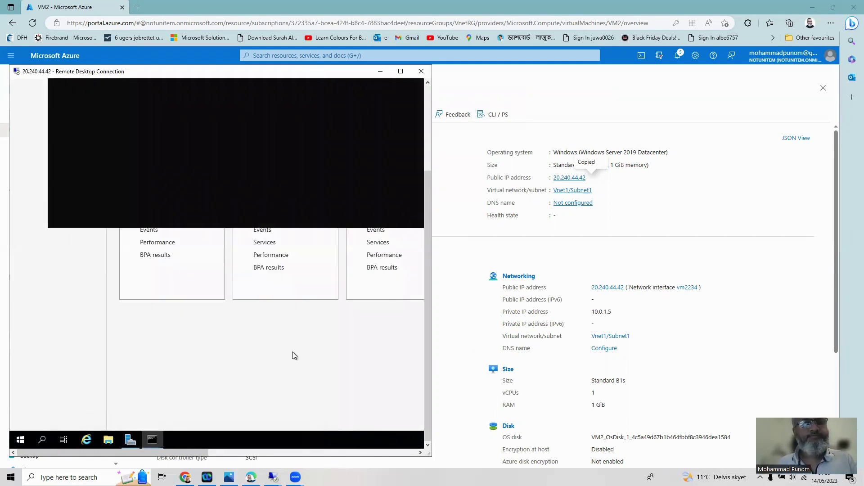
pyautogui.scroll(3, 424, 191)
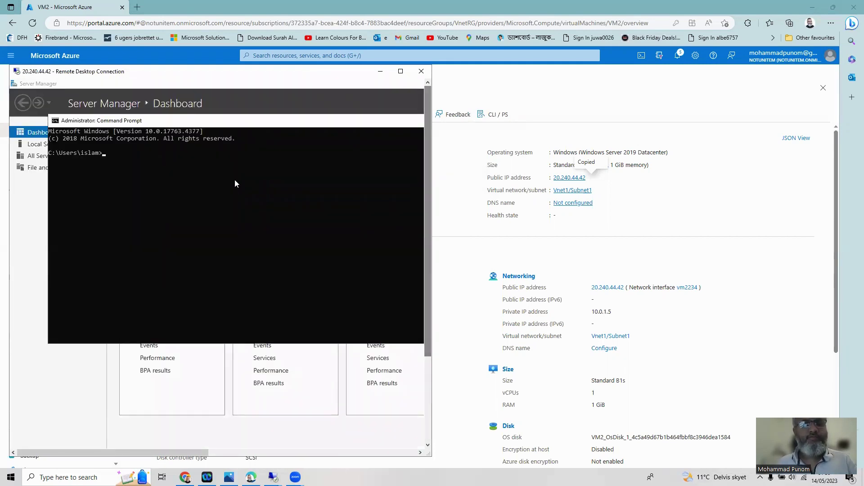
pyautogui.write('hostname')
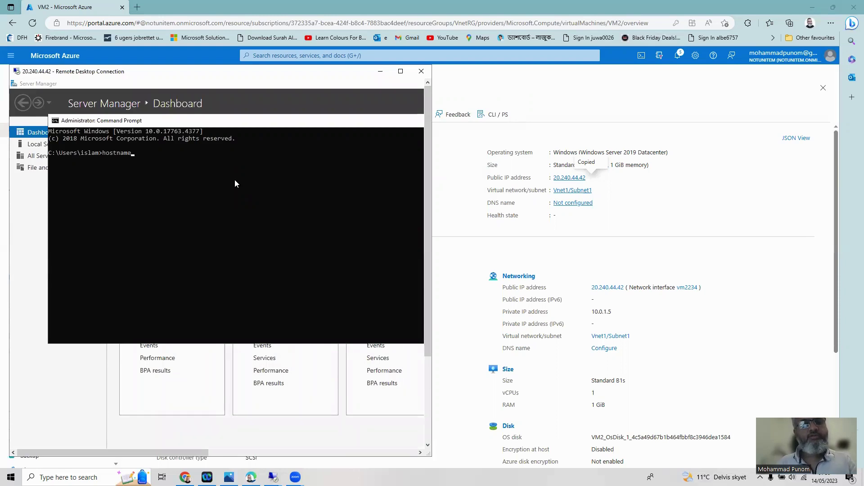
pyautogui.press('Return')
pyautogui.write('ip')
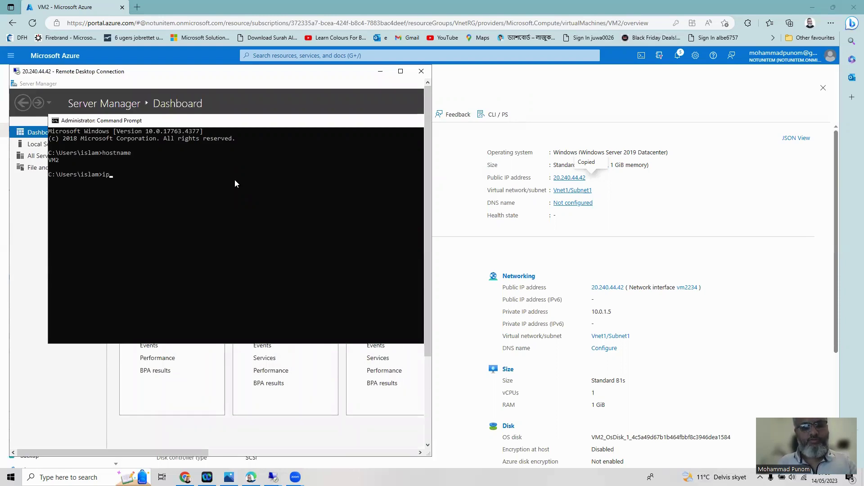
pyautogui.write('config')
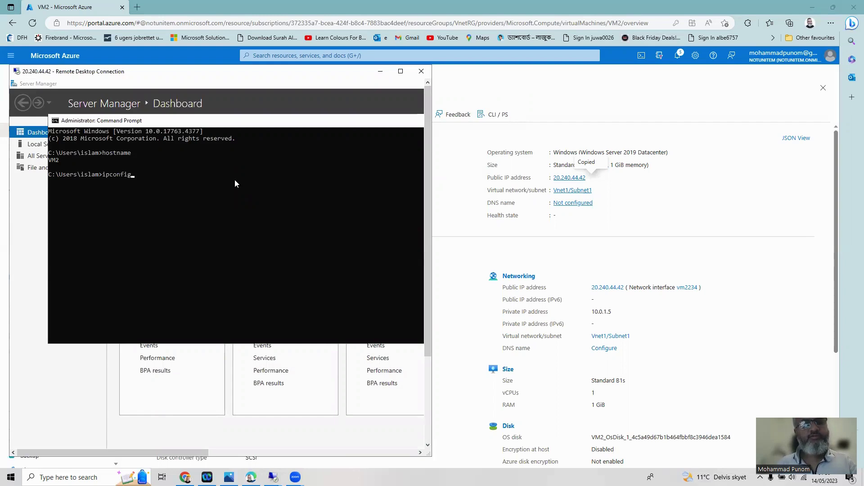
pyautogui.press('Return')
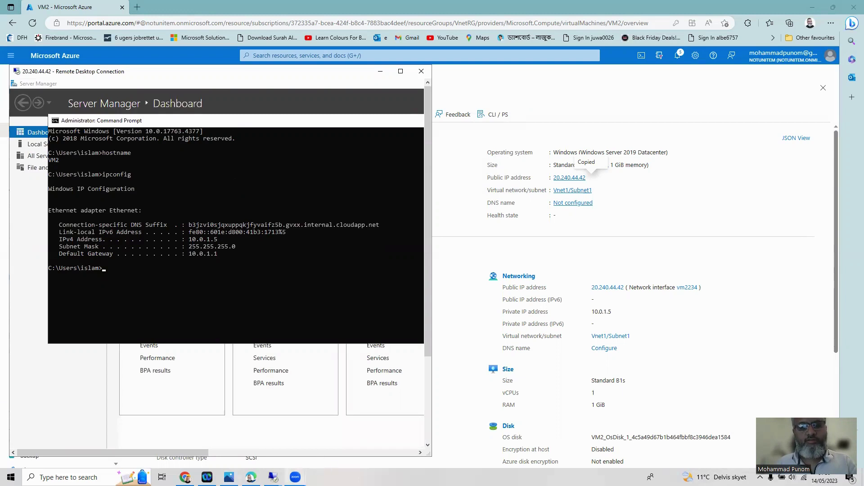
# Bring the VM4 remote session window back up from the taskbar
pyautogui.click(296, 478)
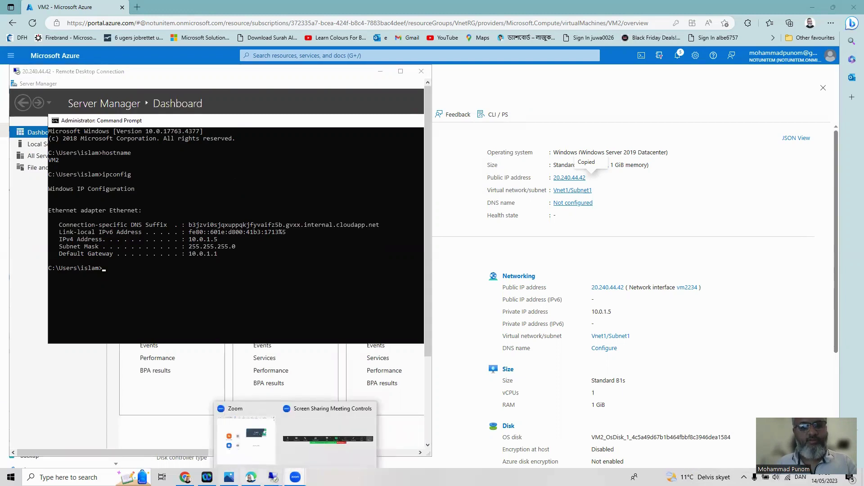
pyautogui.moveTo(273, 478)
pyautogui.click(297, 447)
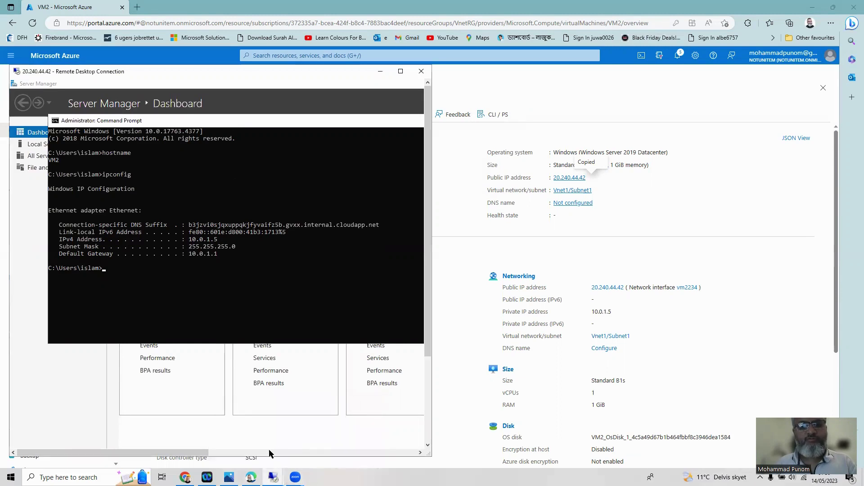
# Place the VM4 session beside VM2's and run ipconfig, showing IPv4 172.16.1.4
pyautogui.click(252, 451)
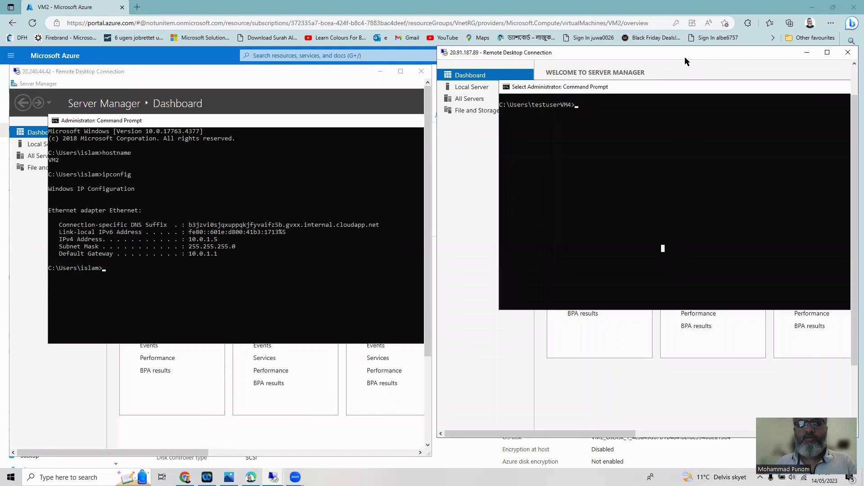
pyautogui.moveTo(685, 57); pyautogui.dragTo(679, 73)
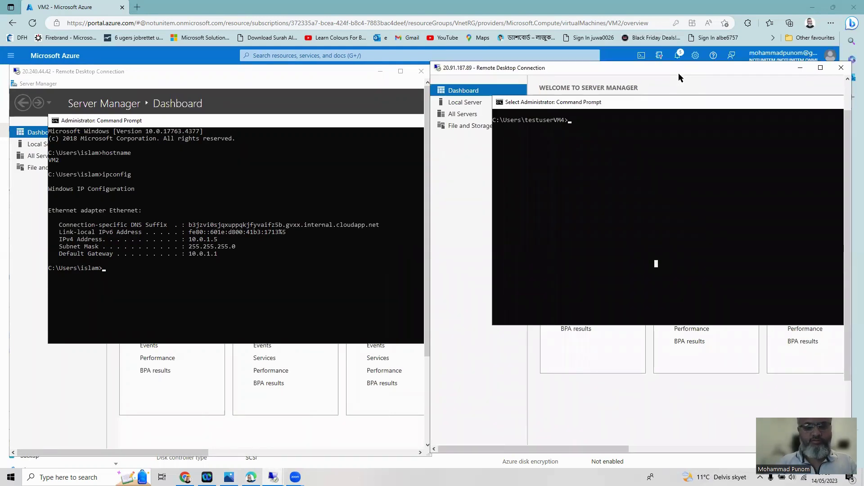
pyautogui.write('ipconfig')
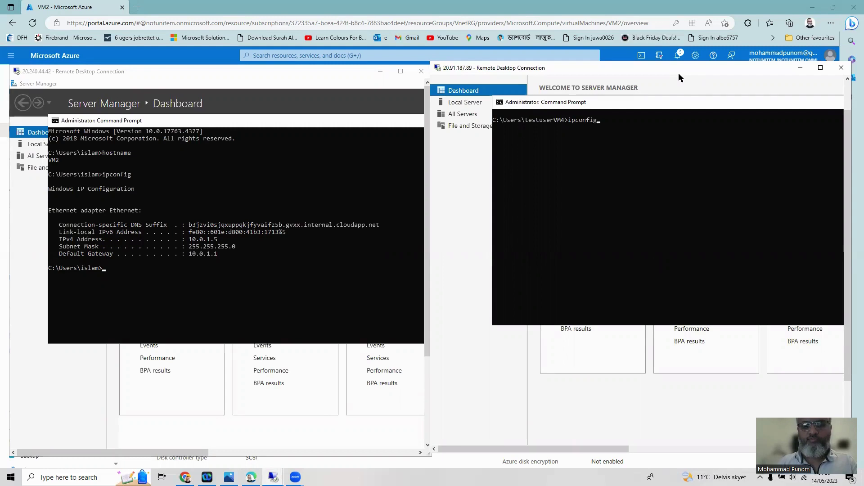
pyautogui.press('Return')
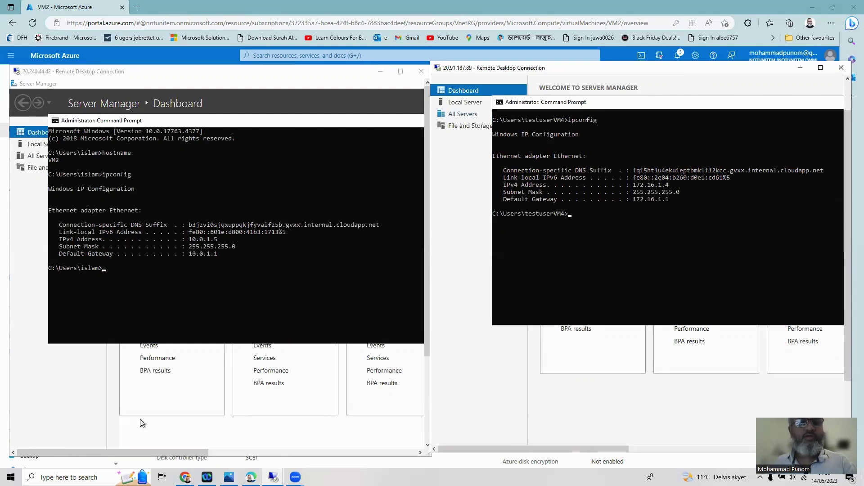
pyautogui.click(155, 268)
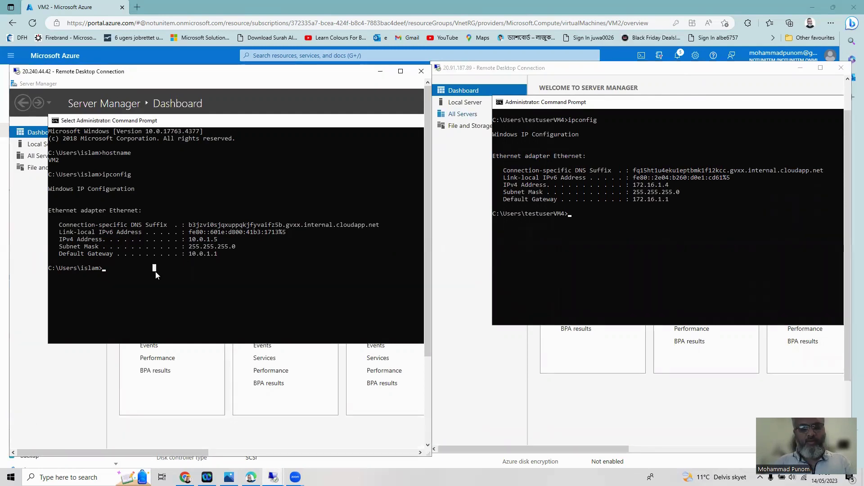
# Ping 172.6.1.4 from VM2 and 10.0.1.5 from VM4; both time out with 100% loss
pyautogui.write('ping ')
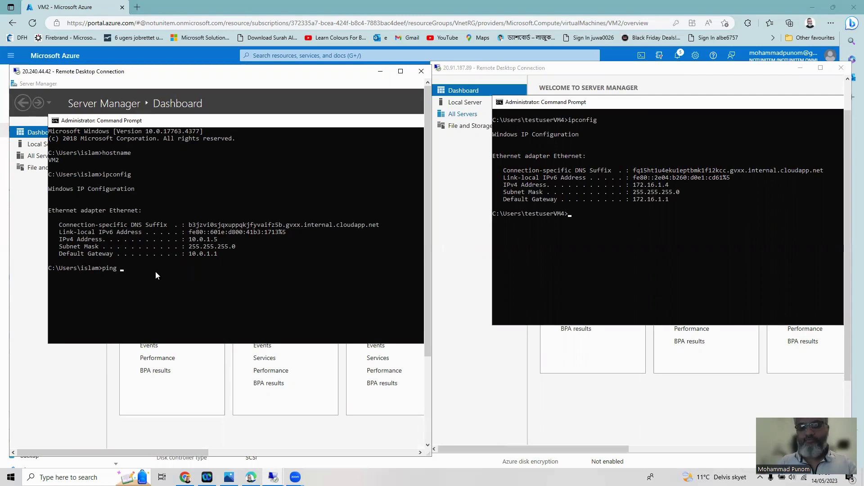
pyautogui.write('172.6.1.4')
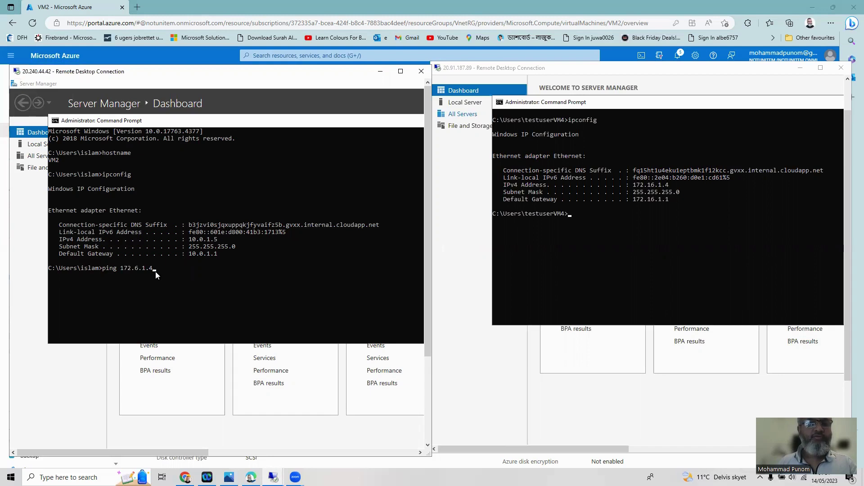
pyautogui.press('Return')
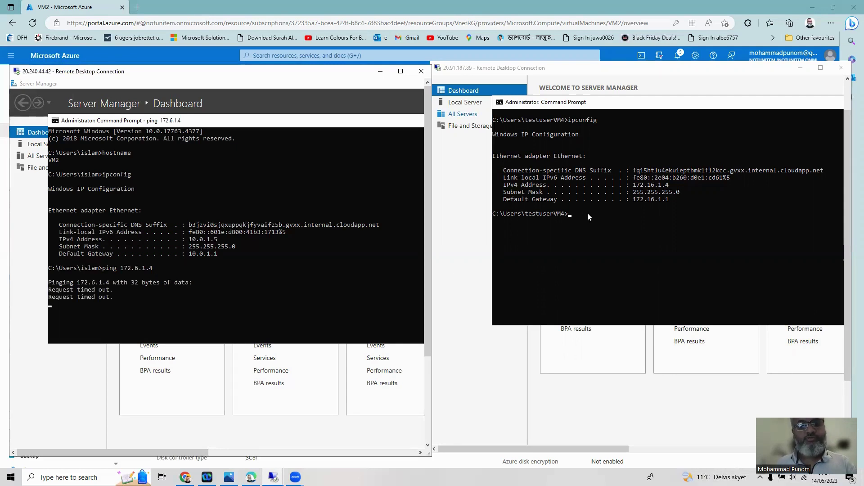
pyautogui.click(570, 216)
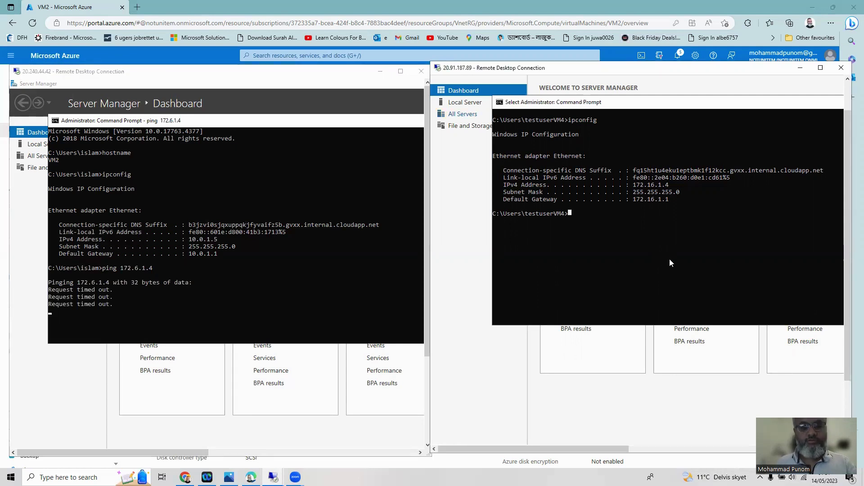
pyautogui.write('ping')
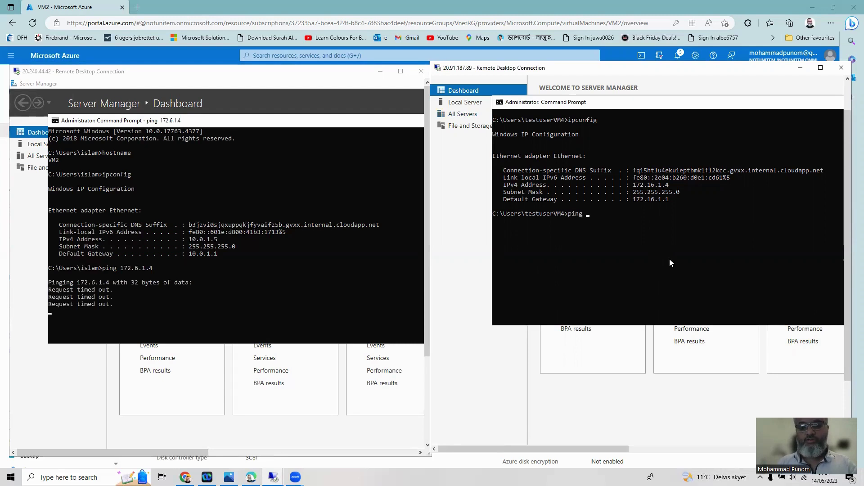
pyautogui.write(' 1')
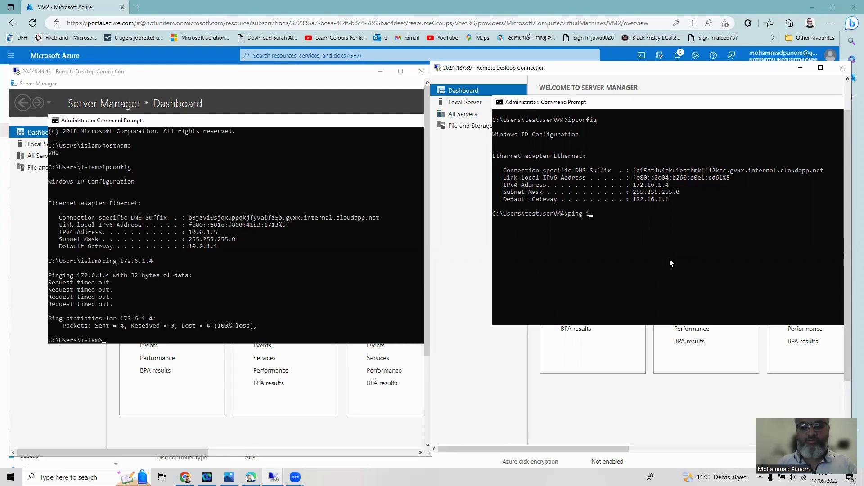
pyautogui.write('0.0.1.5')
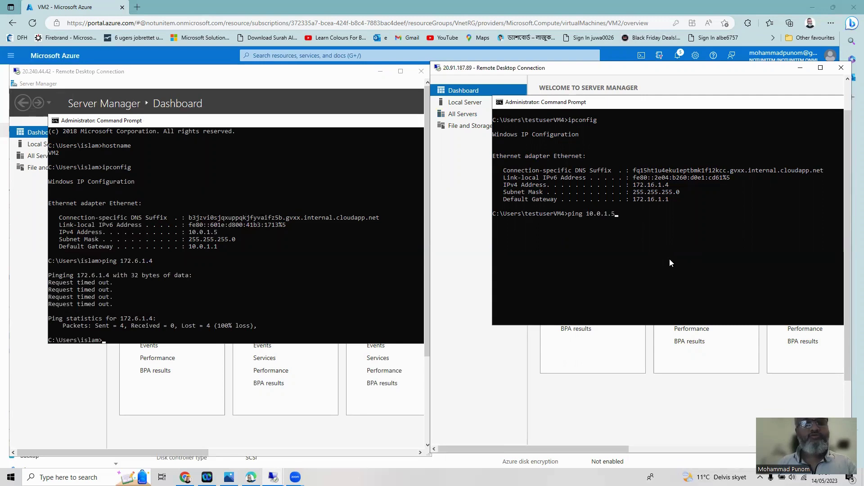
pyautogui.press('Return')
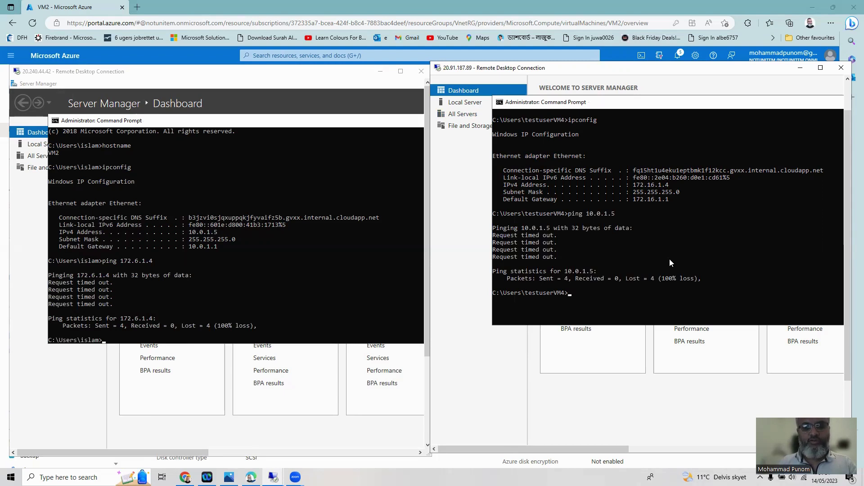
# Use firewall.cpl on VM4 to turn off Windows Defender Firewall for private networks
pyautogui.write('firewa')
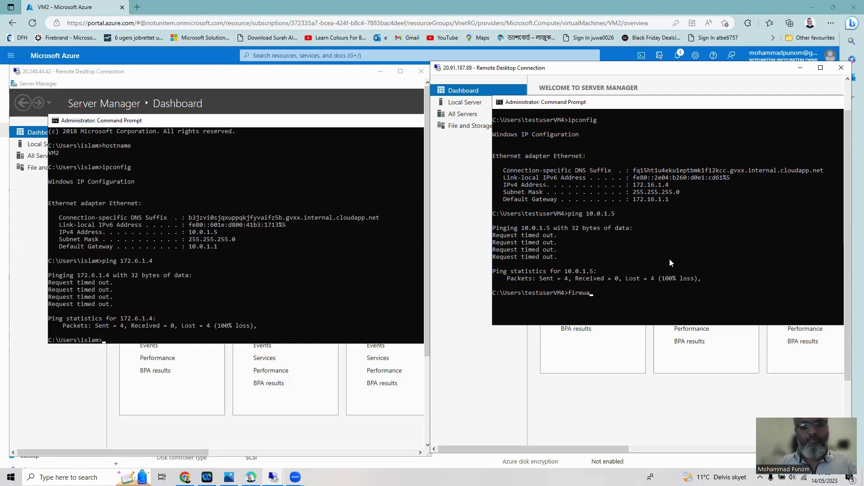
pyautogui.write('ll.c')
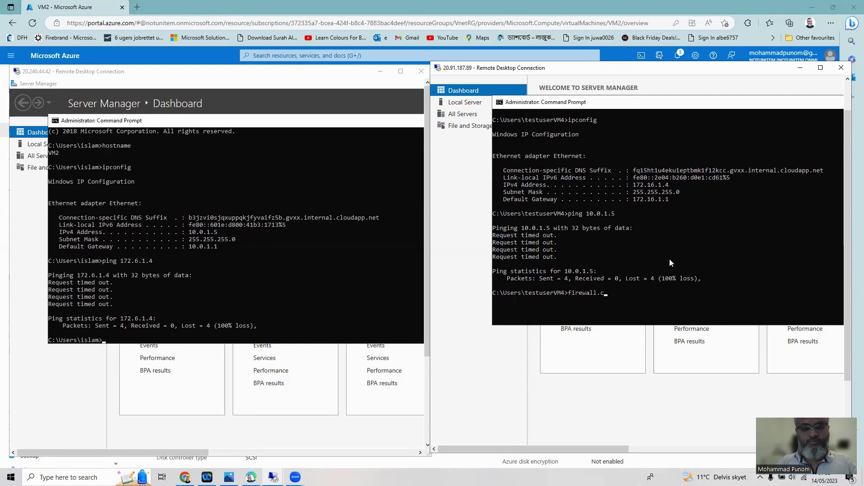
pyautogui.write('pl')
pyautogui.press('Return')
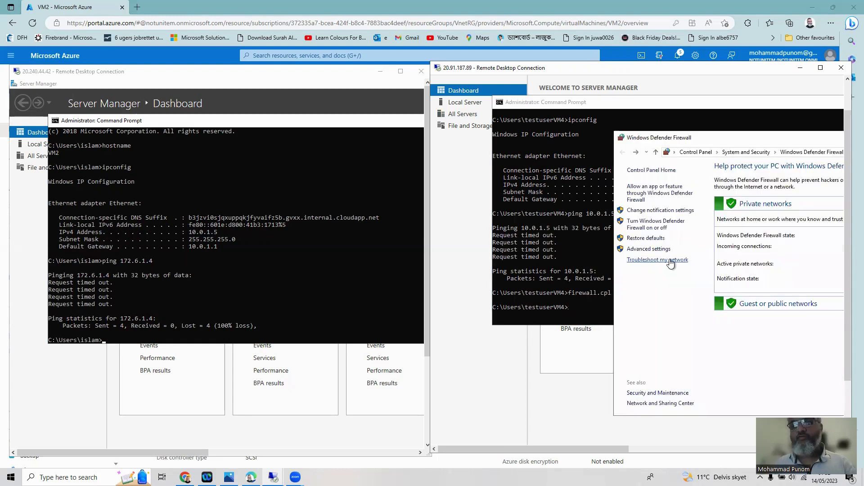
pyautogui.click(655, 226)
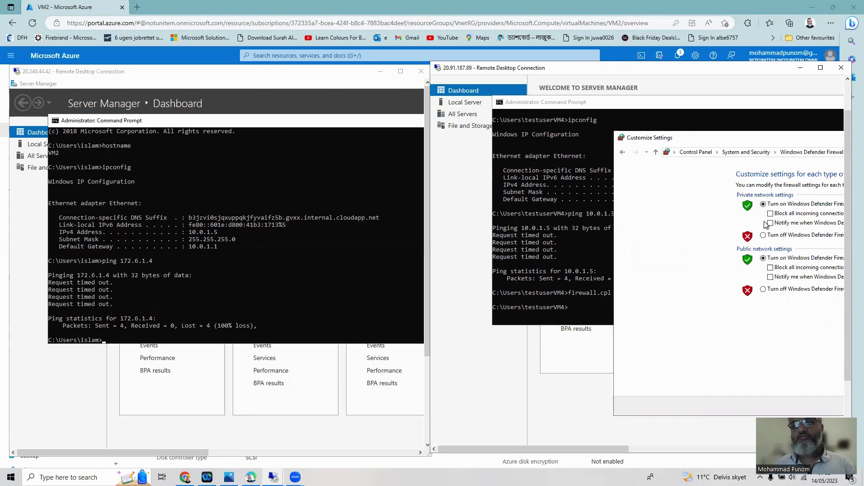
pyautogui.click(765, 236)
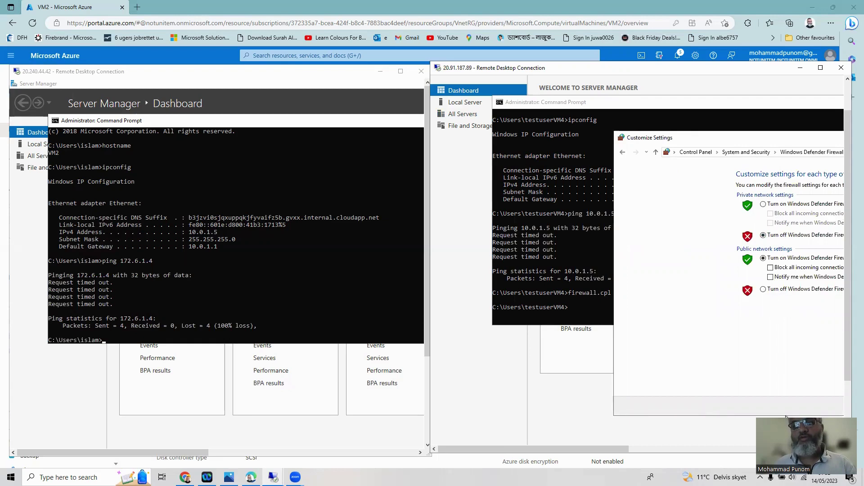
pyautogui.moveTo(848, 367); pyautogui.dragTo(848, 403)
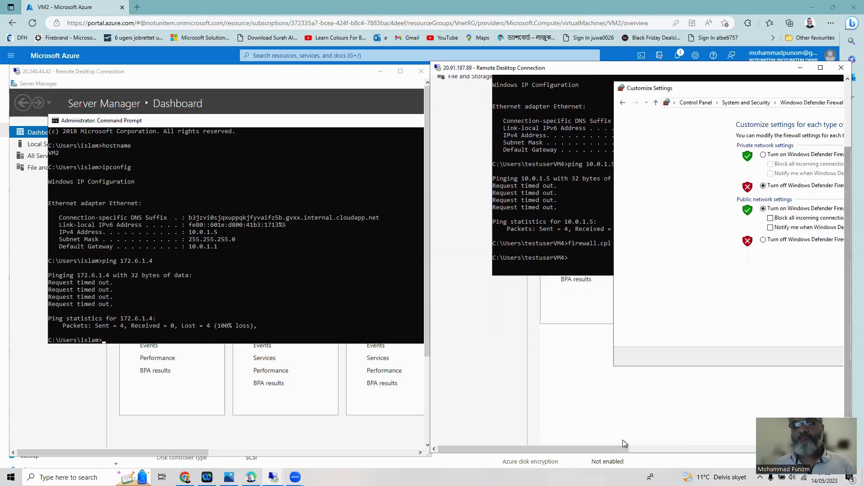
pyautogui.moveTo(608, 448); pyautogui.dragTo(722, 450)
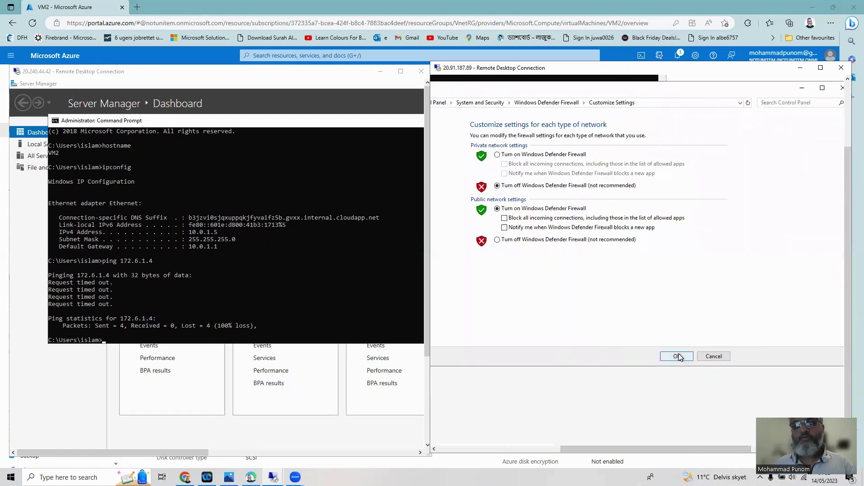
pyautogui.click(679, 353)
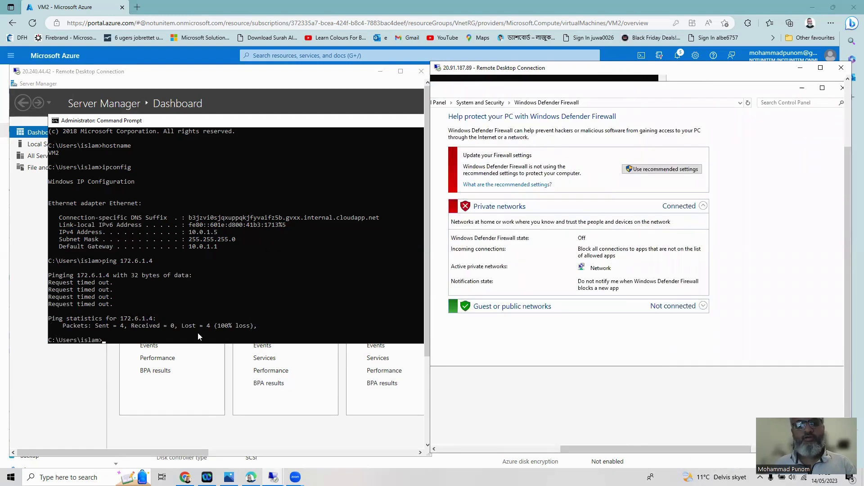
# Use firewall.cpl on VM2 to turn off Windows Defender Firewall for private networks
pyautogui.click(173, 340)
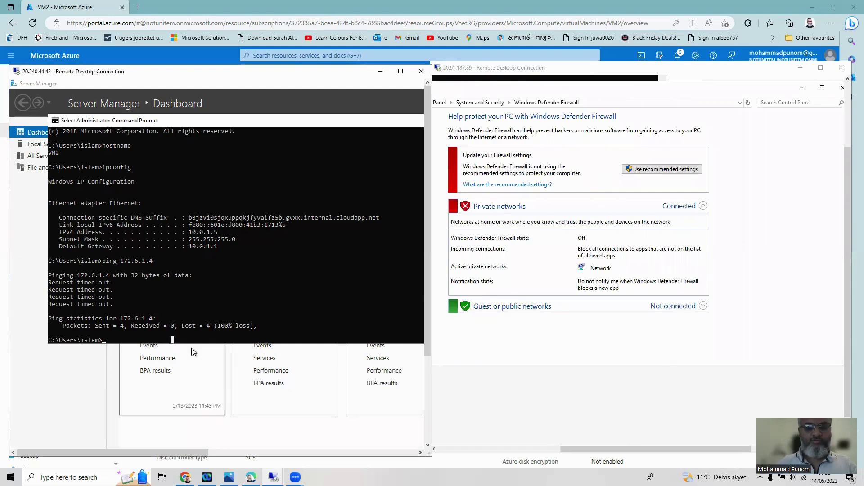
pyautogui.write('fir')
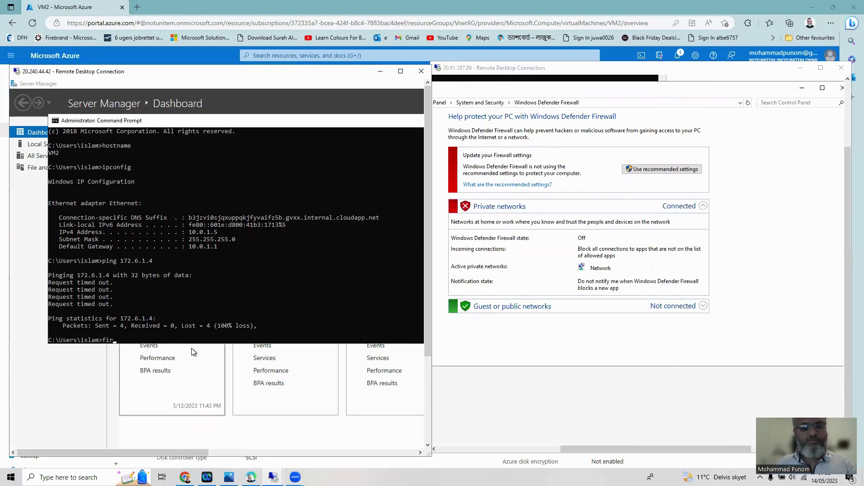
pyautogui.write('ewall.cpl')
pyautogui.press('Return')
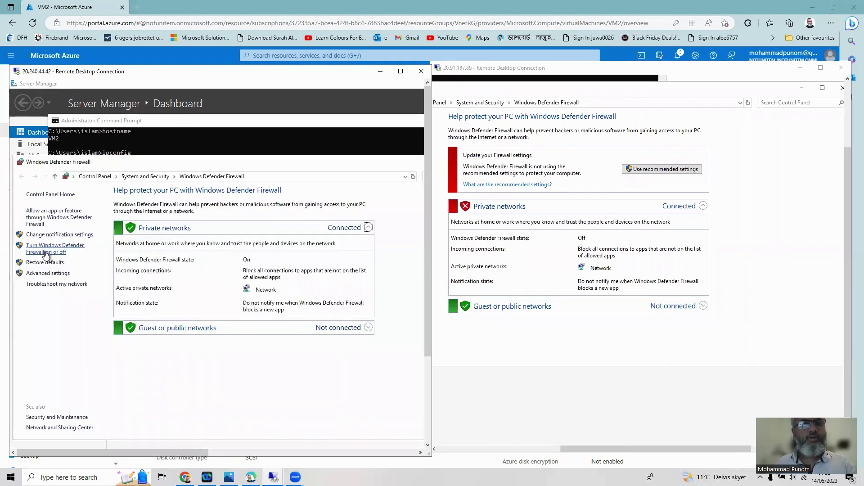
pyautogui.click(46, 252)
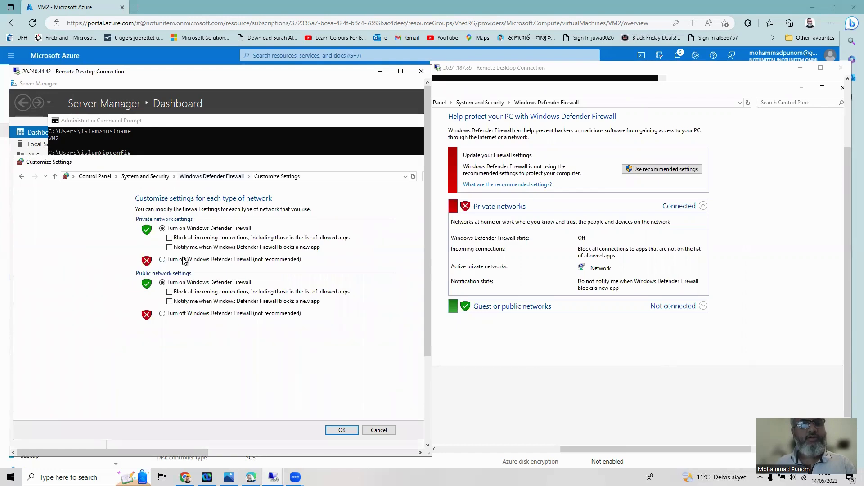
pyautogui.click(184, 260)
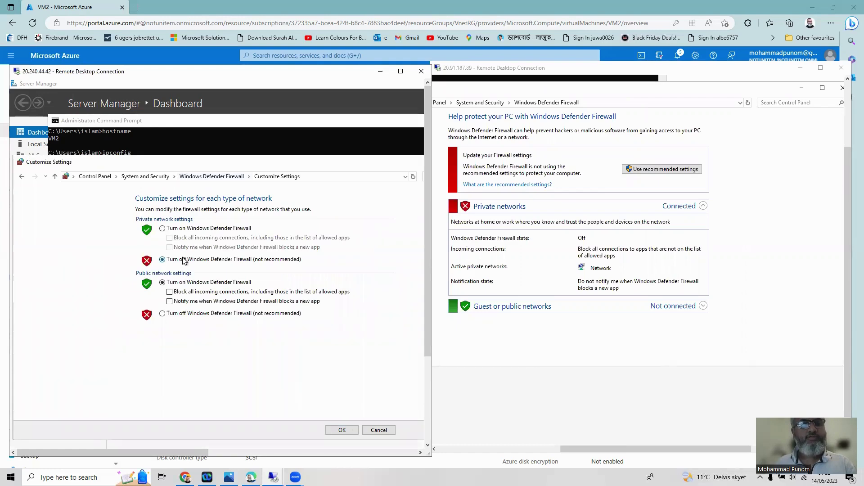
pyautogui.click(344, 430)
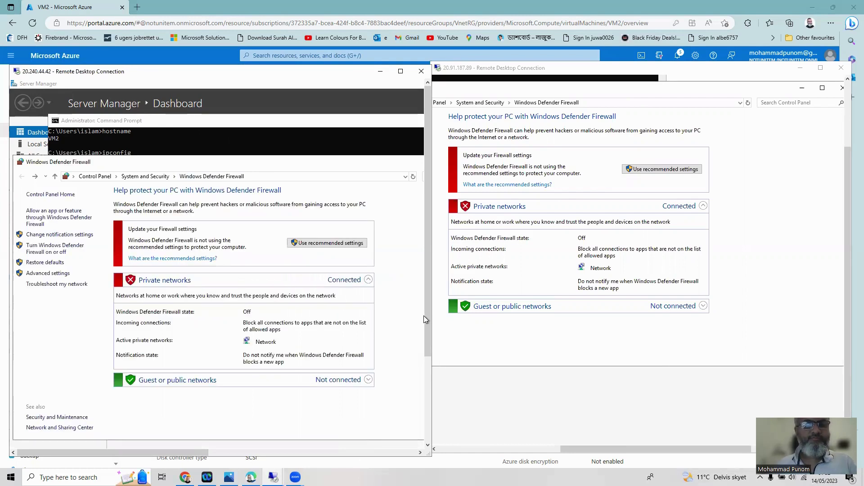
pyautogui.moveTo(427, 322); pyautogui.dragTo(430, 360)
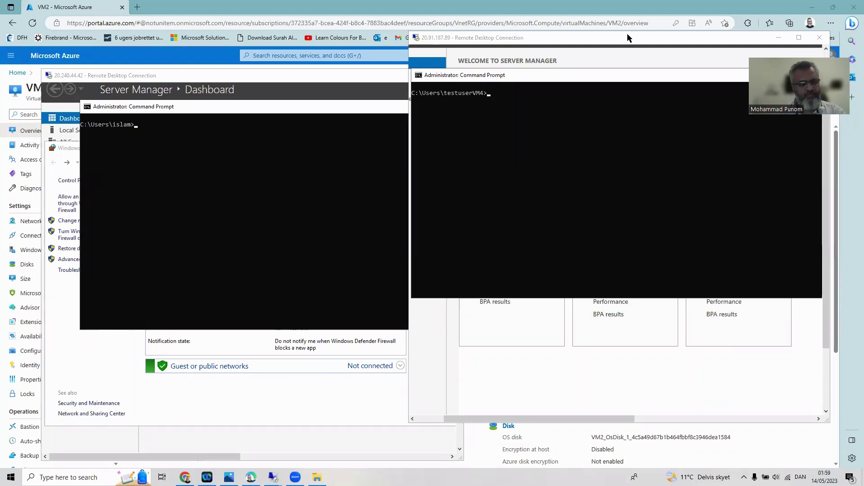
# Ping 172.16.1.4 from VM2's command prompt, getting 4 replies with 0% loss
pyautogui.click(195, 195)
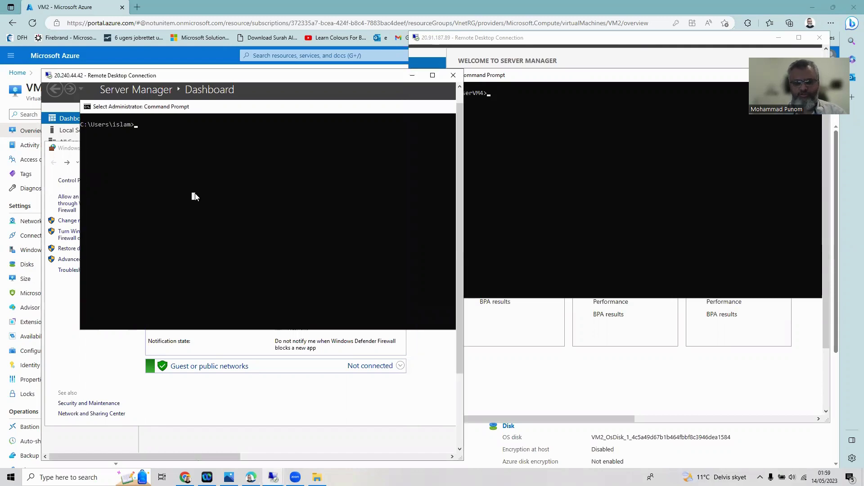
pyautogui.write('ping ')
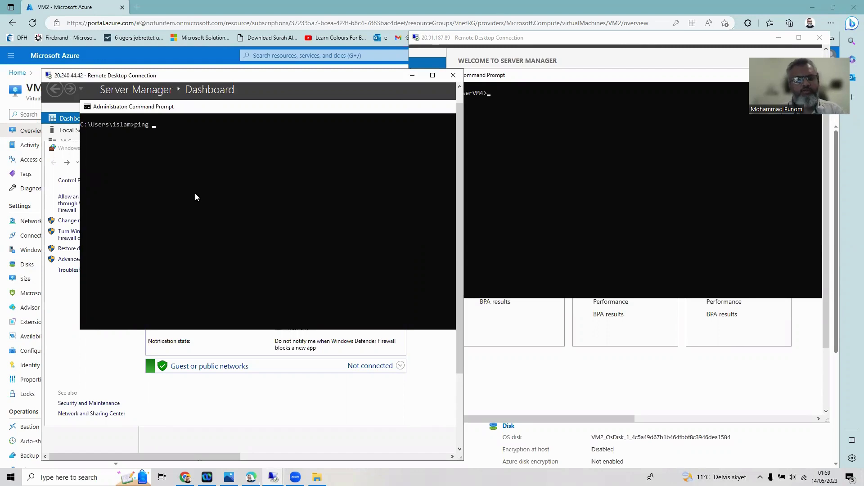
pyautogui.write('172')
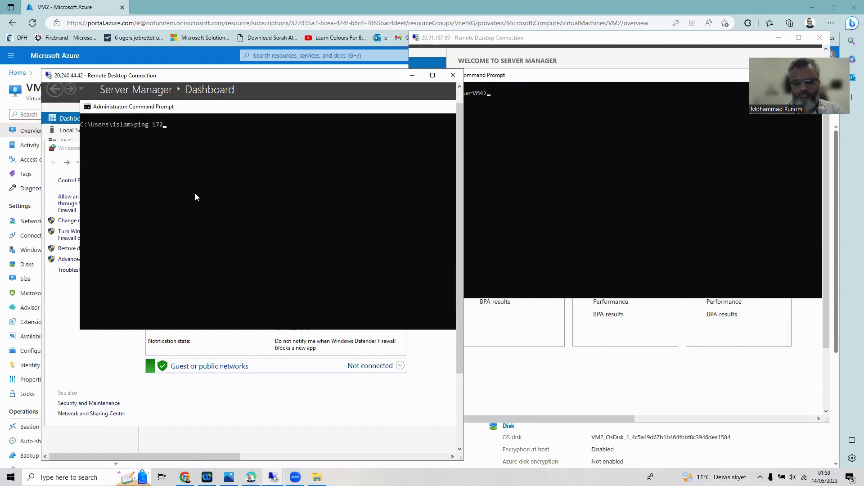
pyautogui.write('.16.')
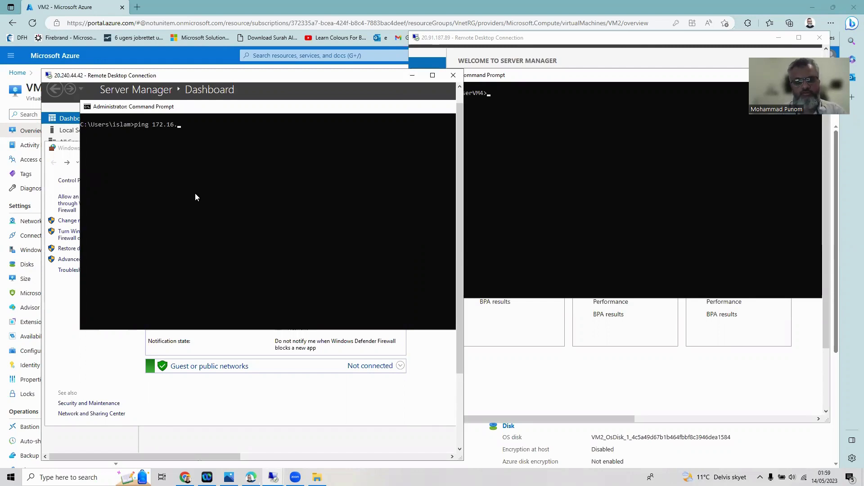
pyautogui.write('1.4')
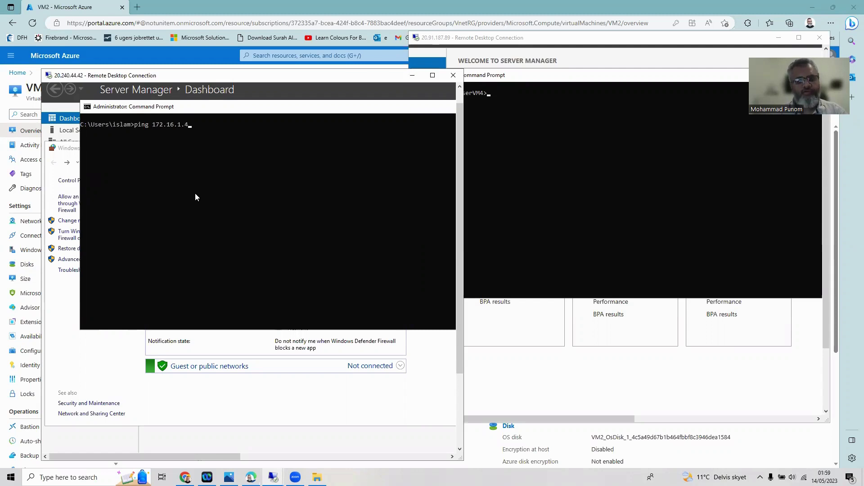
pyautogui.press('Return')
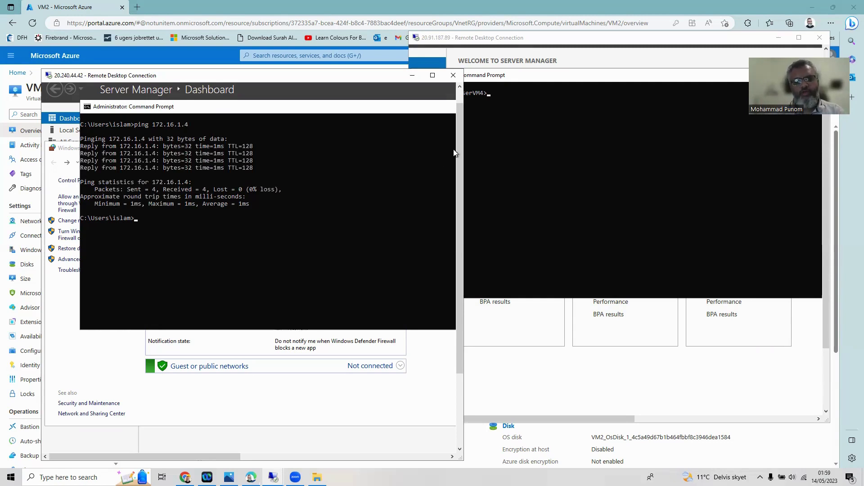
# Ping 10.0.1.5 from VM4's command prompt and confirm it receives replies
pyautogui.click(521, 97)
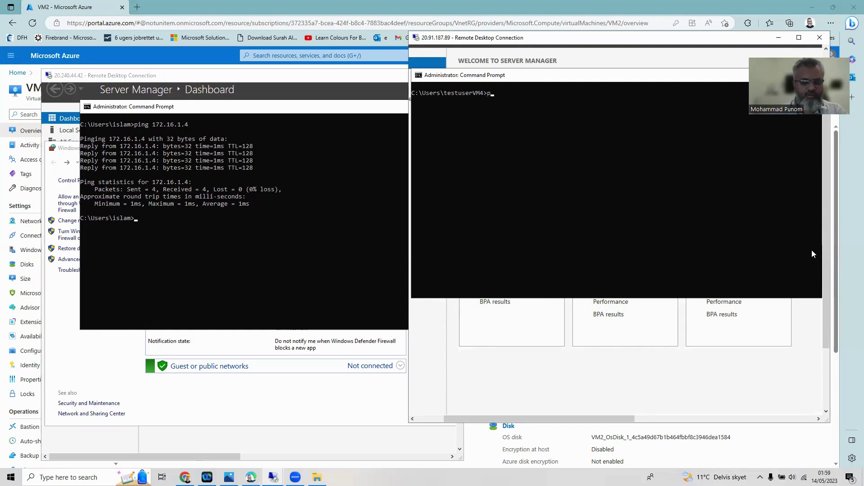
pyautogui.write('ping ')
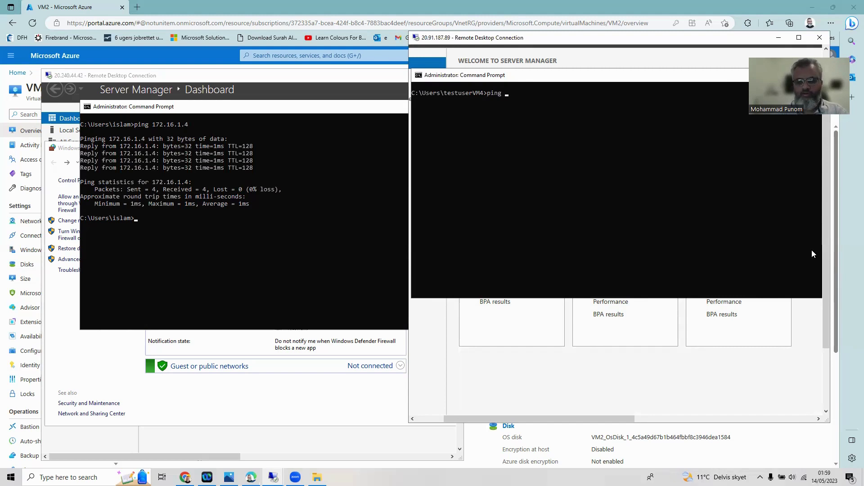
pyautogui.write('10.0.1')
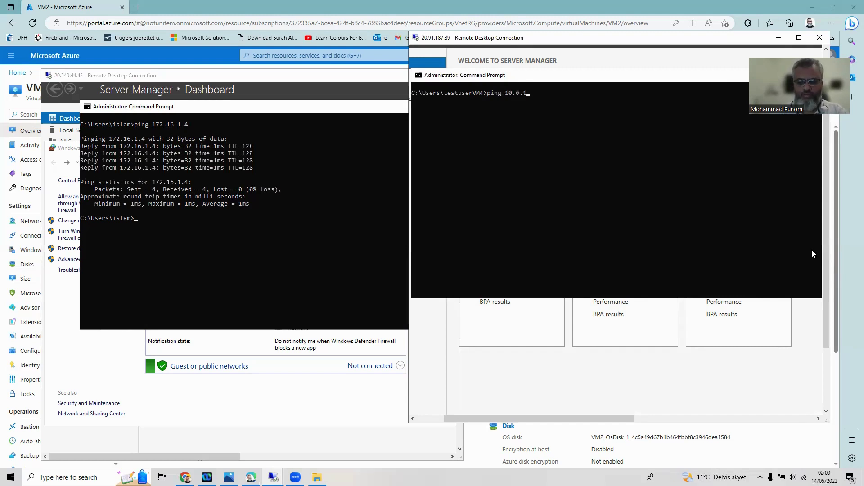
pyautogui.write('.5')
pyautogui.press('Return')
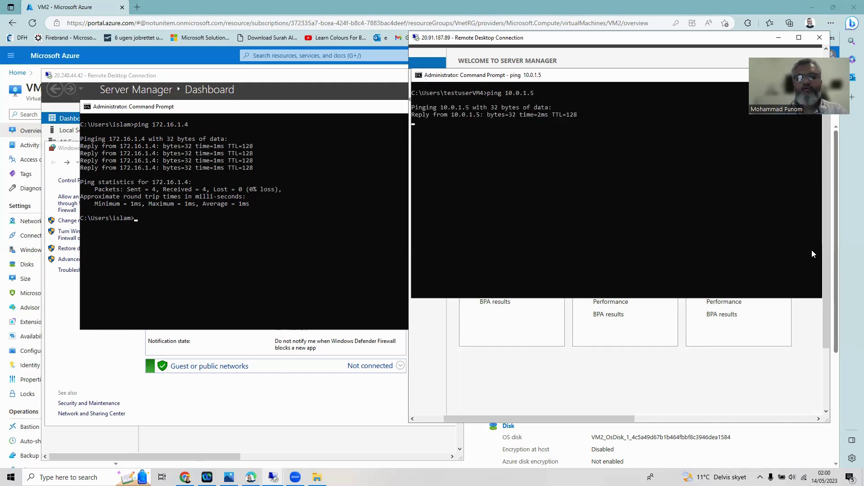